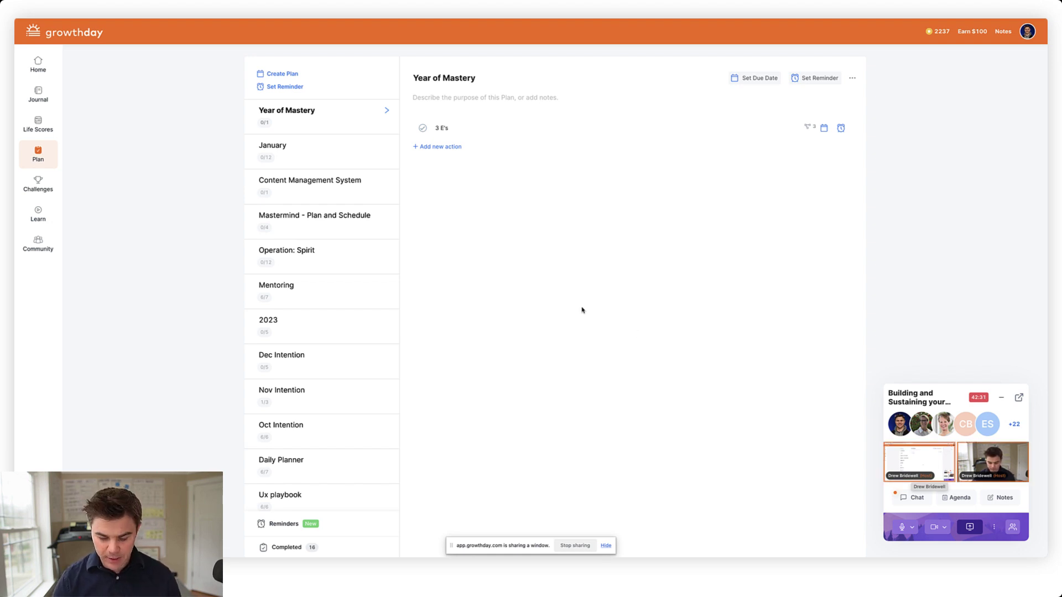
Enlarge the page and move the floating meeting window slightly away from the page's corner
key("super+equal")
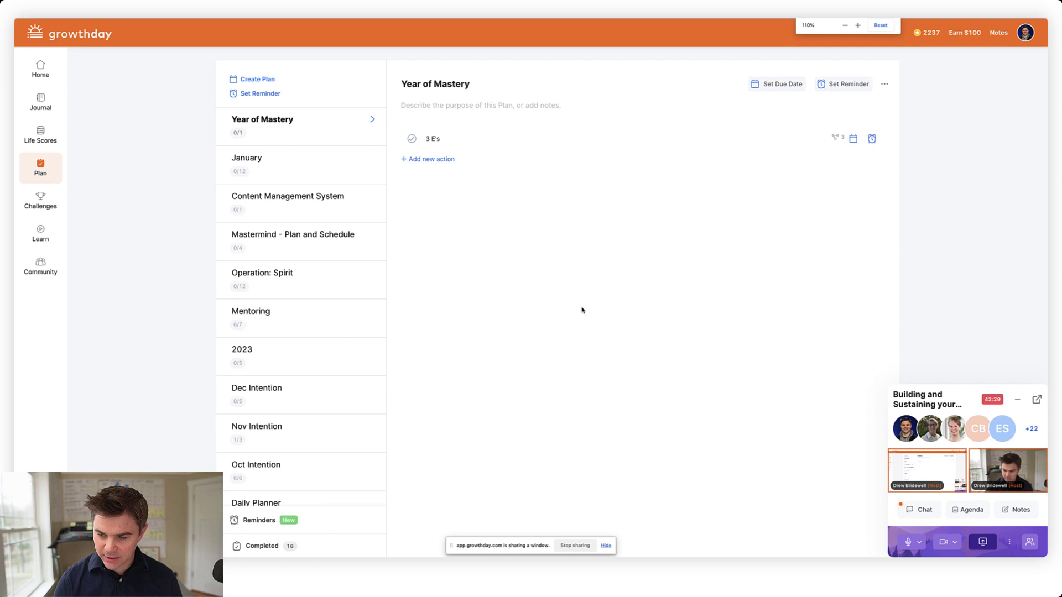
key("super+equal")
left_click_drag(941, 368, 933, 348)
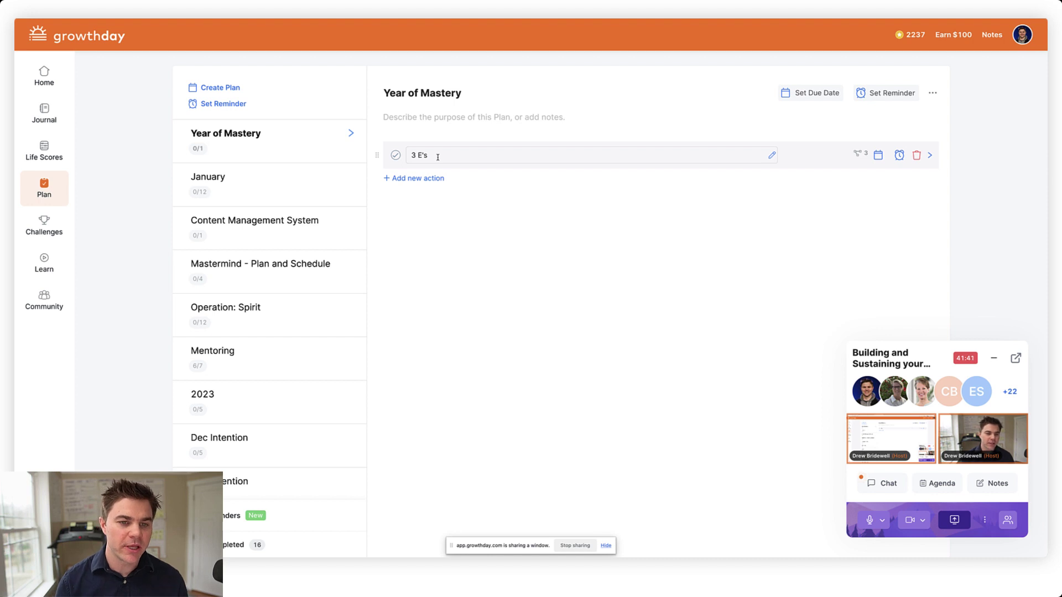
Review the notes and subtasks of the 3 E's action in the Year of Mastery plan, and close its details
left_click(859, 157)
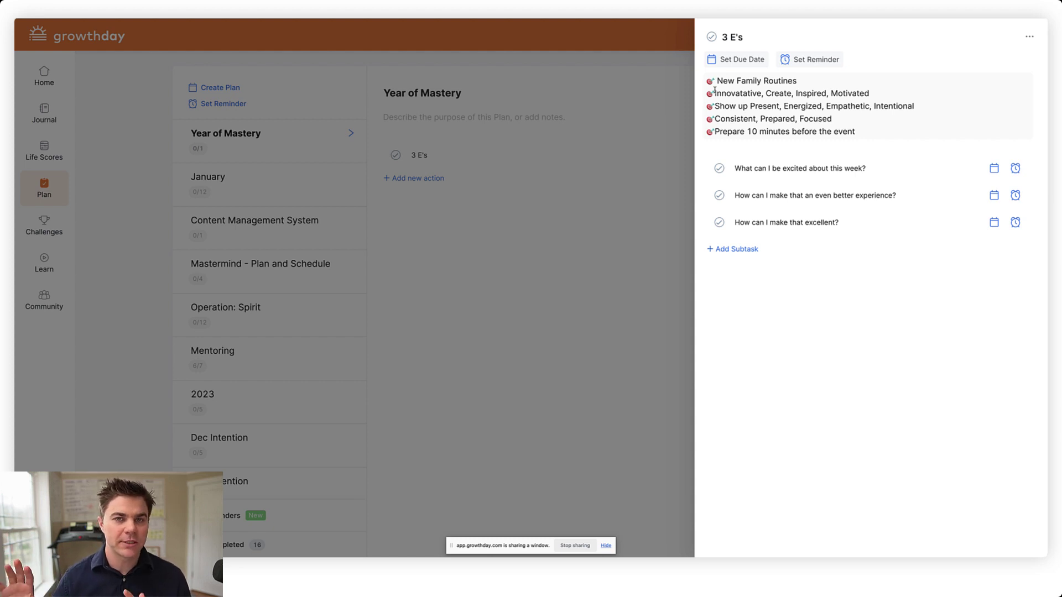
left_click(596, 212)
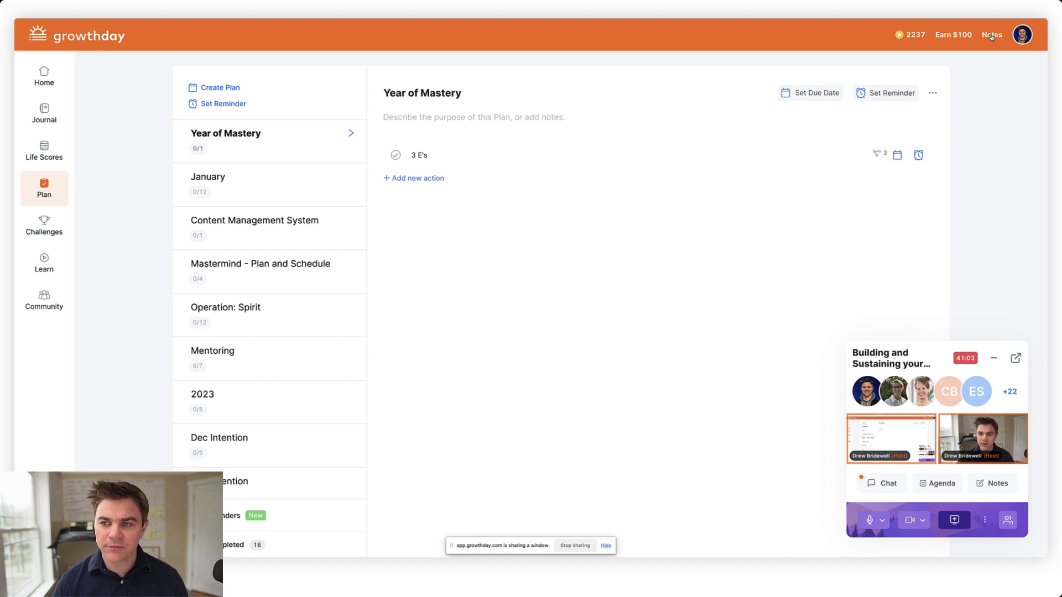
Open the My notes page and look over the latest notes and the pinned note
left_click(991, 37)
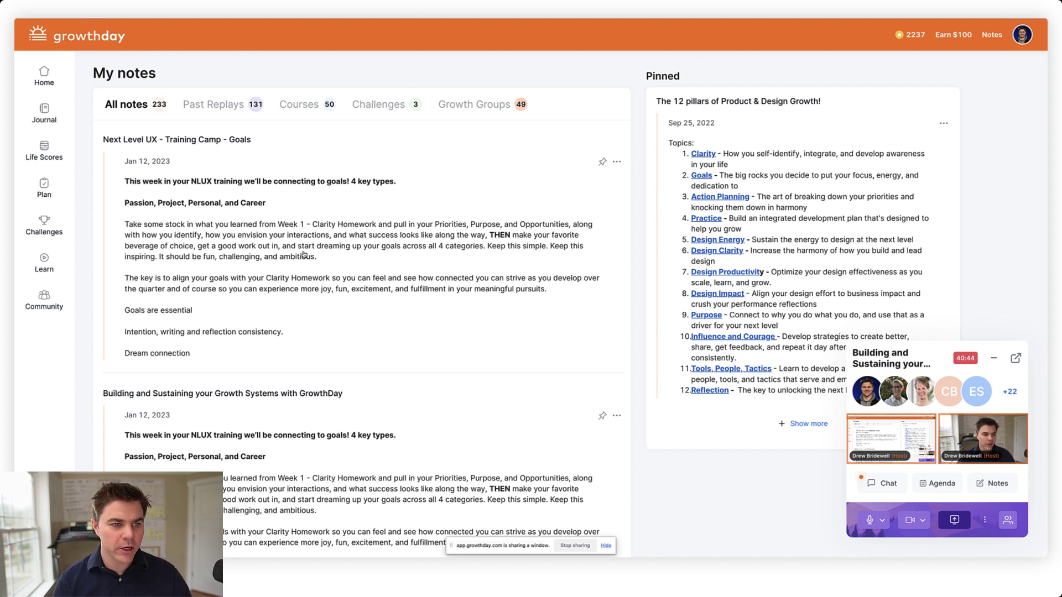
scroll(304, 253, "down", 1)
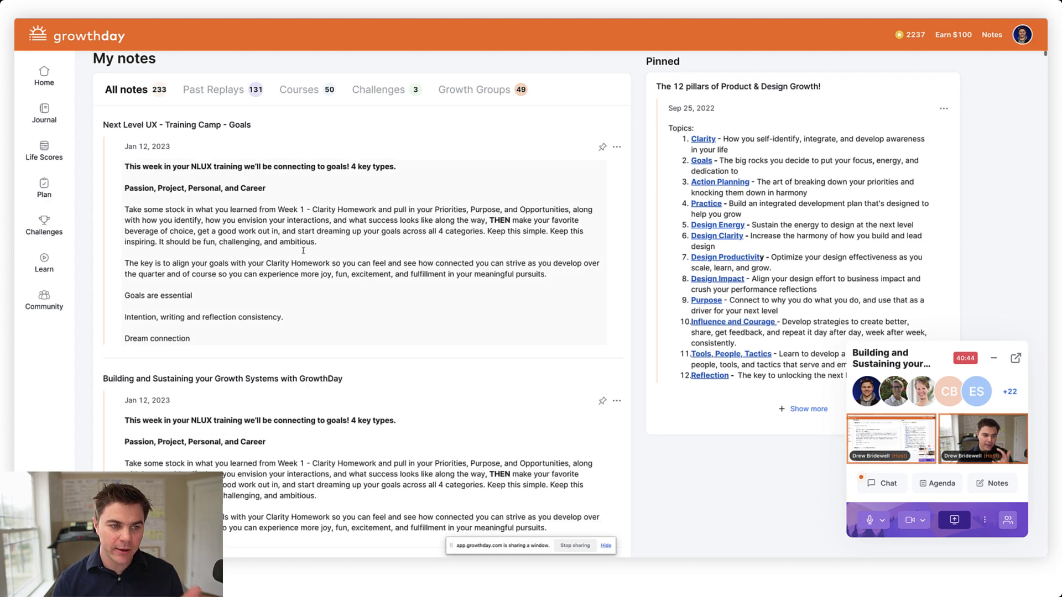
scroll(534, 269, "up", 1)
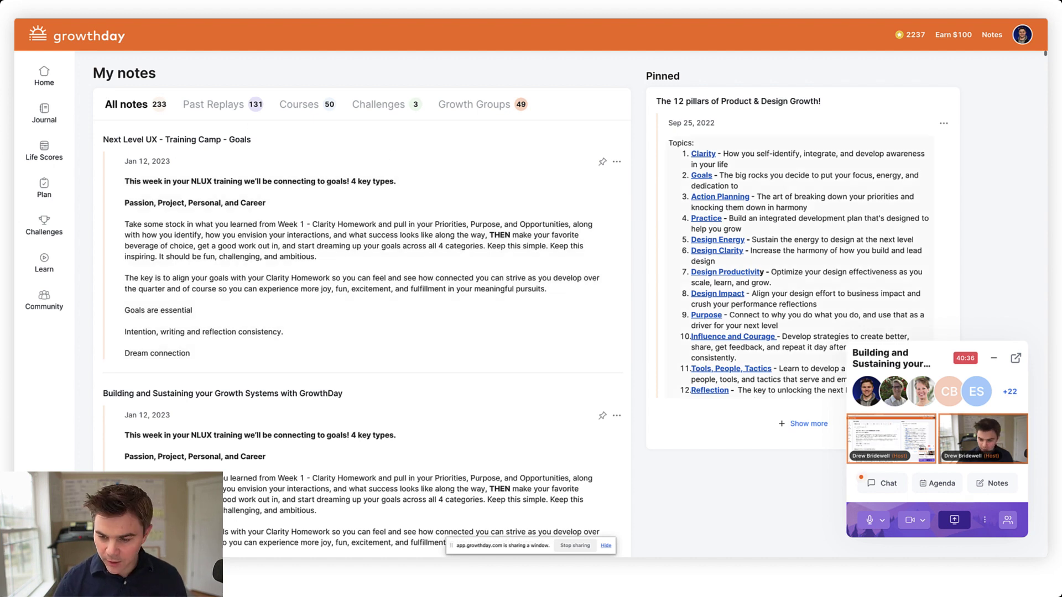
Show the meeting chat and enlarge the page several more levels for the viewers
left_click(890, 485)
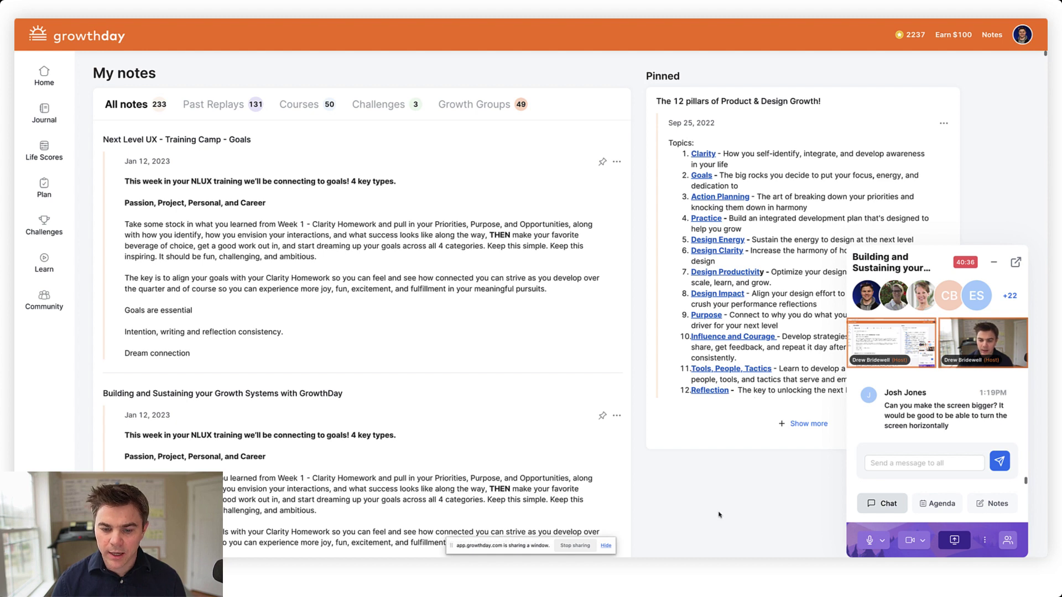
key("ctrl+plus")
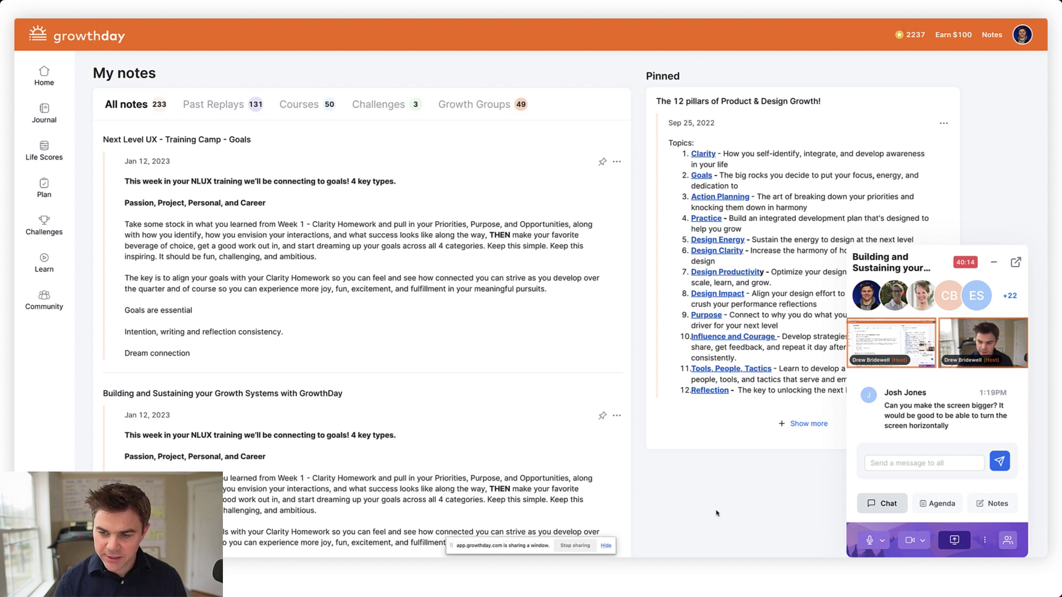
key("ctrl+plus")
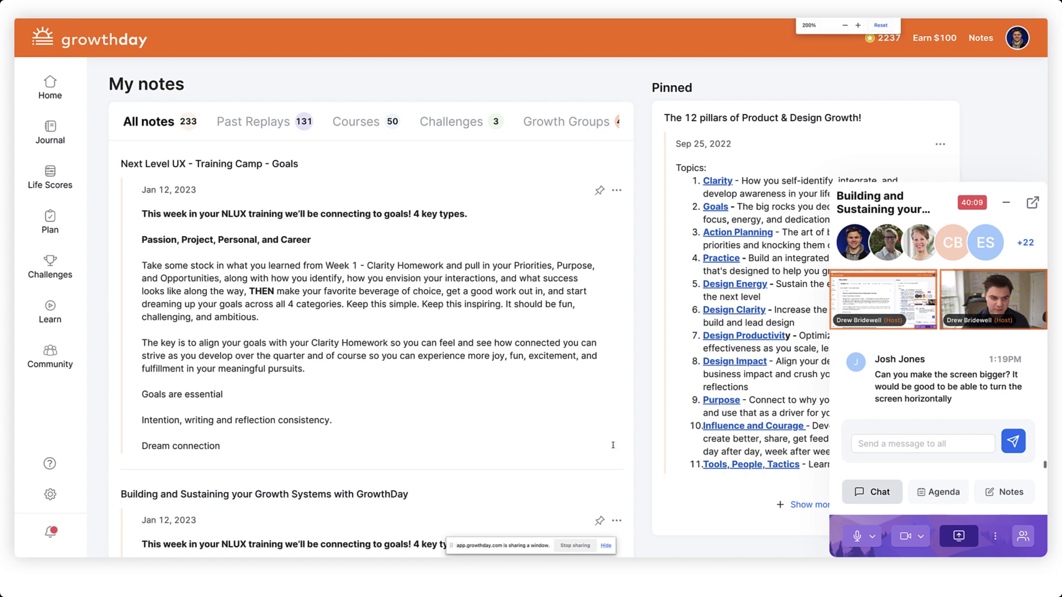
key("ctrl+plus")
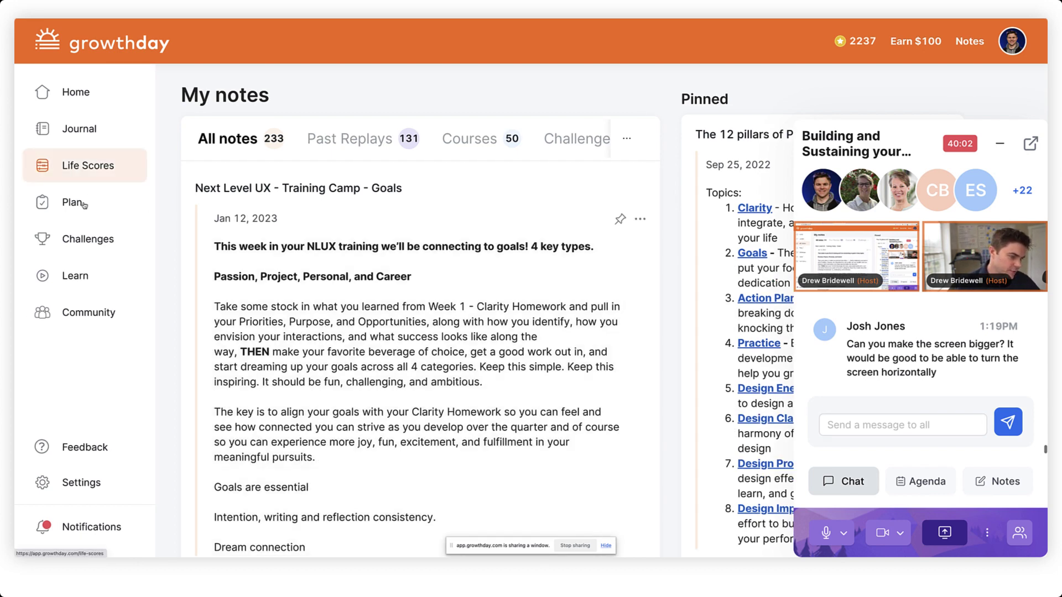
key("ctrl+plus")
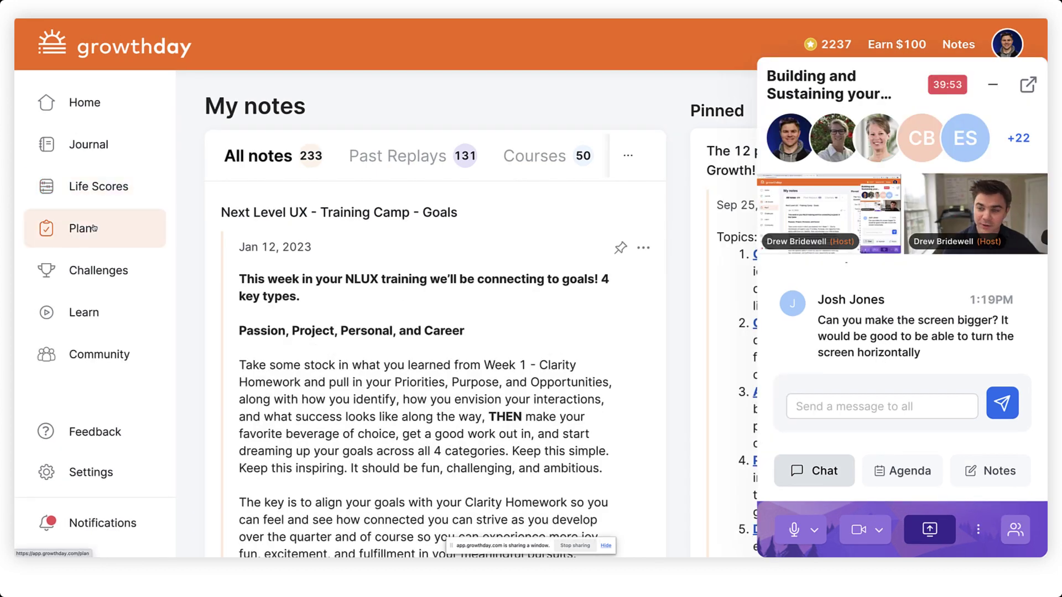
Return to the Plan page and read back through the messages in the meeting chat
left_click(100, 226)
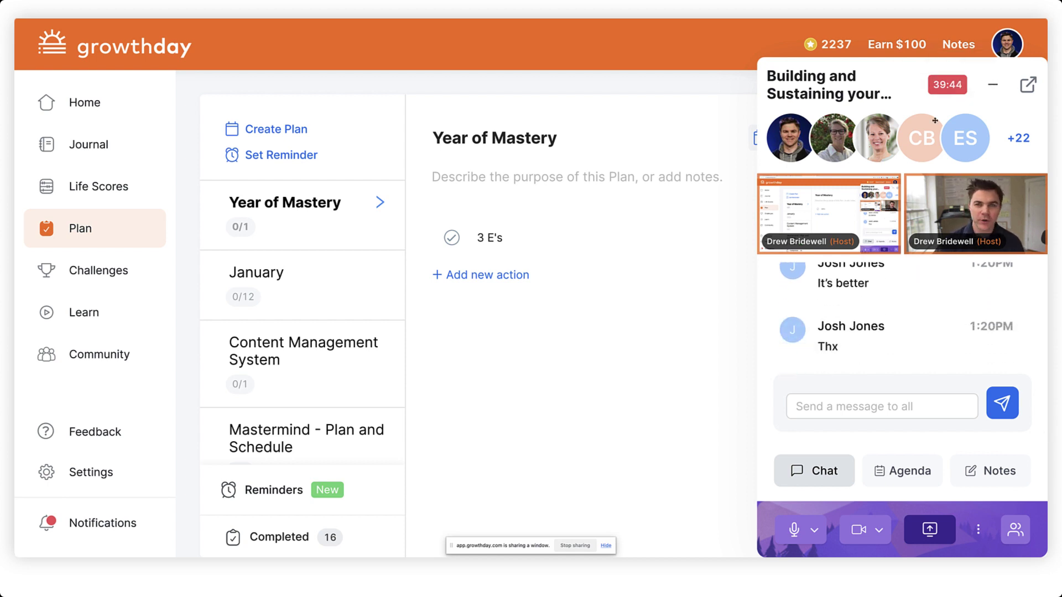
scroll(901, 299, "up", 2)
scroll(901, 299, "up", 4)
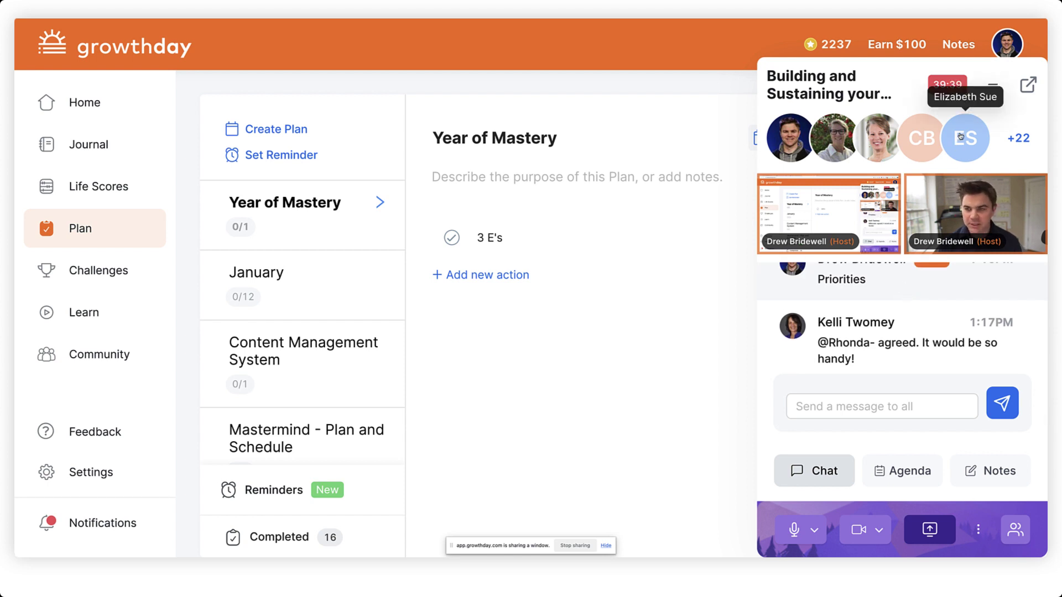
scroll(892, 289, "up", 3)
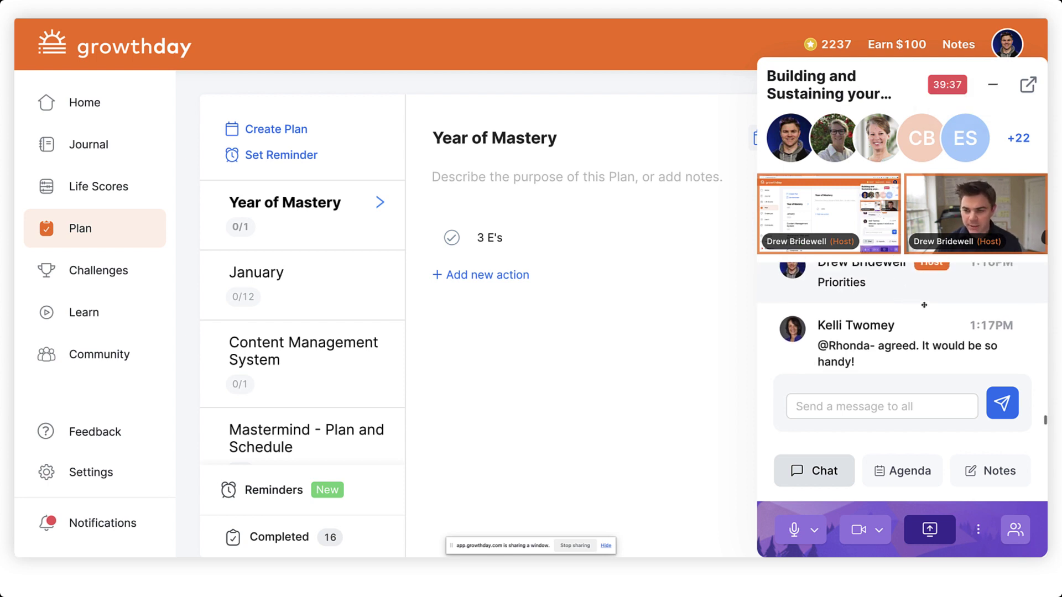
scroll(897, 331, "down", 5)
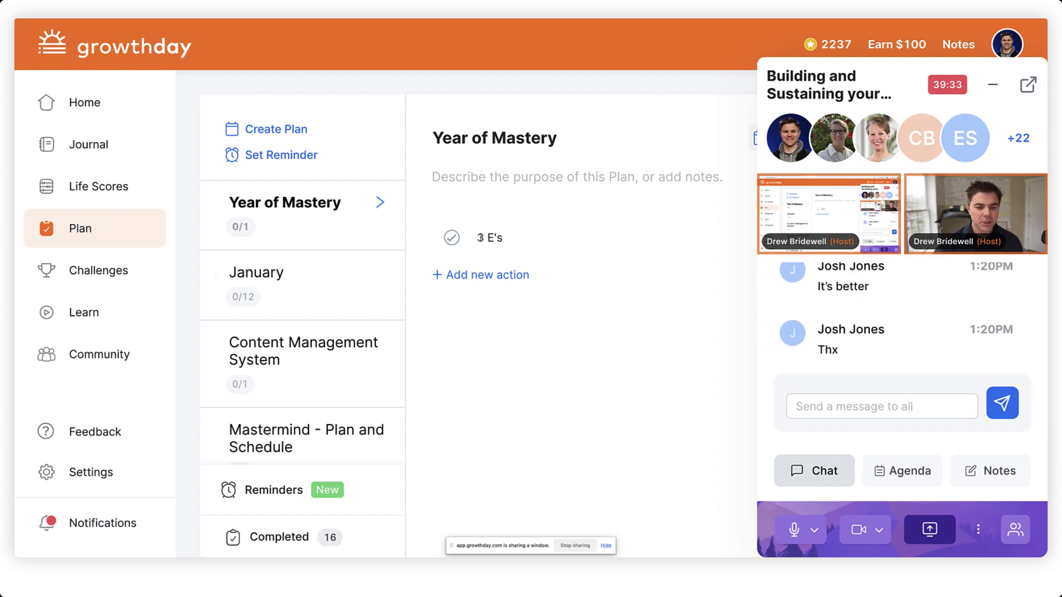
Collapse the floating meeting window and shift it slightly away from the page's corner
left_click(993, 85)
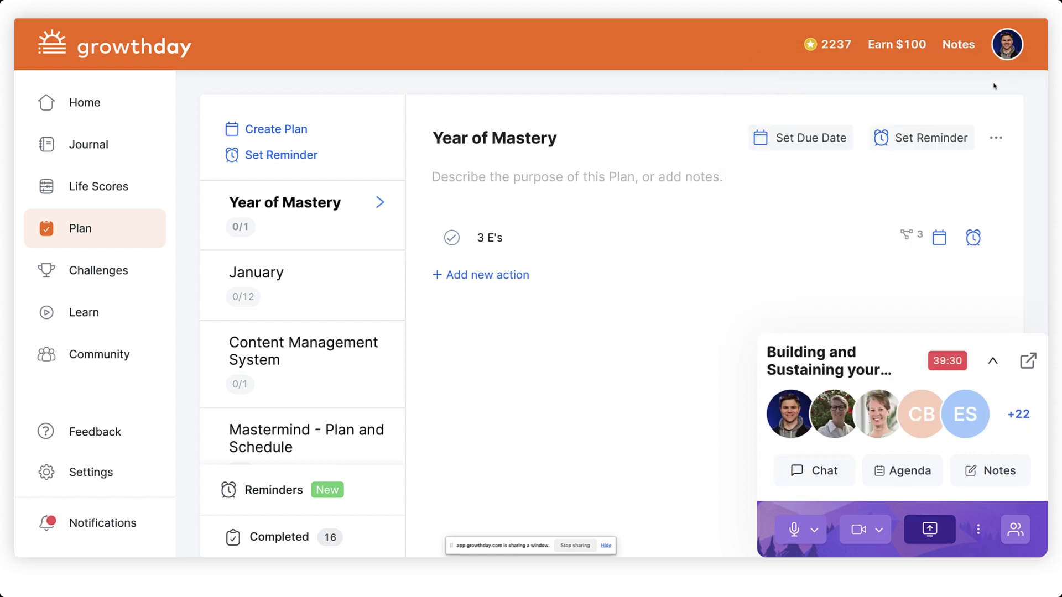
left_click_drag(888, 350, 867, 343)
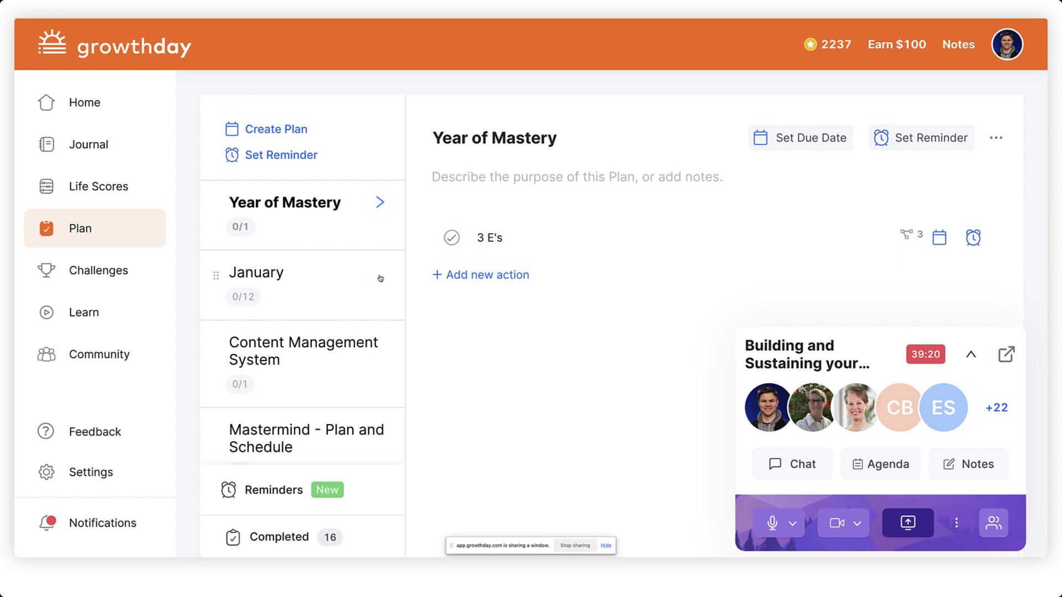
Open the January plan and look through its list of actions
left_click(302, 288)
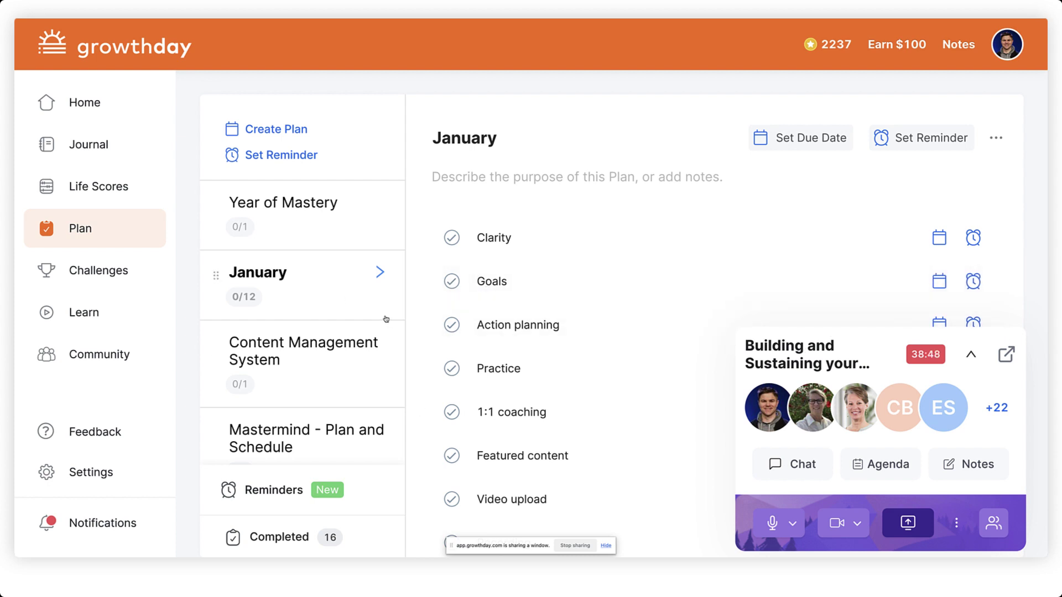
scroll(382, 274, "down", 1)
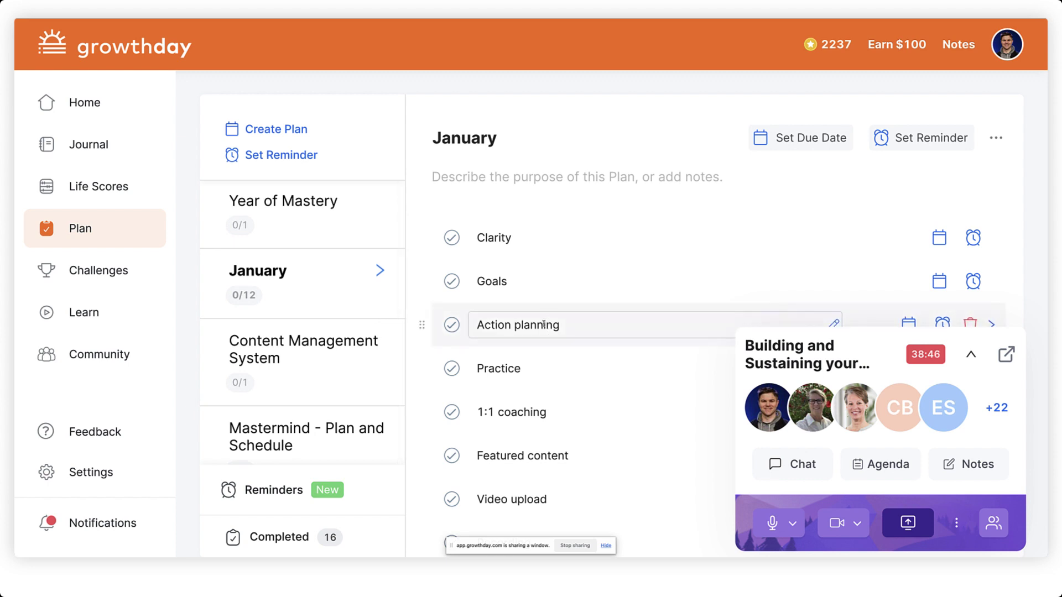
scroll(543, 325, "down", 1)
scroll(543, 325, "up", 1)
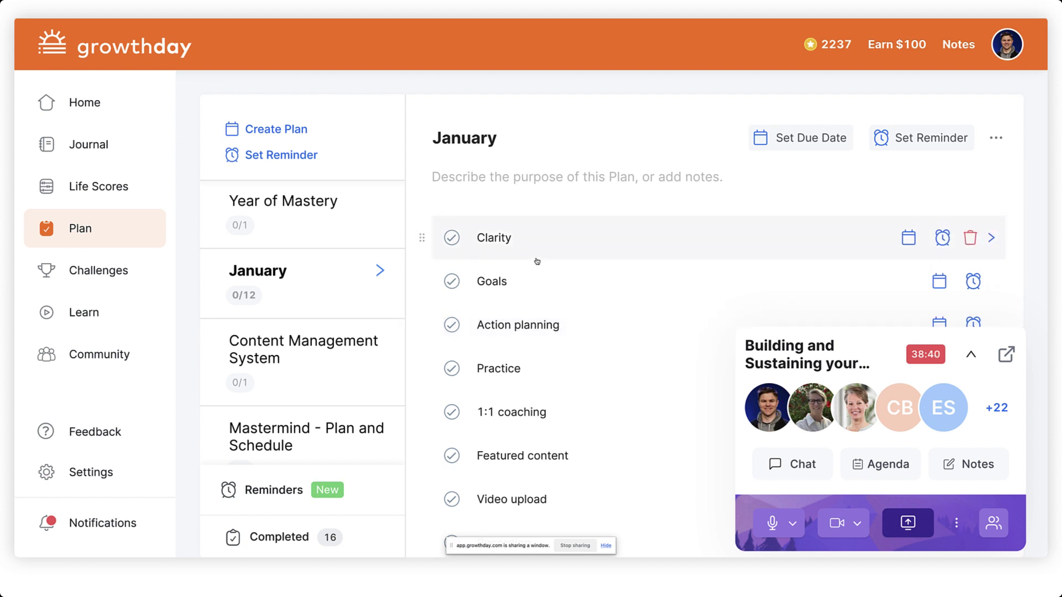
In the Year of Mastery plan's 3 E's action, remove the extra space before "New Family Routines" in the notes and close the details
left_click(310, 229)
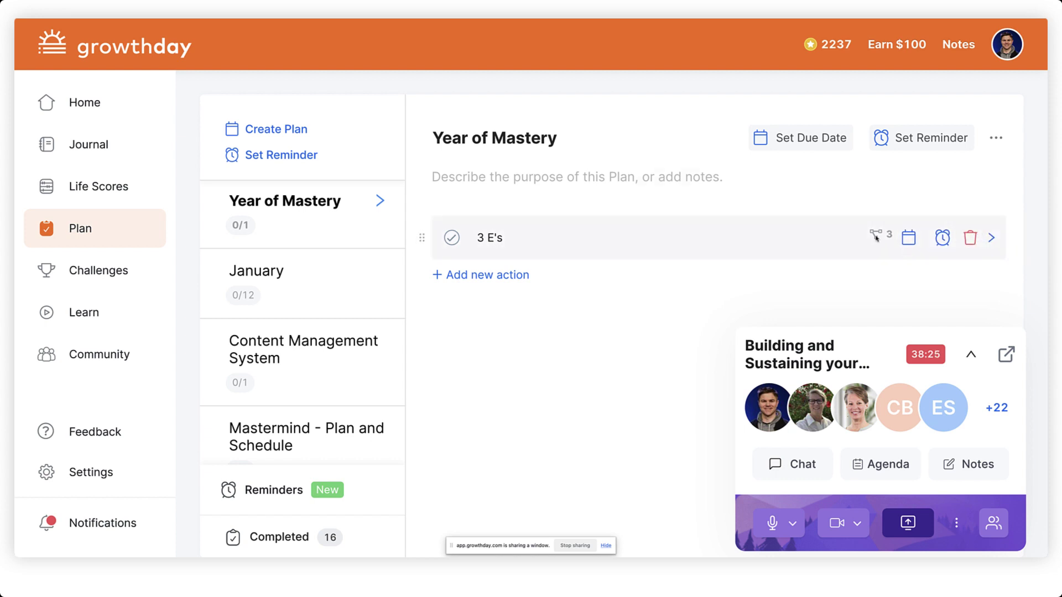
left_click(845, 248)
left_click(518, 118)
key("Delete")
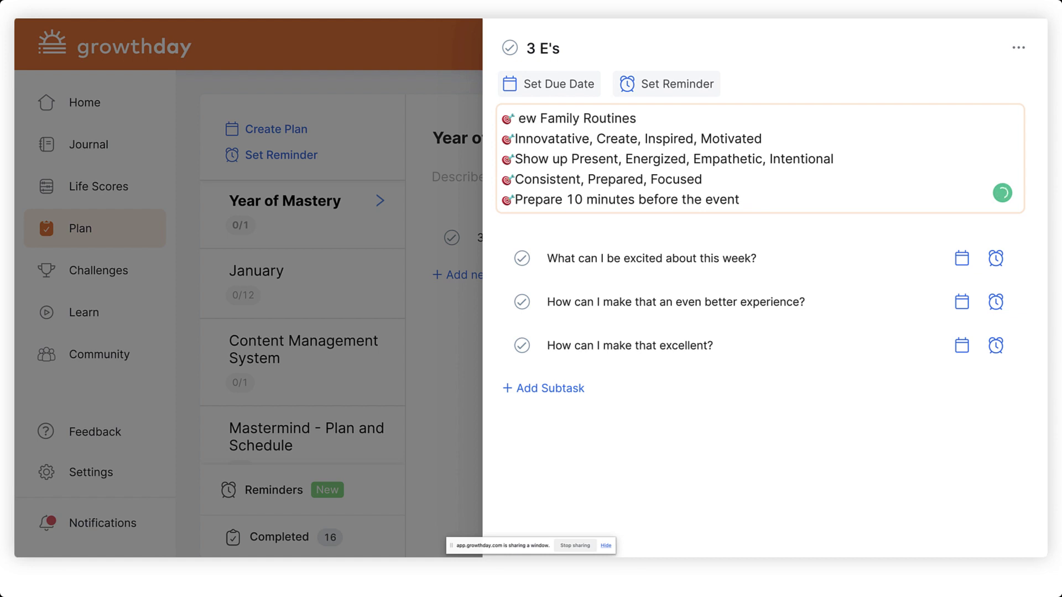
type("M")
key("BackSpace")
type("N")
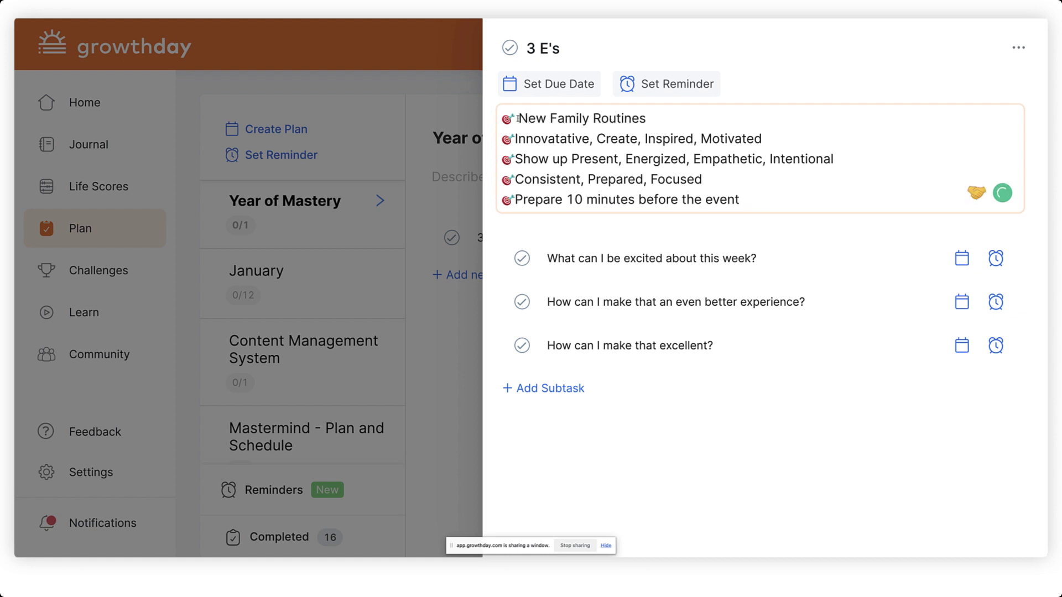
key("BackSpace")
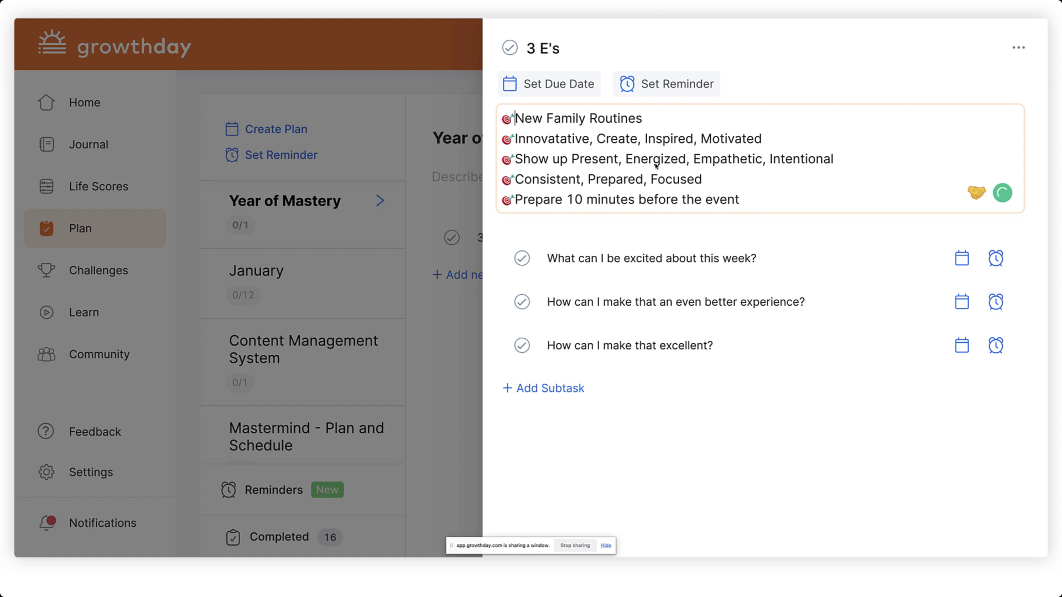
left_click(462, 105)
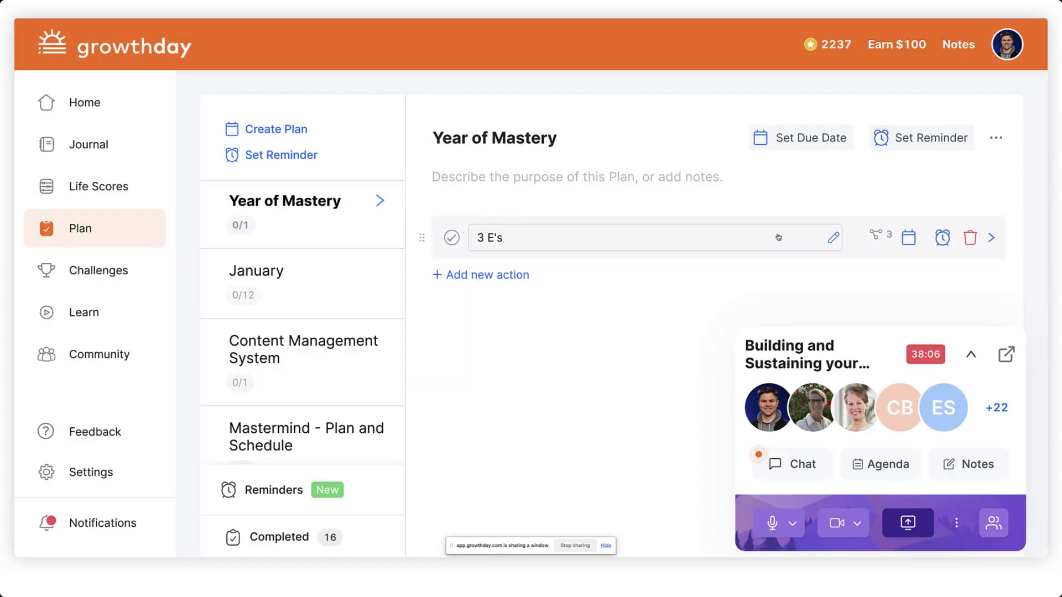
Start a custom reminder for the 3 E's action that repeats weekly on Thursday
left_click(490, 239)
triple_click(492, 238)
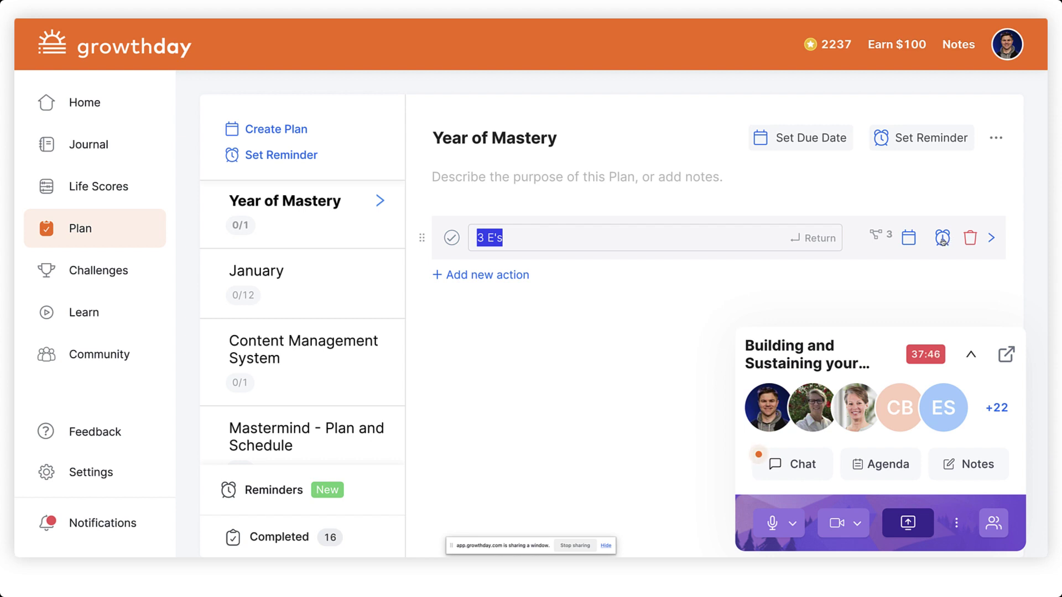
left_click(941, 240)
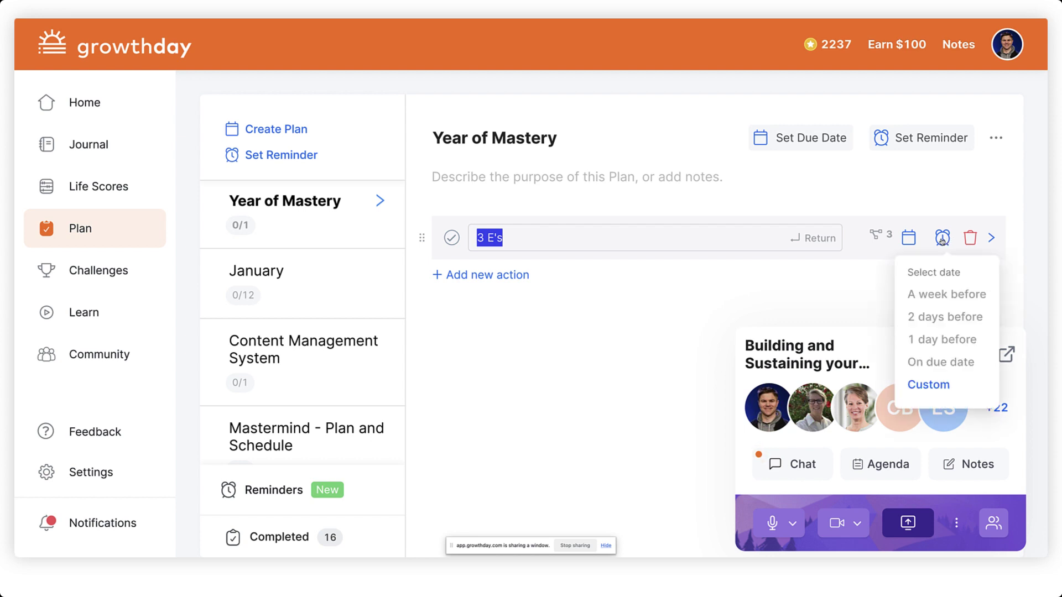
left_click(935, 387)
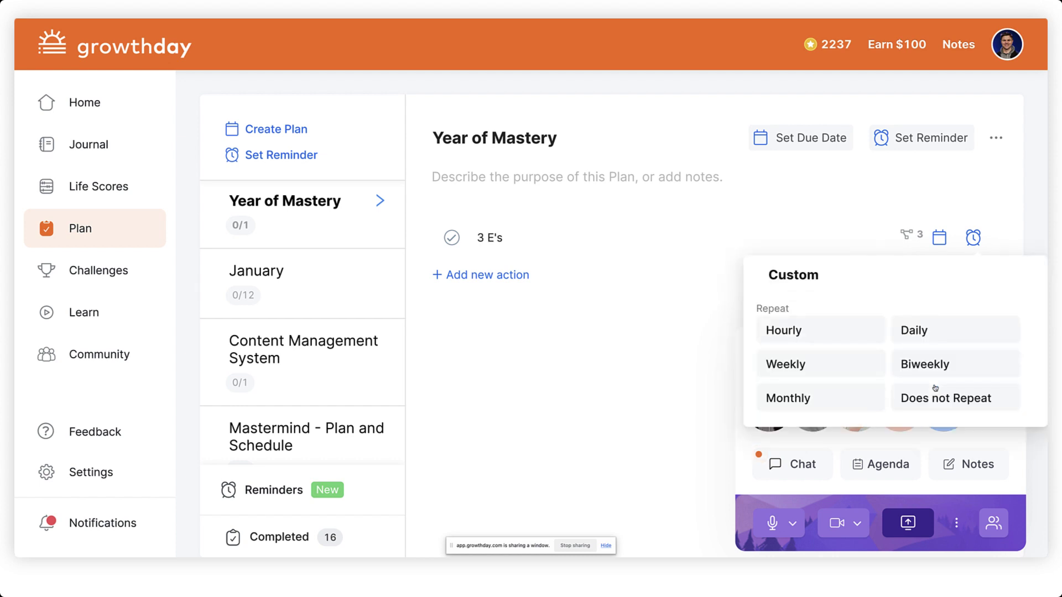
left_click(802, 365)
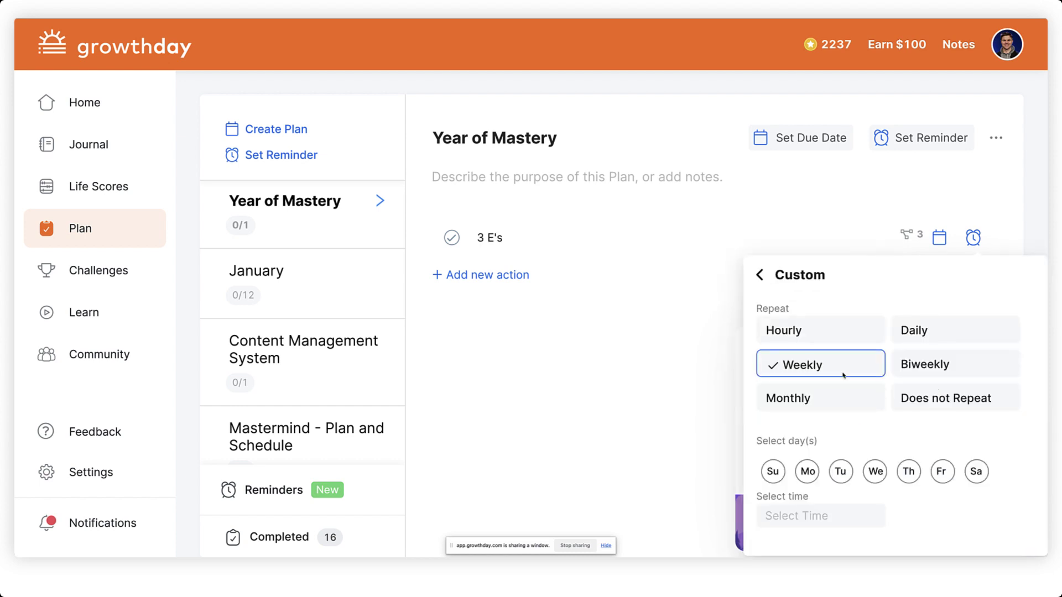
left_click(911, 475)
Set the 3 E's action's weekly Thursday reminder to 10:00am and save it
left_click(795, 515)
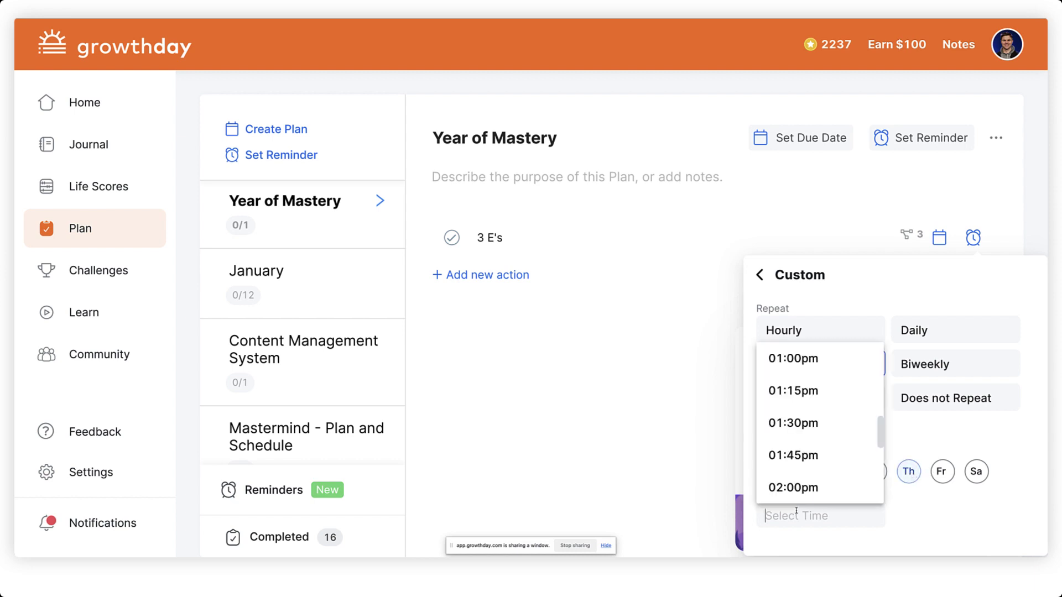
scroll(807, 431, "down", 1)
scroll(807, 437, "down", 3)
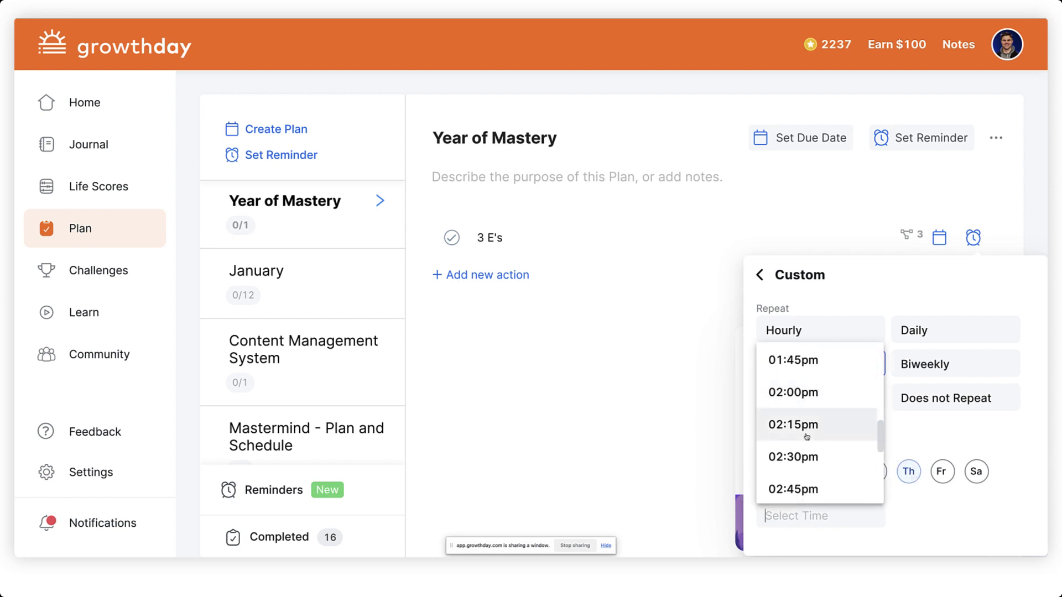
scroll(807, 437, "up", 10)
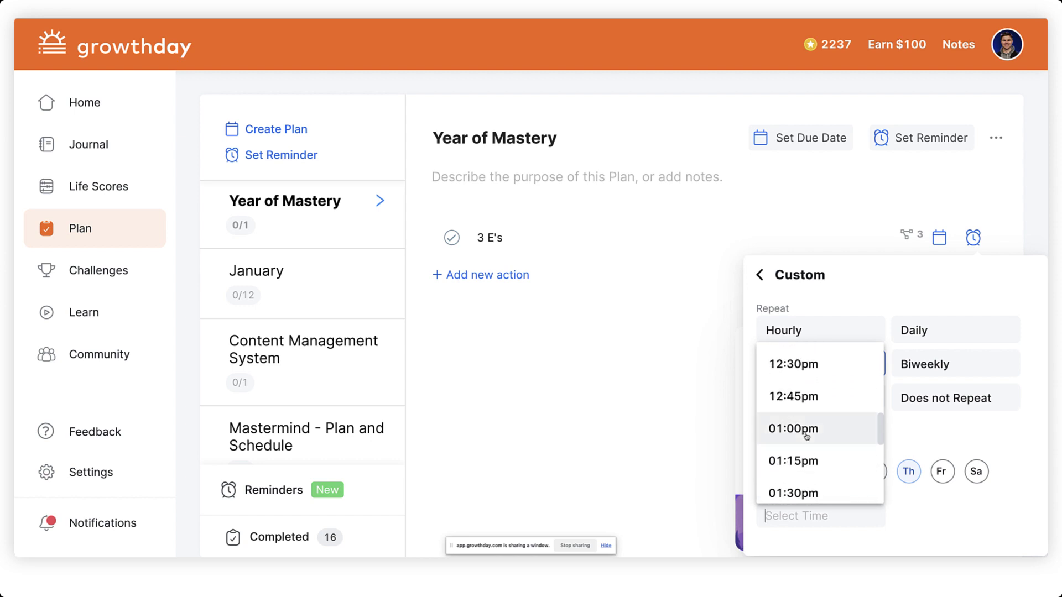
scroll(807, 437, "up", 1)
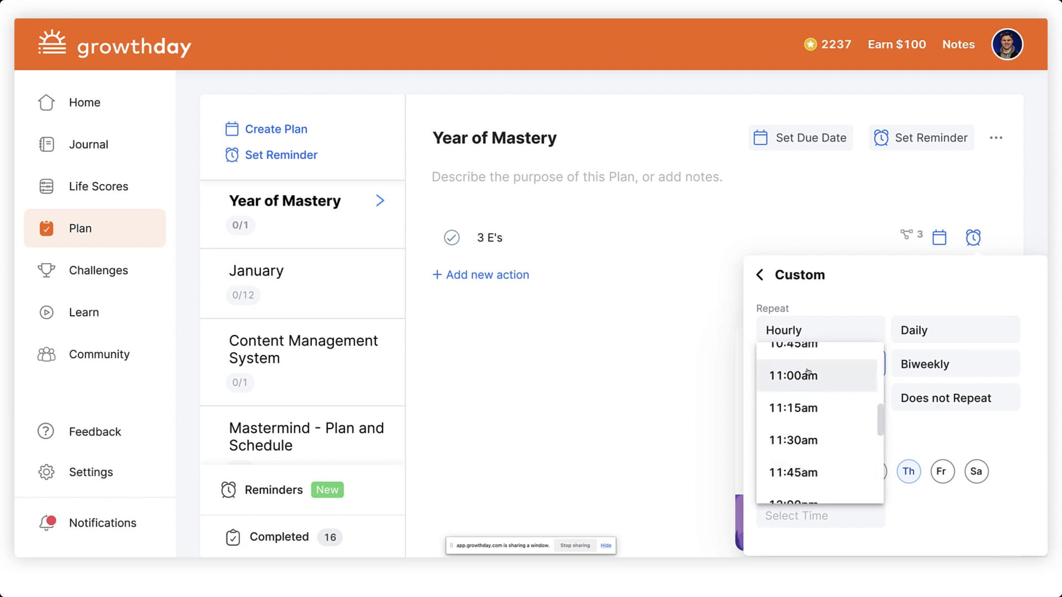
scroll(801, 378, "up", 2)
scroll(802, 376, "up", 5)
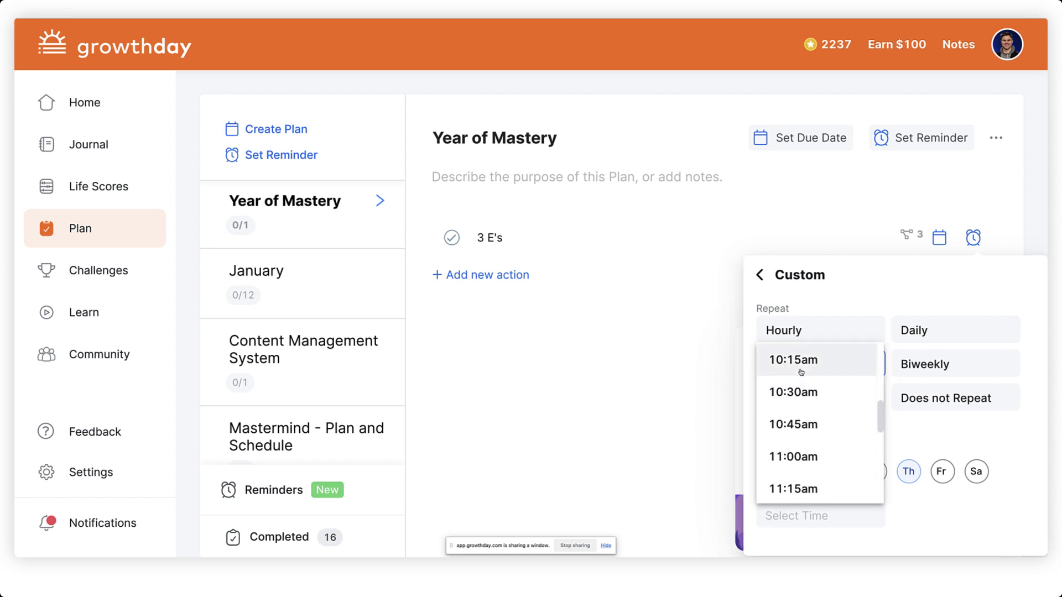
scroll(808, 452, "down", 1)
left_click(803, 464)
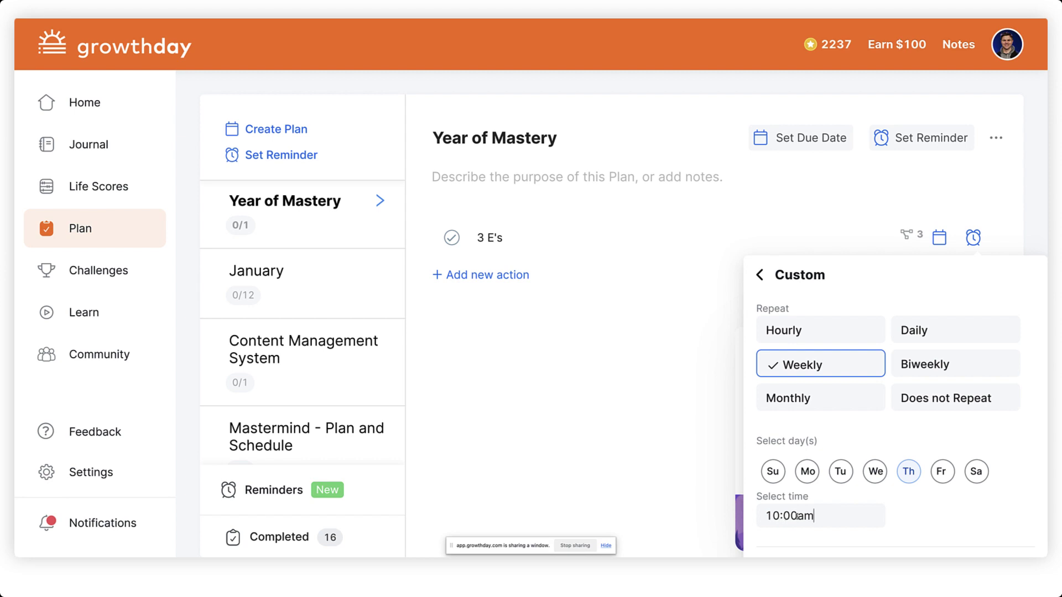
key("ctrl+plus")
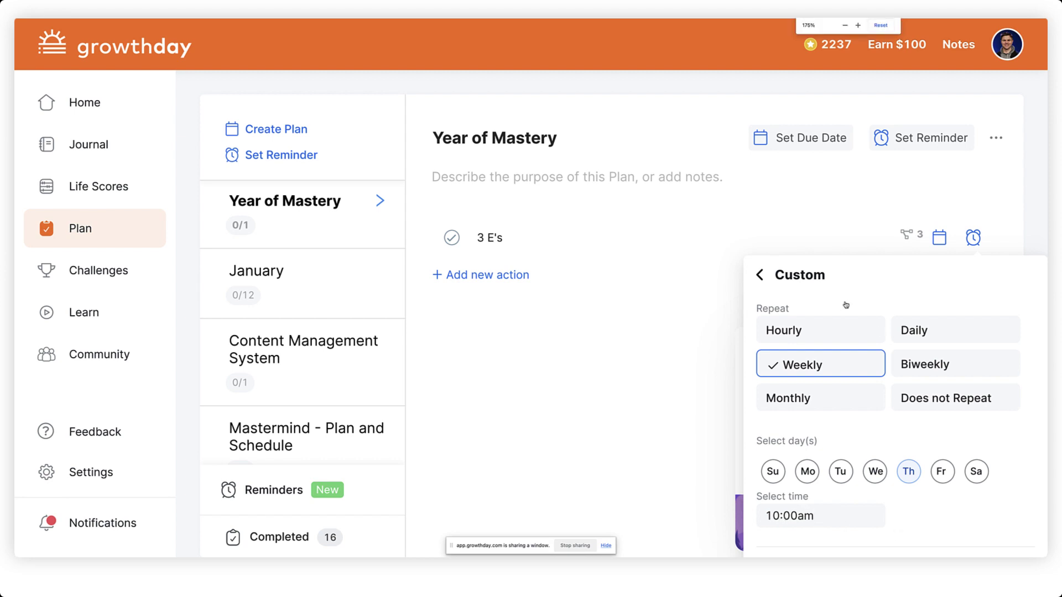
key("ctrl+minus")
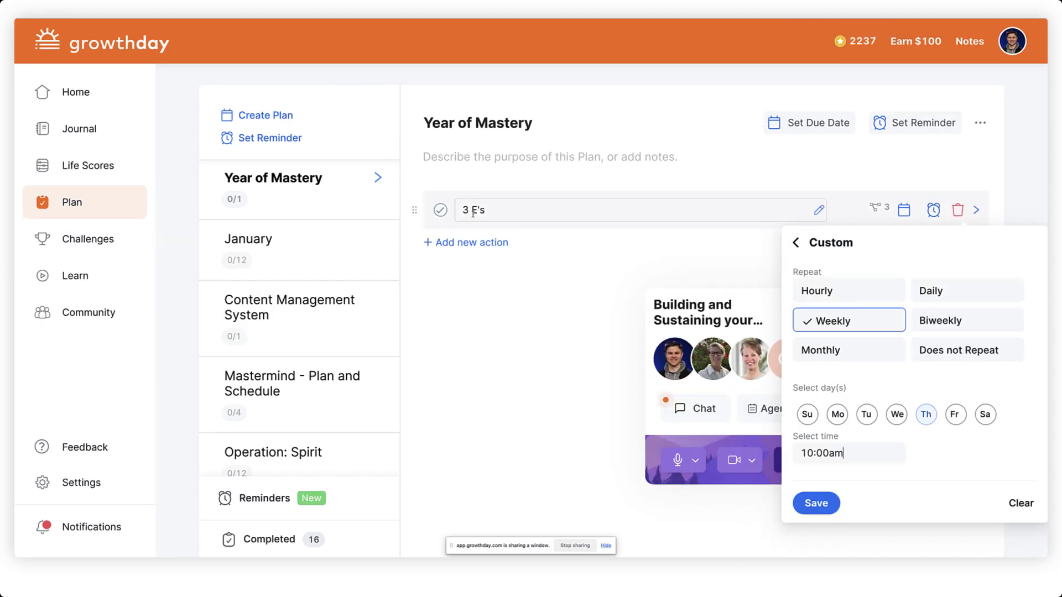
left_click(823, 505)
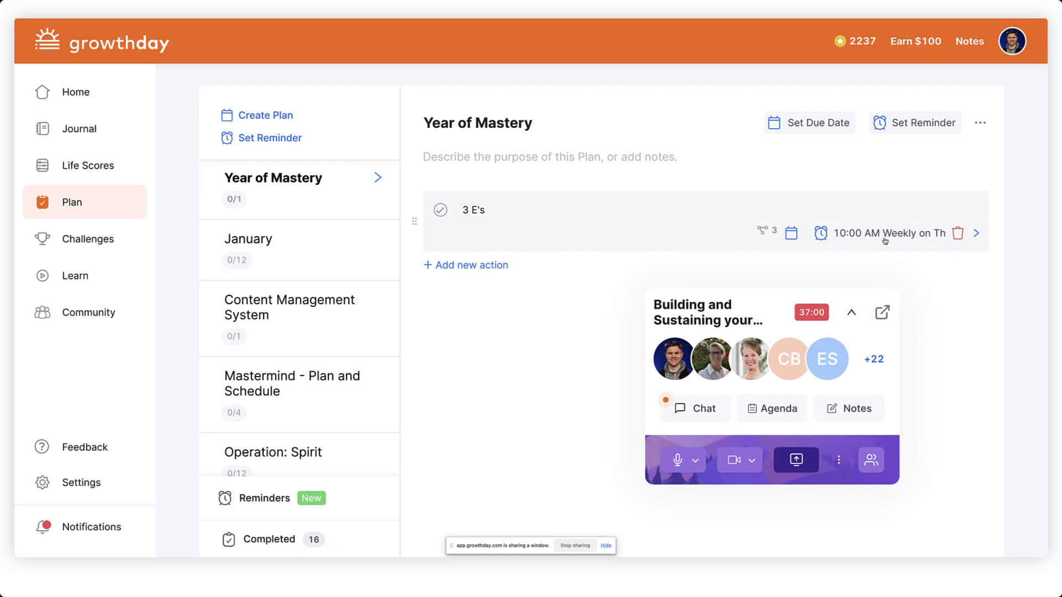
Open the 3 E's action's details, review its notes and subtasks, and close them
left_click(975, 234)
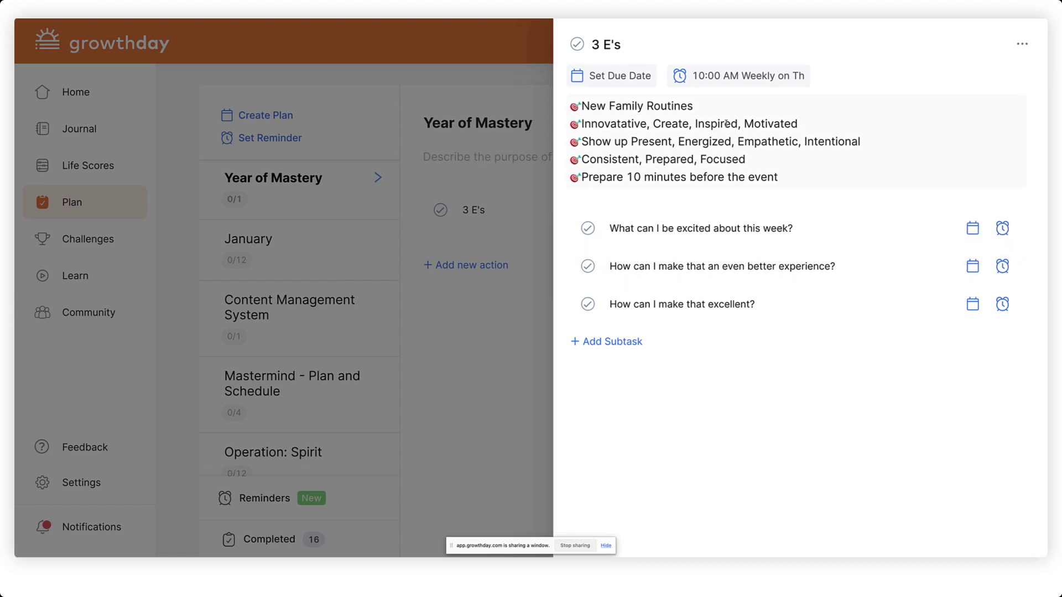
left_click(634, 127)
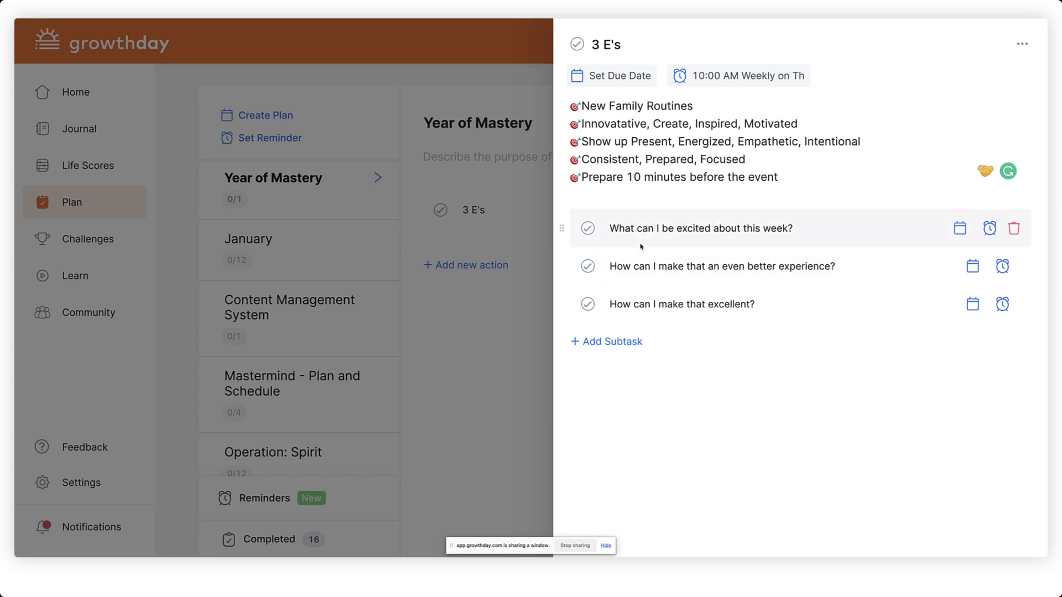
left_click(455, 363)
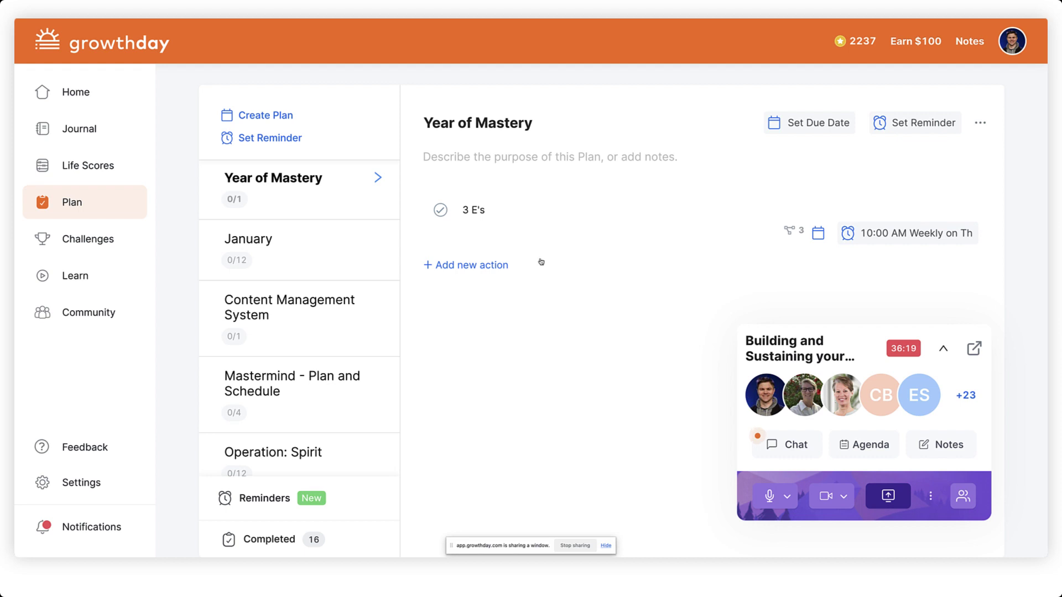
Open the meeting chat and read the newest messages
left_click(791, 443)
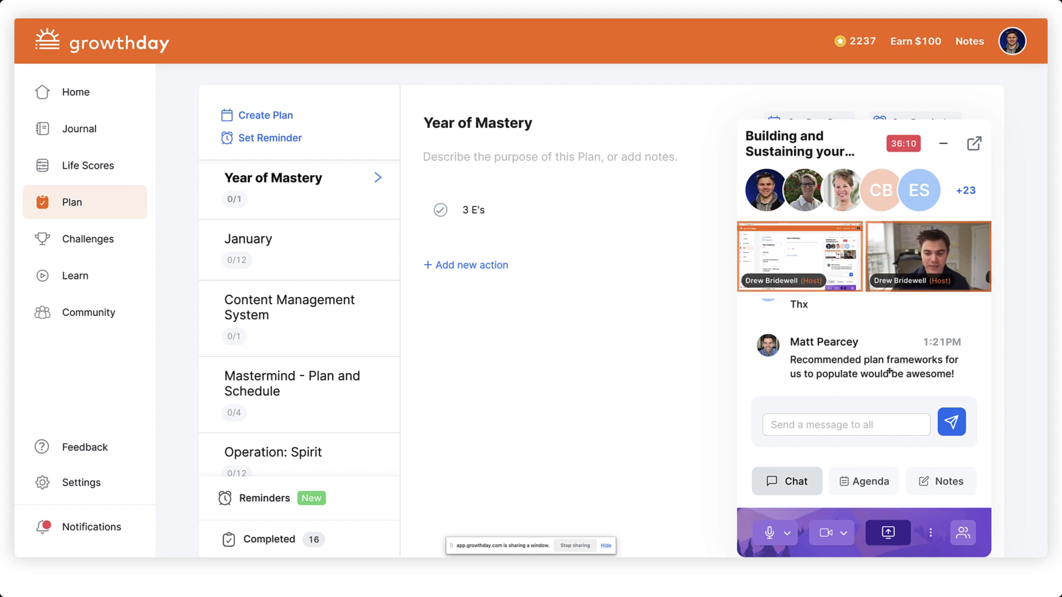
scroll(893, 372, "down", 2)
scroll(894, 371, "down", 1)
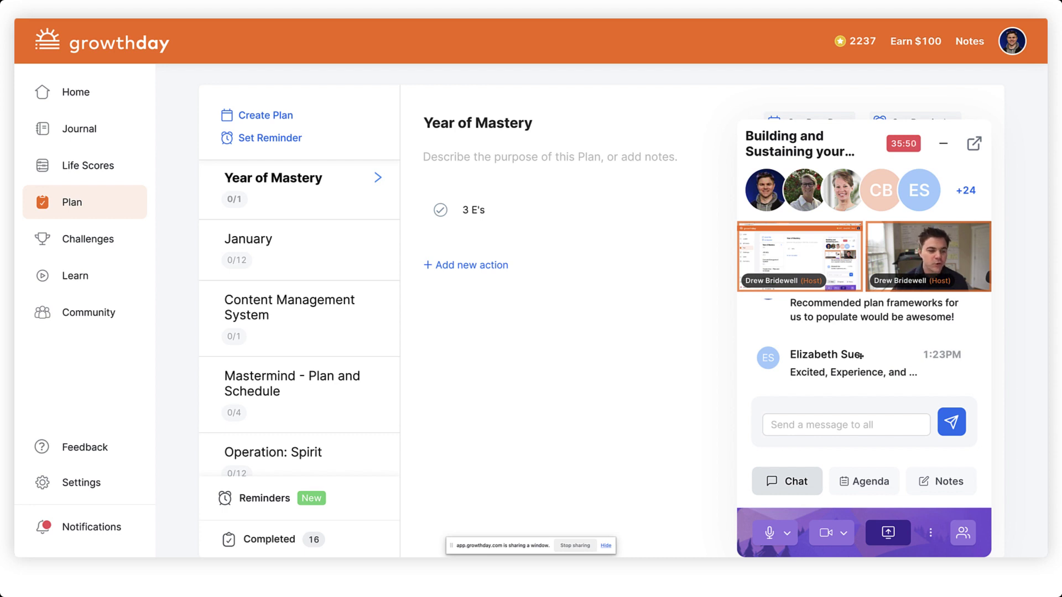
Open the help and feedback form, view the support topics and the types of feedback, and close it without submitting
left_click(78, 451)
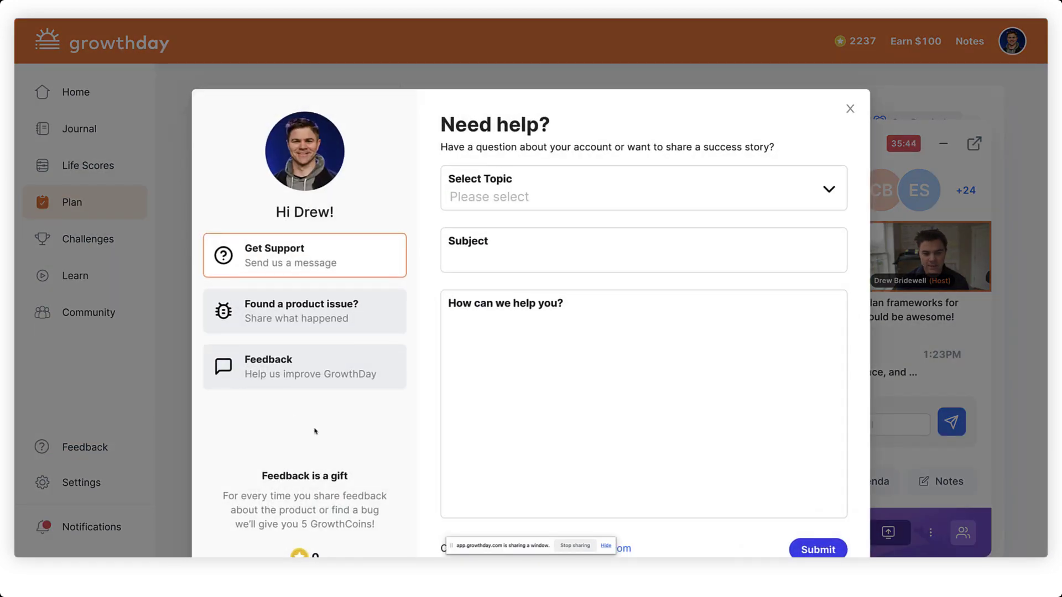
left_click(543, 200)
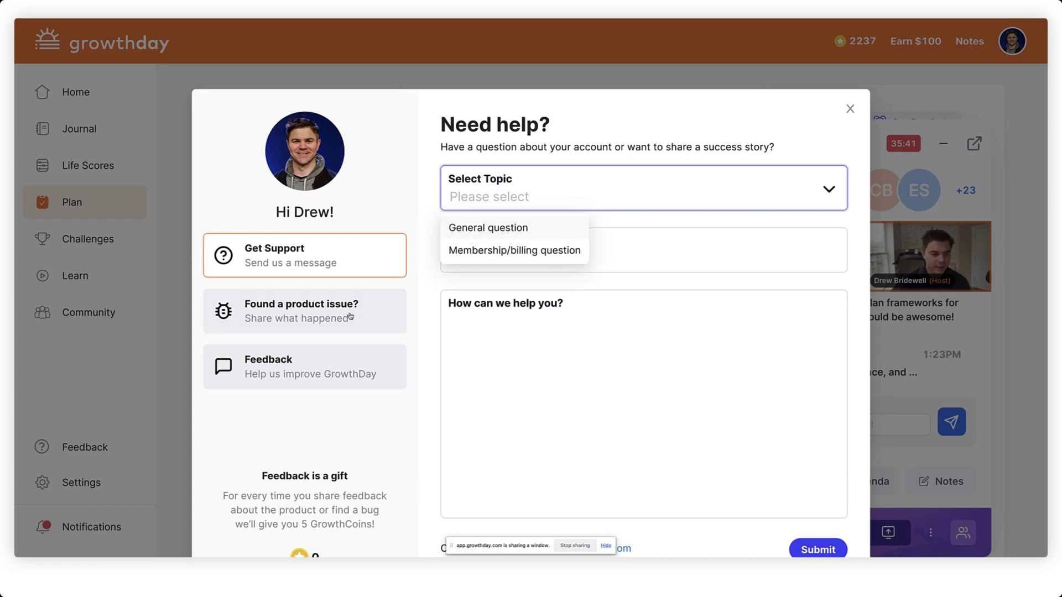
left_click(401, 369)
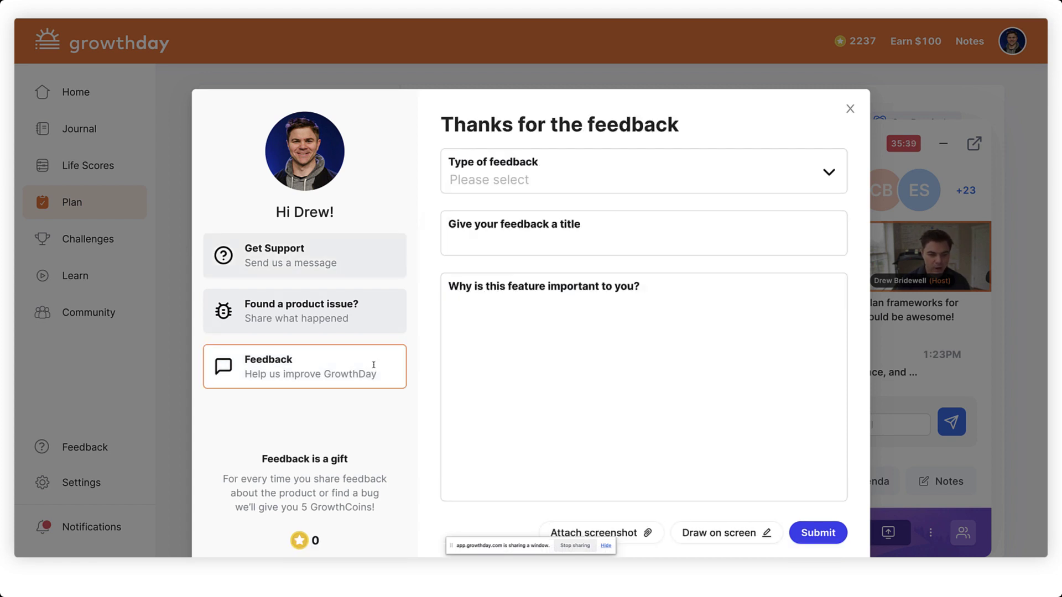
left_click(547, 187)
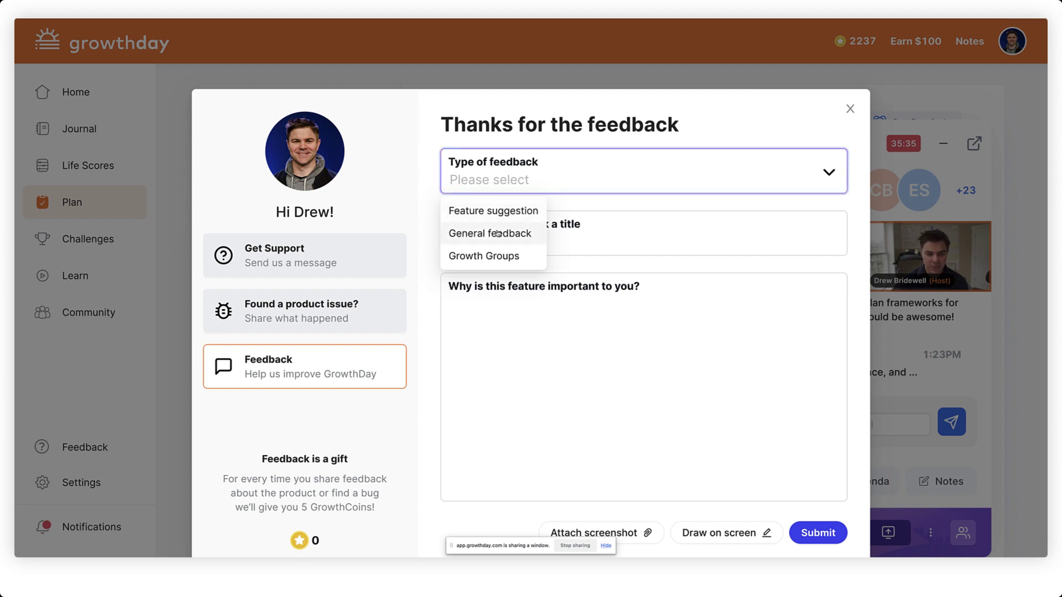
left_click(504, 288)
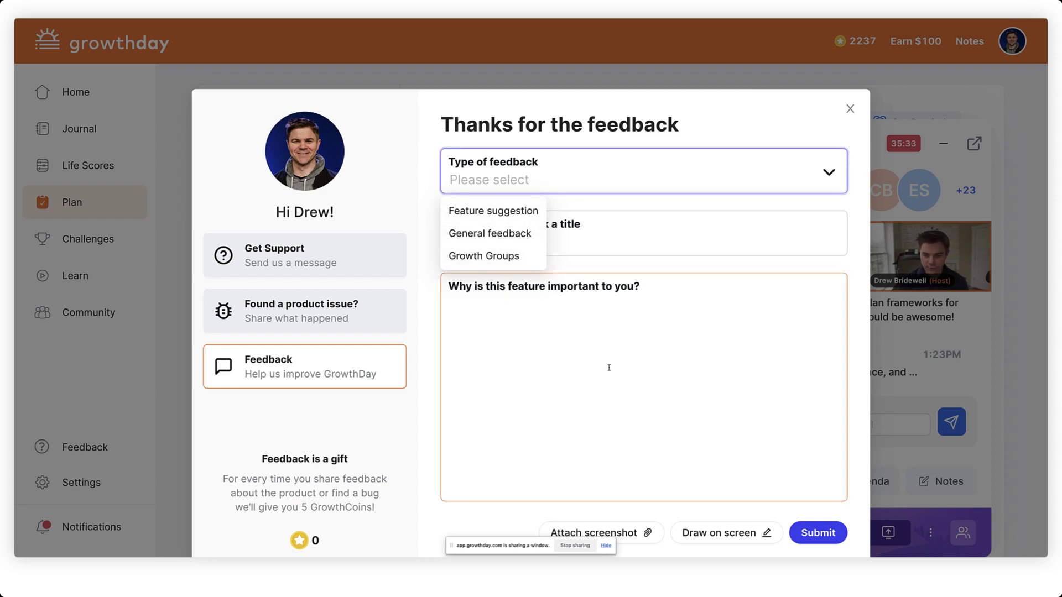
left_click(851, 110)
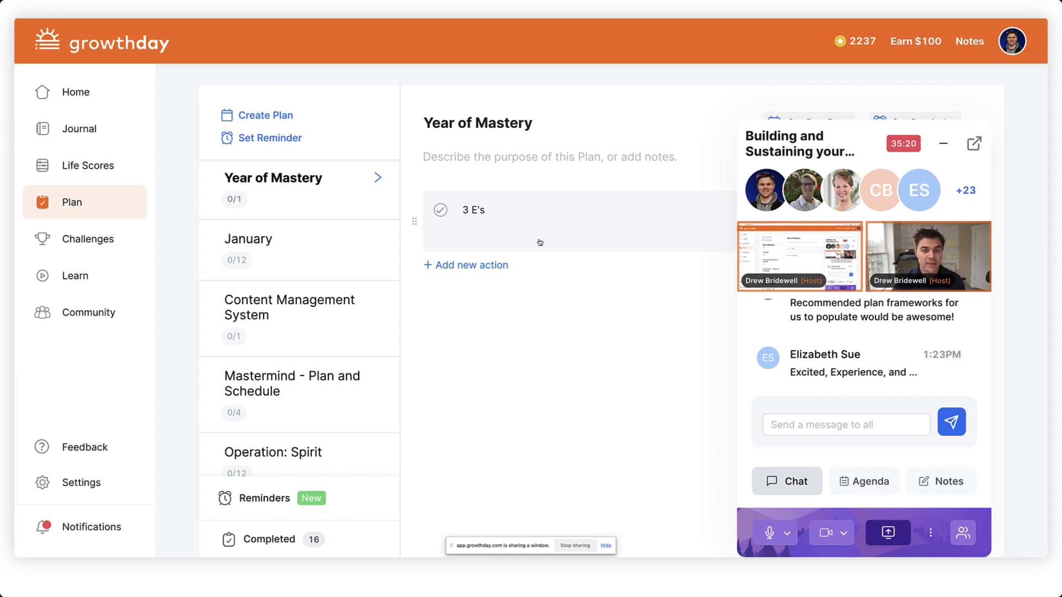
Enlarge the page to 200% and read through the earlier and latest messages in the meeting chat
scroll(898, 347, "up", 1)
scroll(897, 346, "up", 3)
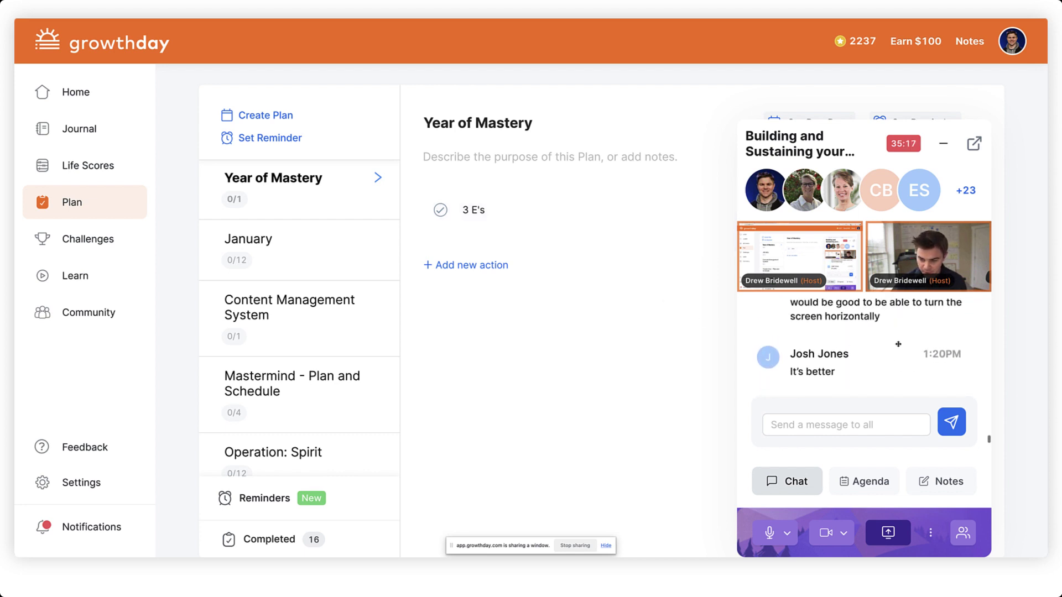
scroll(897, 345, "up", 3)
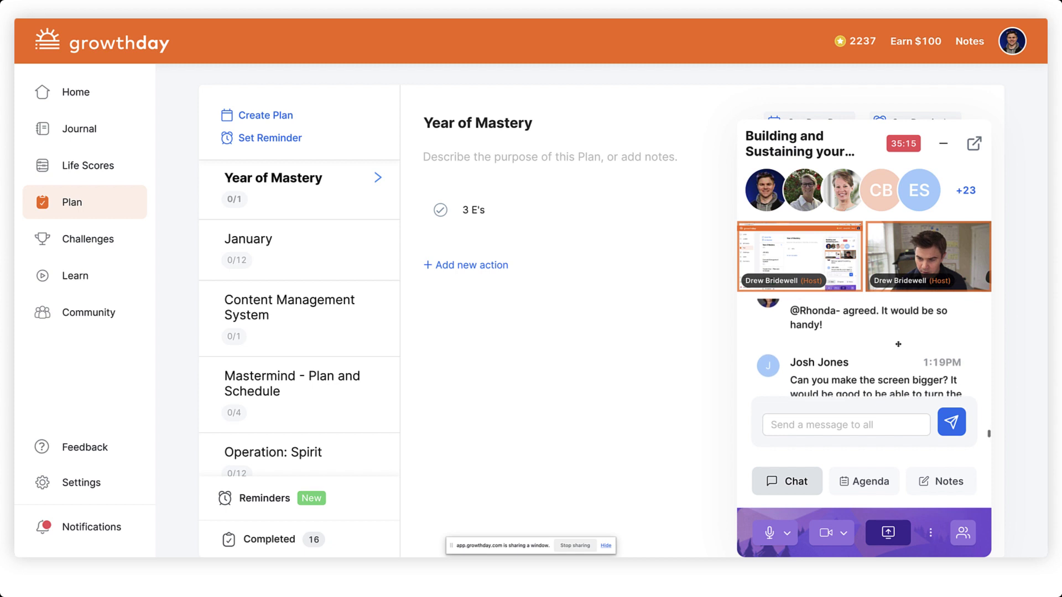
key("ctrl+plus")
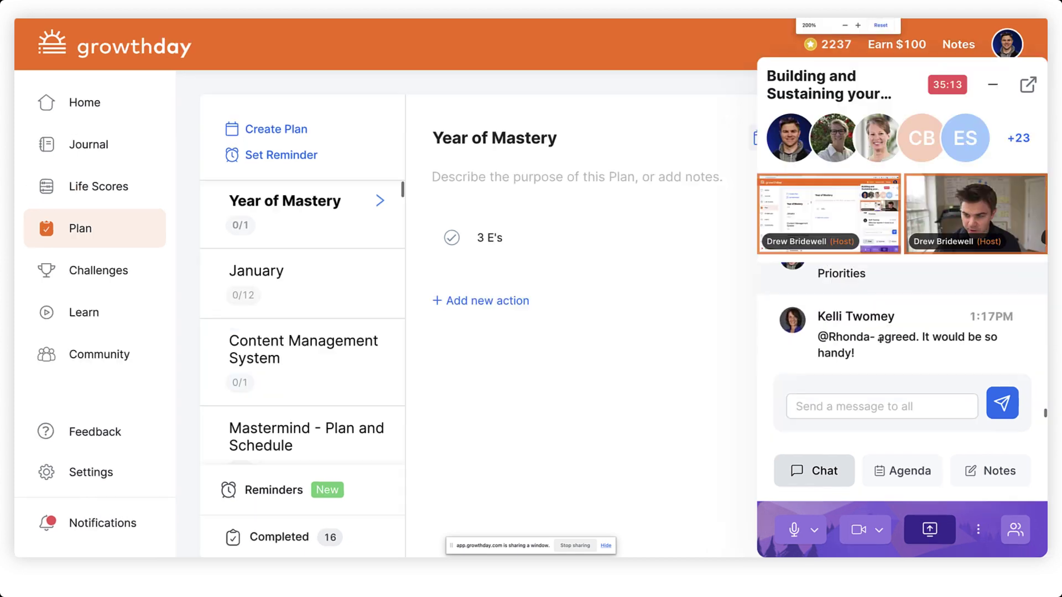
scroll(891, 358, "down", 5)
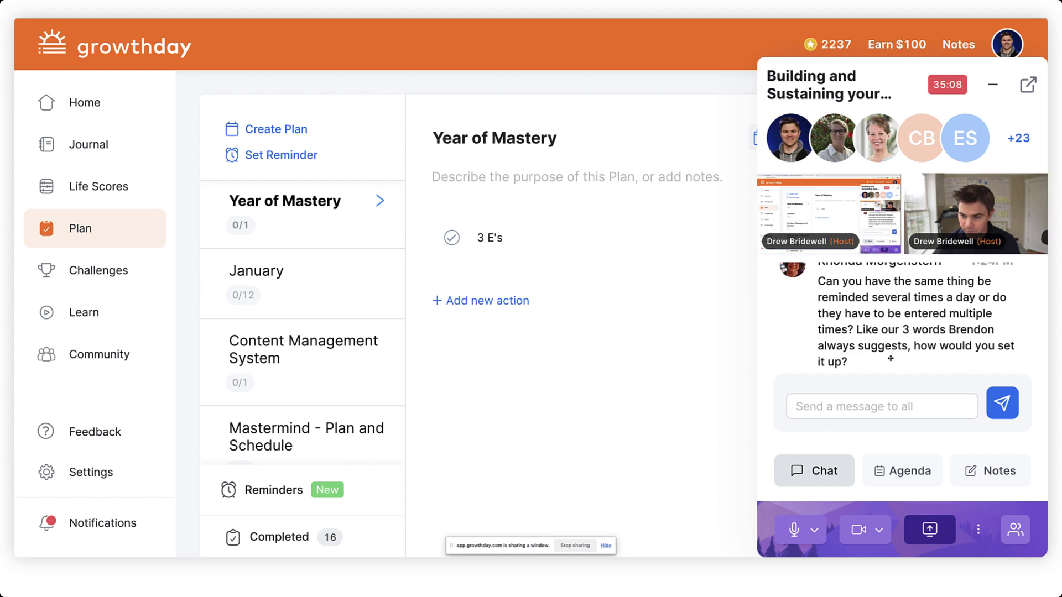
scroll(892, 337, "up", 1)
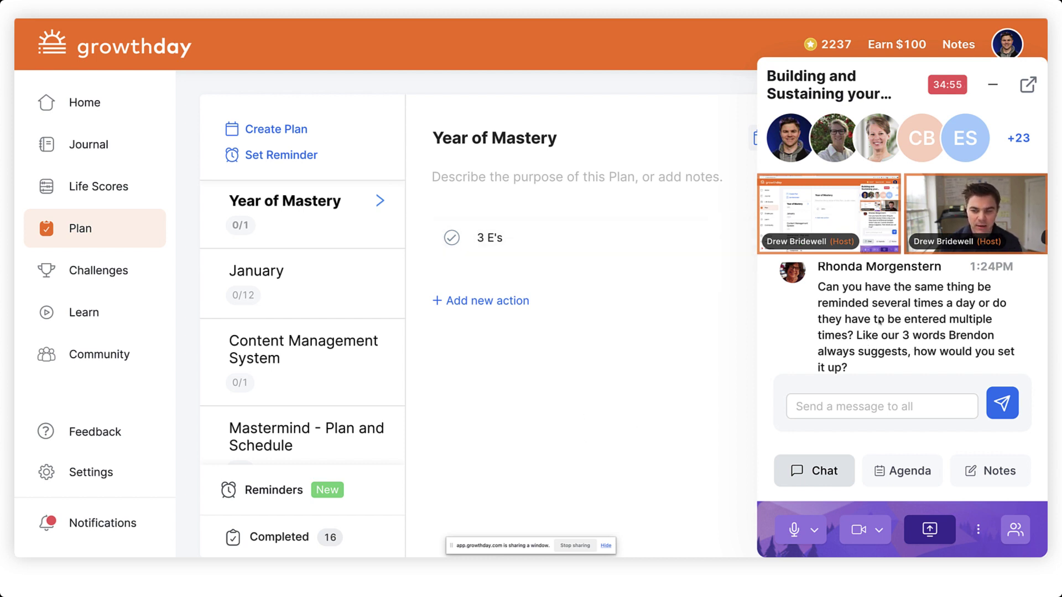
Start a new standalone reminder with the message "Fly like an eagle!"
left_click(497, 110)
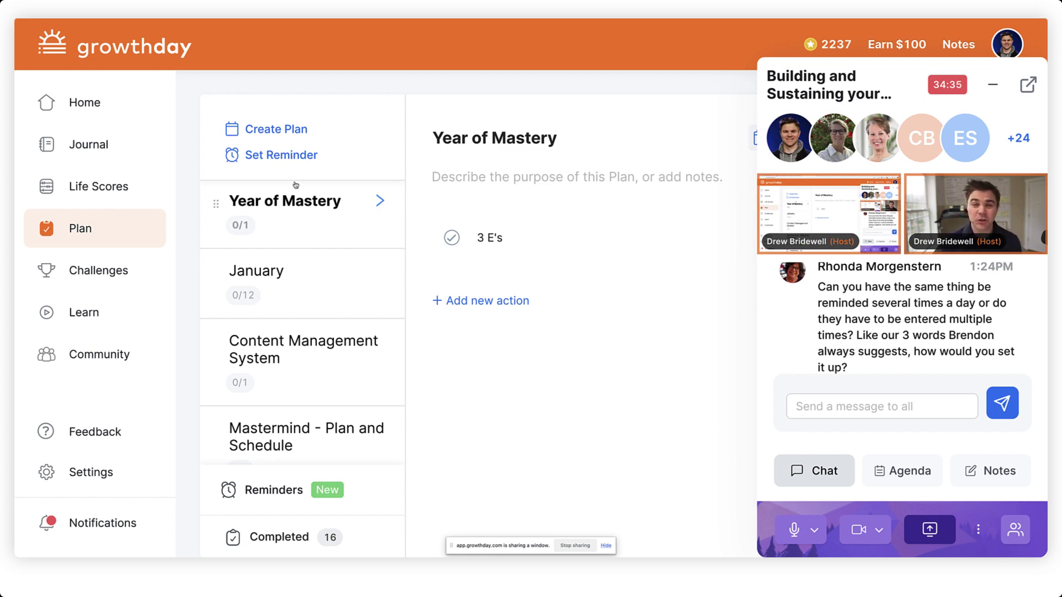
left_click(299, 160)
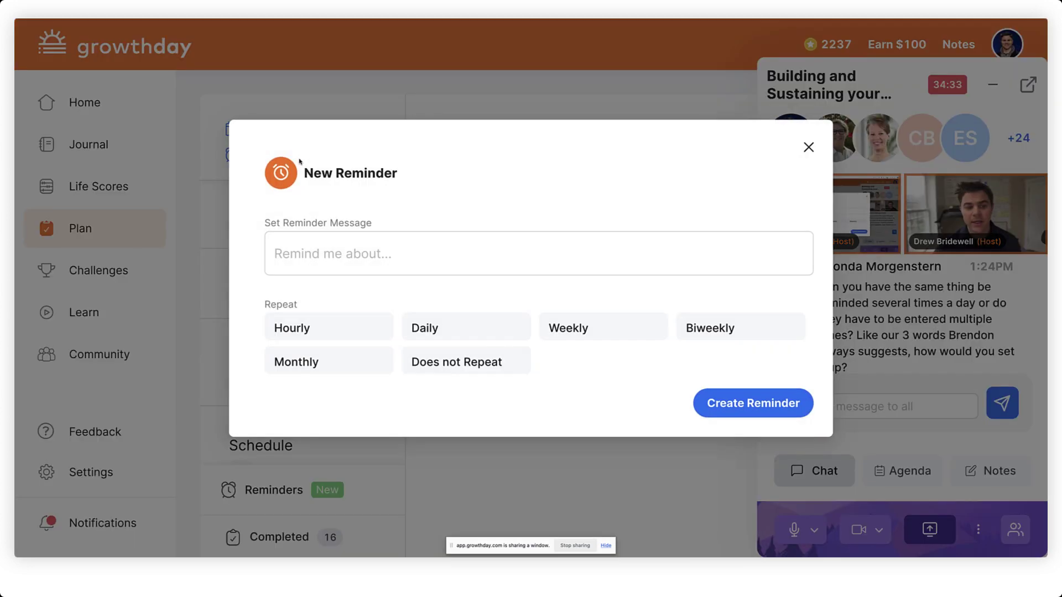
left_click(350, 255)
left_click(350, 256)
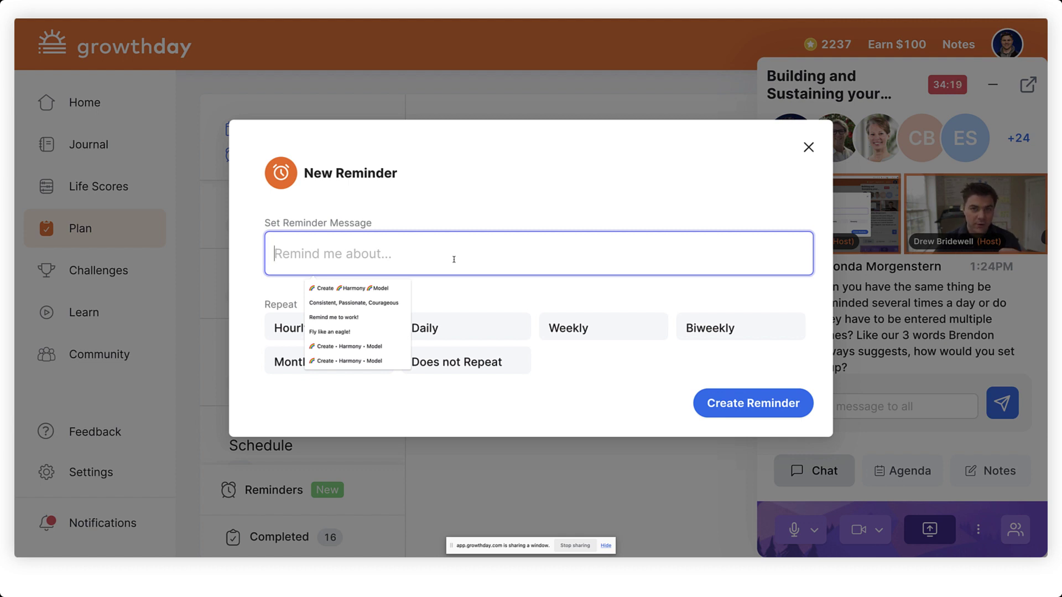
left_click(354, 331)
left_click_drag(391, 257, 273, 256)
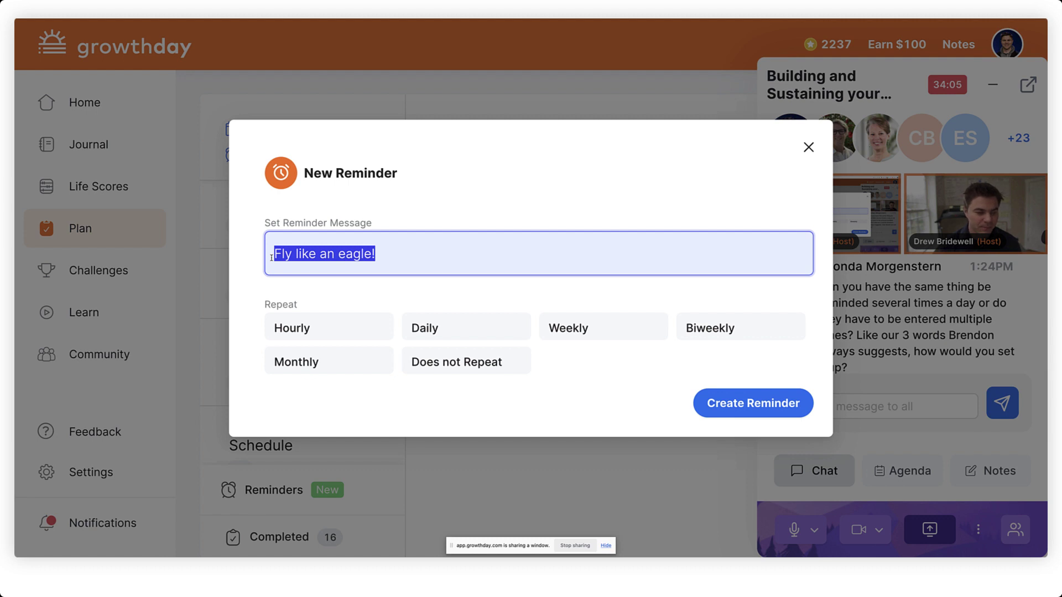
left_click(386, 256)
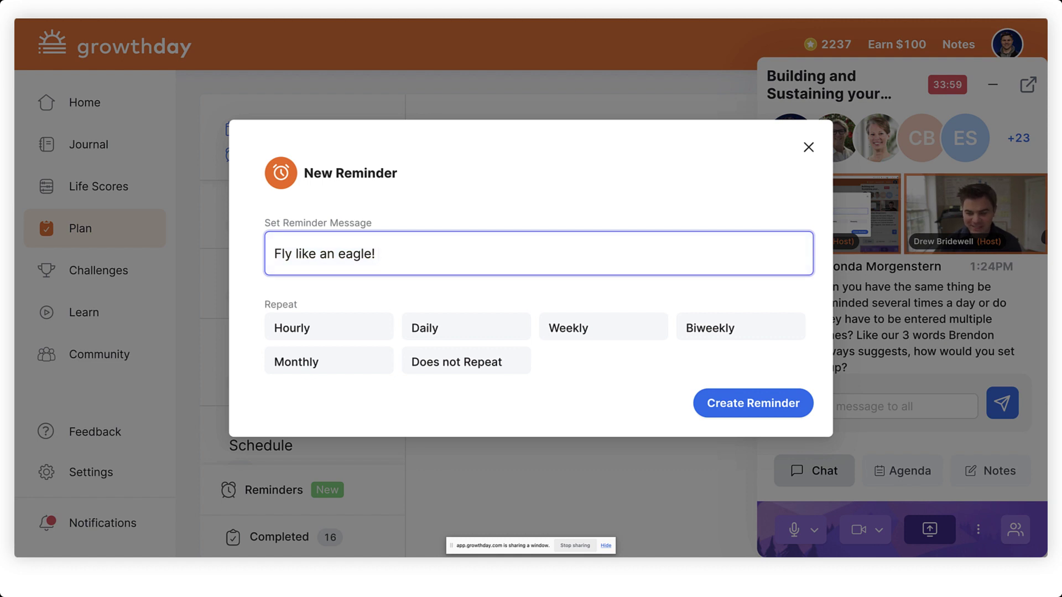
Compare the hourly, daily and weekly repeat options for the new reminder and leave it set to repeat hourly
left_click(326, 327)
left_click(332, 379)
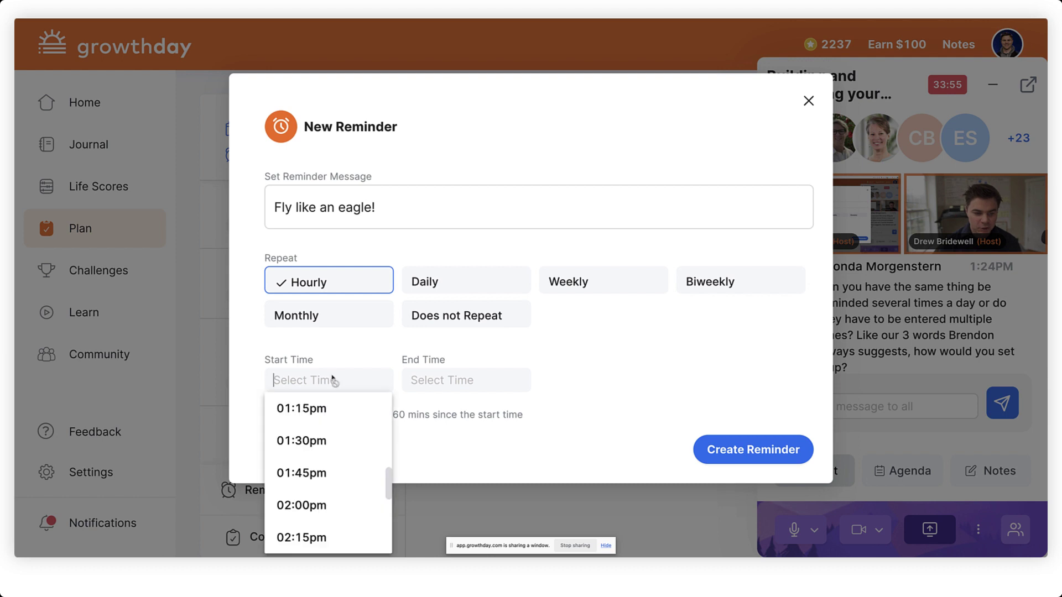
left_click(409, 413)
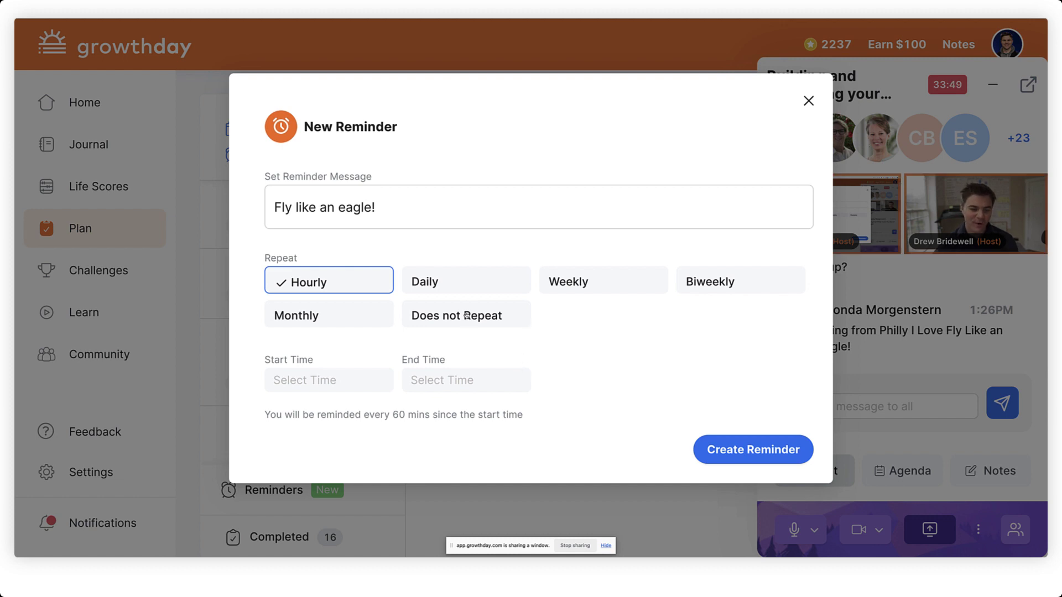
left_click(472, 283)
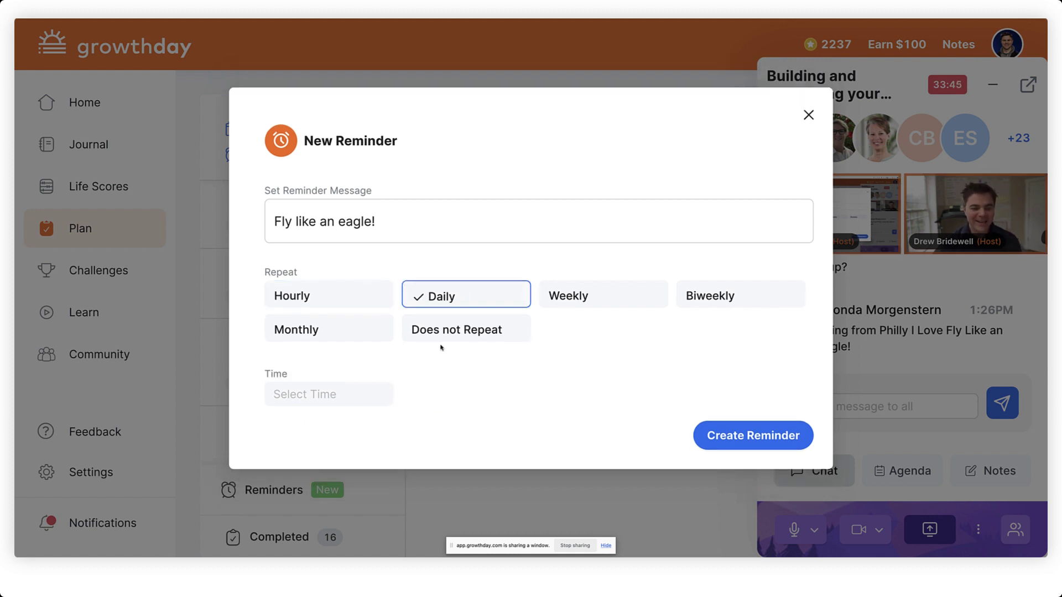
left_click(576, 297)
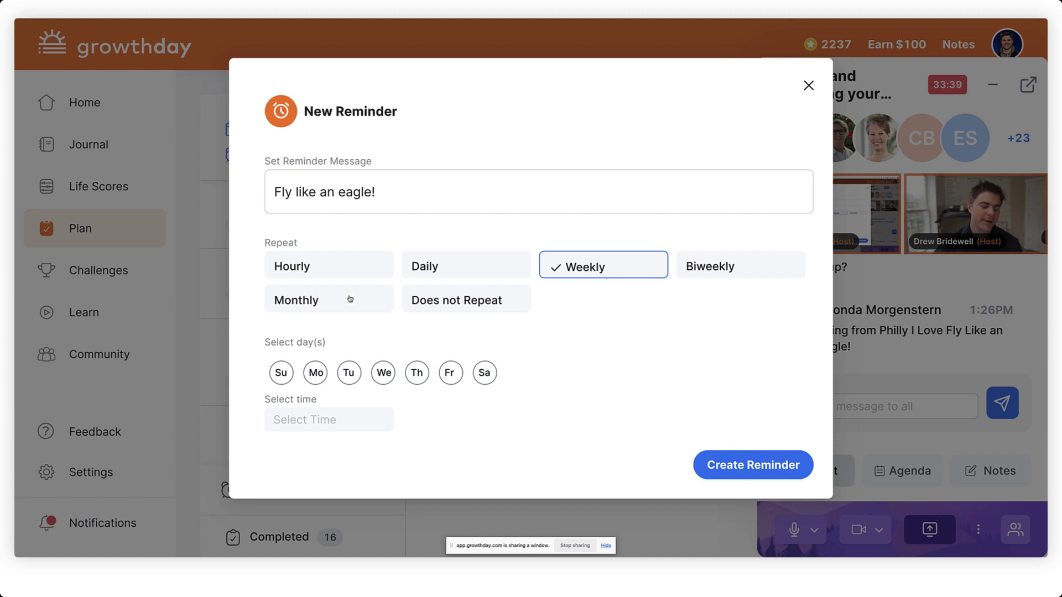
left_click(342, 275)
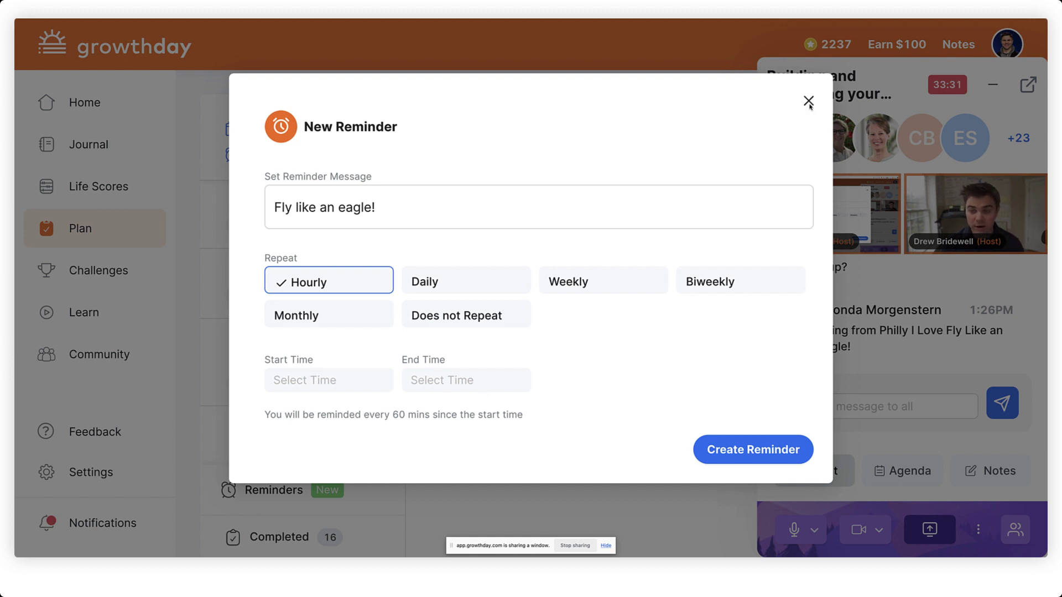
Set the hourly "Fly like an eagle!" reminder to run from 01:15pm to 04:15pm and create it
left_click(780, 452)
left_click(292, 387)
left_click(381, 404)
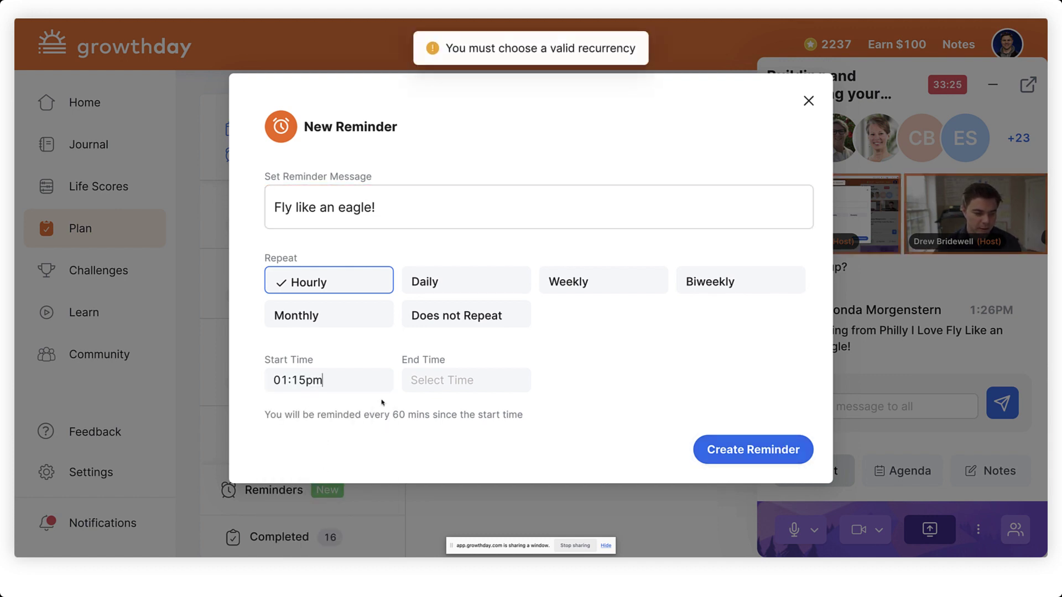
left_click(437, 381)
scroll(440, 487, "down", 5)
scroll(442, 502, "down", 3)
left_click(450, 487)
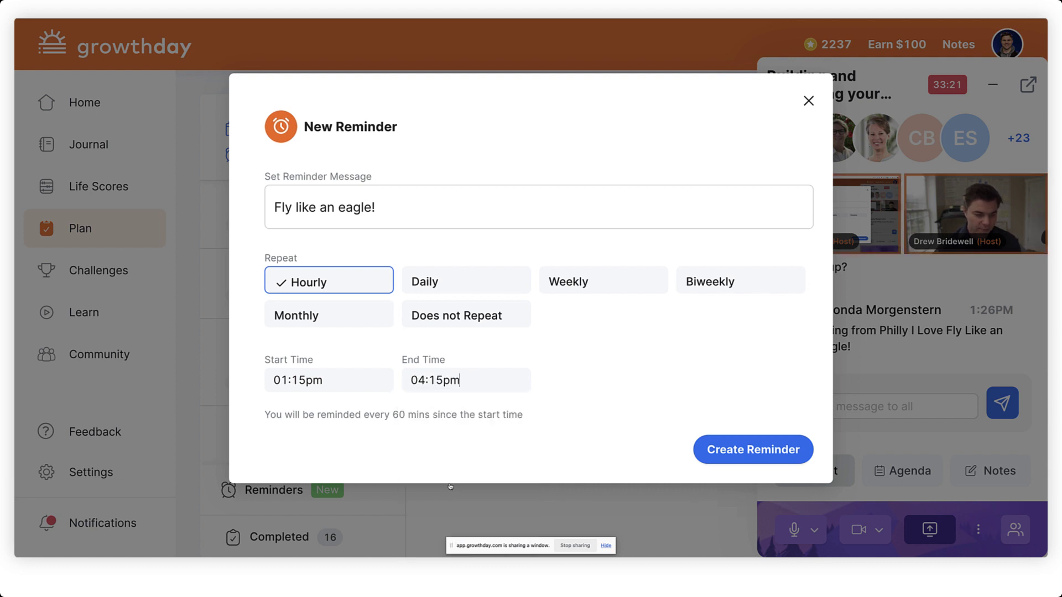
left_click(752, 449)
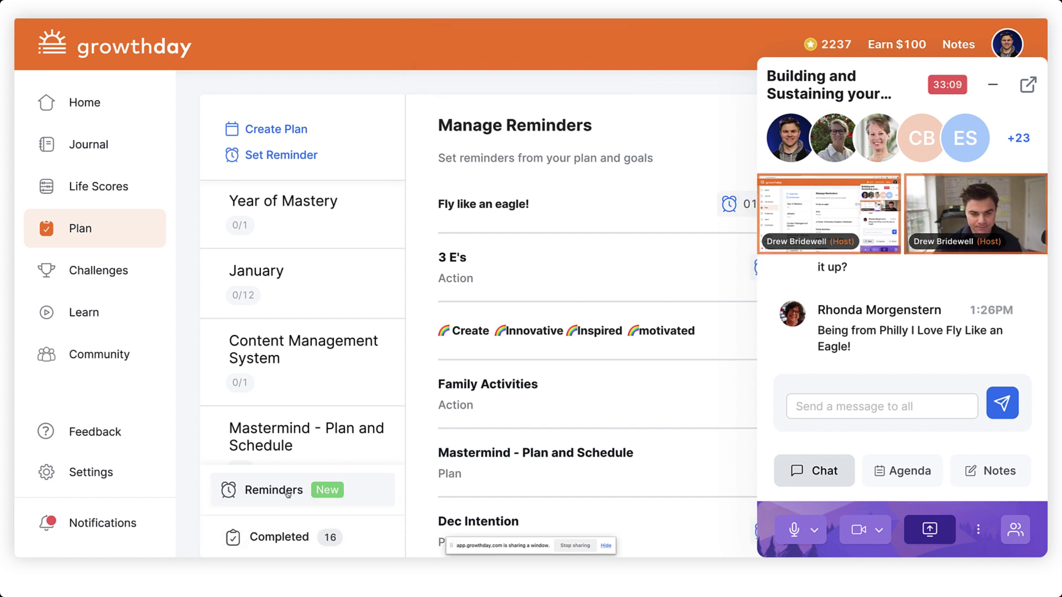
Collapse the meeting window and move it clear of the reminder schedules, then admit the participant waiting to join
left_click(462, 203)
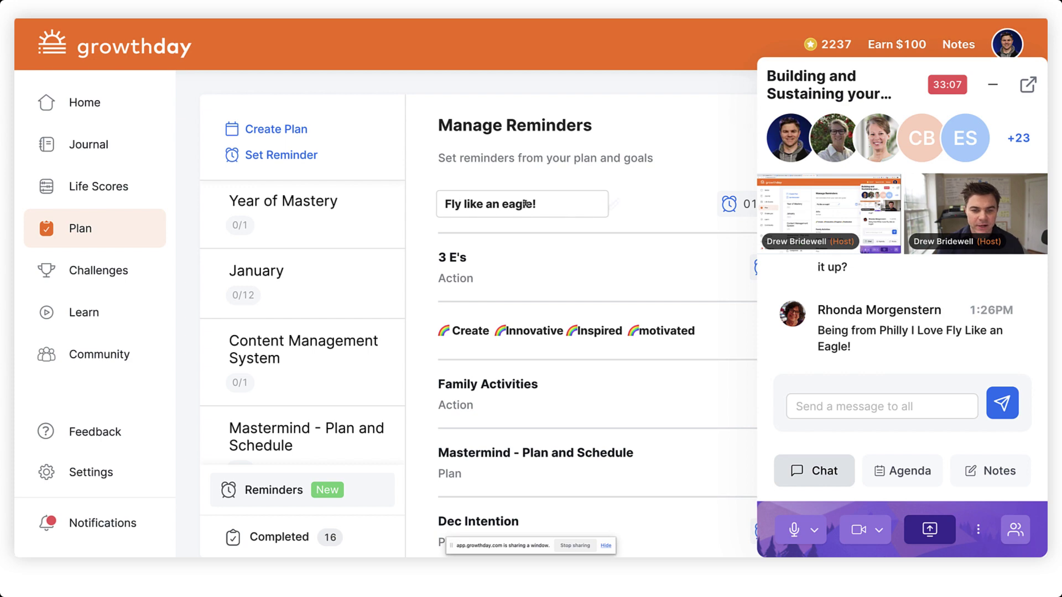
left_click(993, 85)
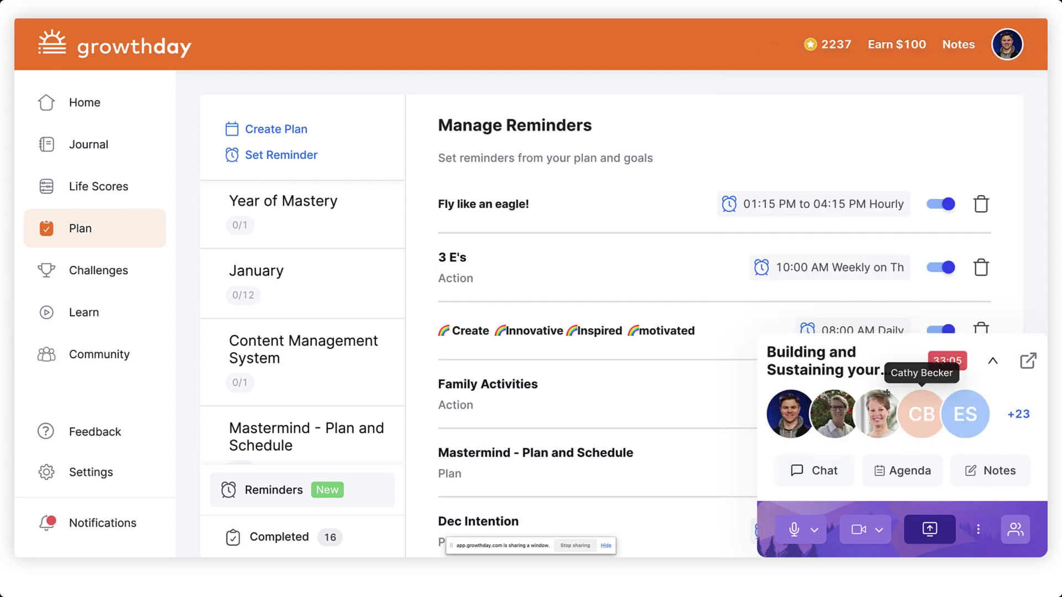
mouse_move(891, 352)
left_mouse_down()
mouse_move(213, 348)
mouse_move(144, 280)
mouse_move(163, 337)
left_mouse_up()
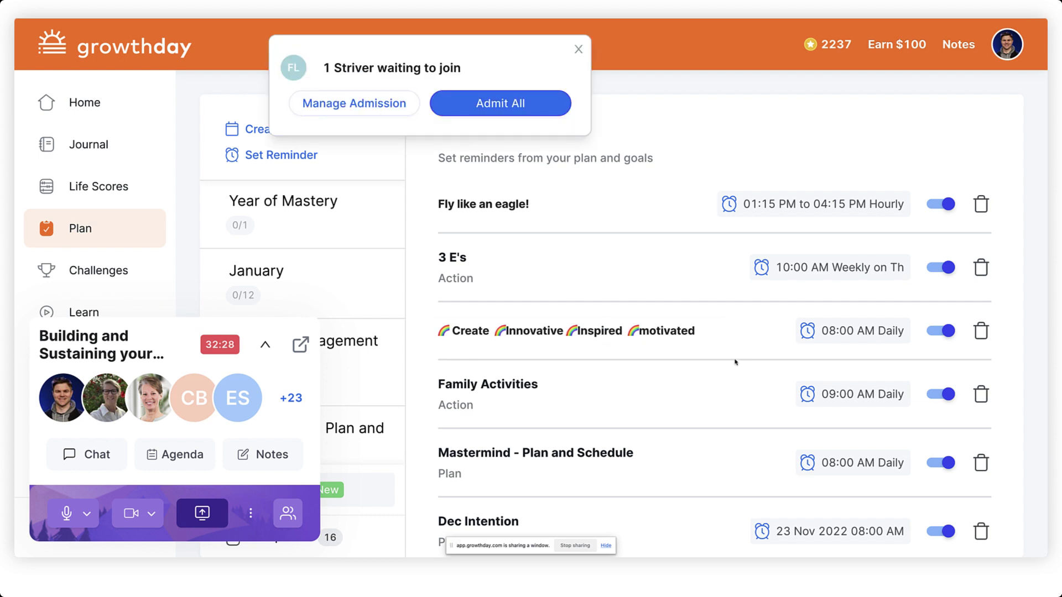
left_click(489, 109)
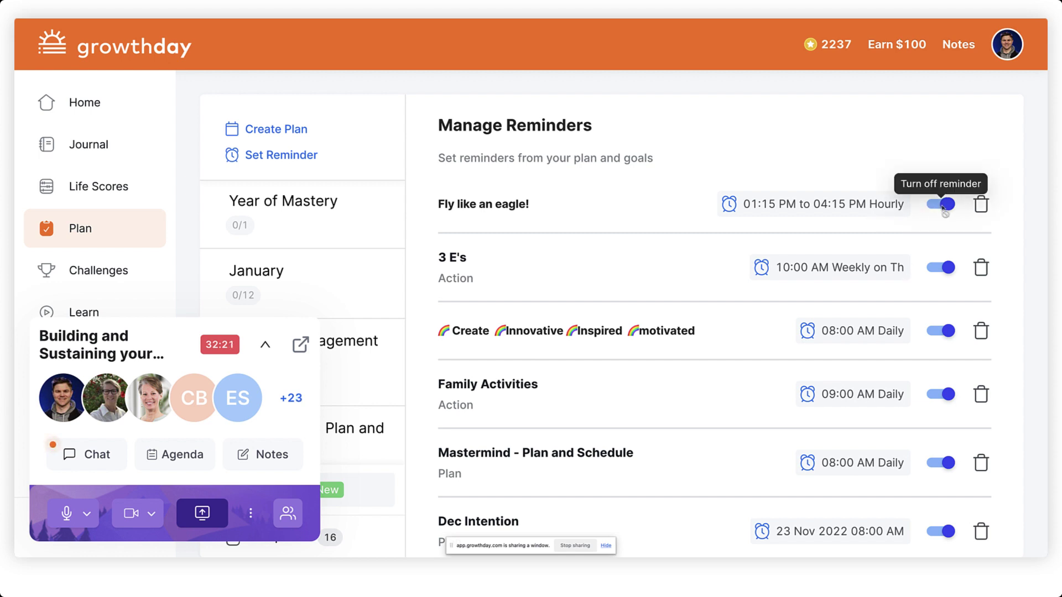
Turn off the "Fly like an eagle!" reminder and delete it from the reminders list
left_click(943, 207)
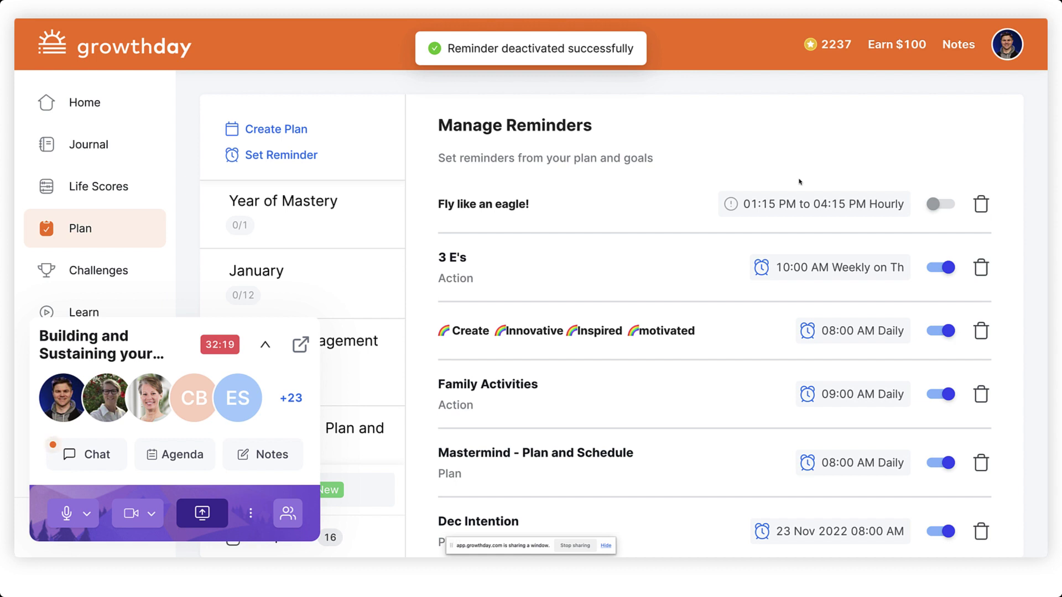
left_click(981, 206)
Review the remaining plan, action and standalone reminders in the list, with their schedules and on/off states
scroll(650, 273, "down", 3)
scroll(649, 273, "down", 2)
scroll(650, 274, "up", 2)
scroll(649, 274, "down", 2)
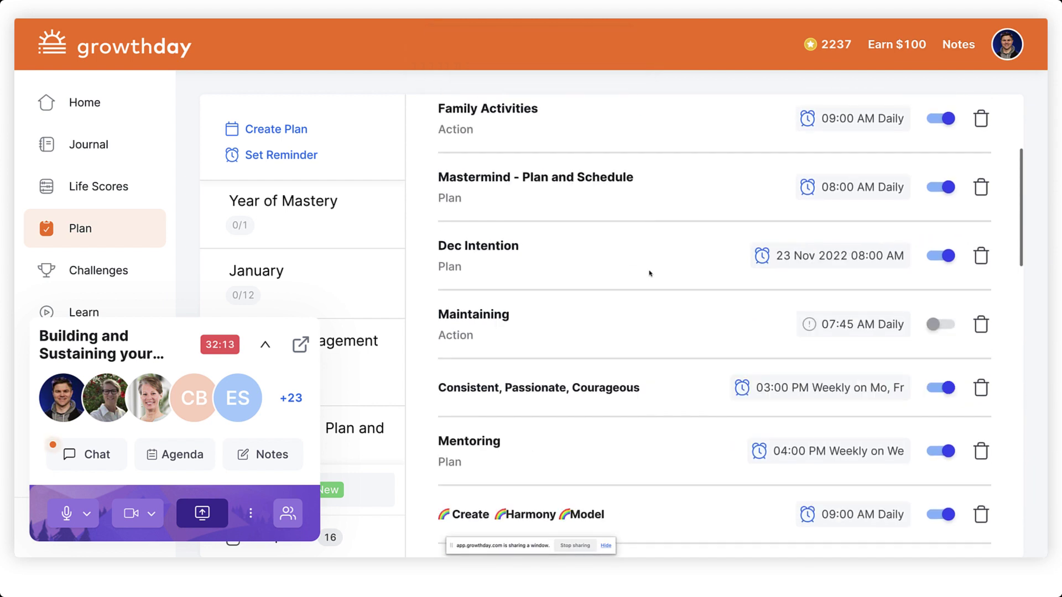
scroll(839, 405, "down", 1)
scroll(535, 386, "down", 5)
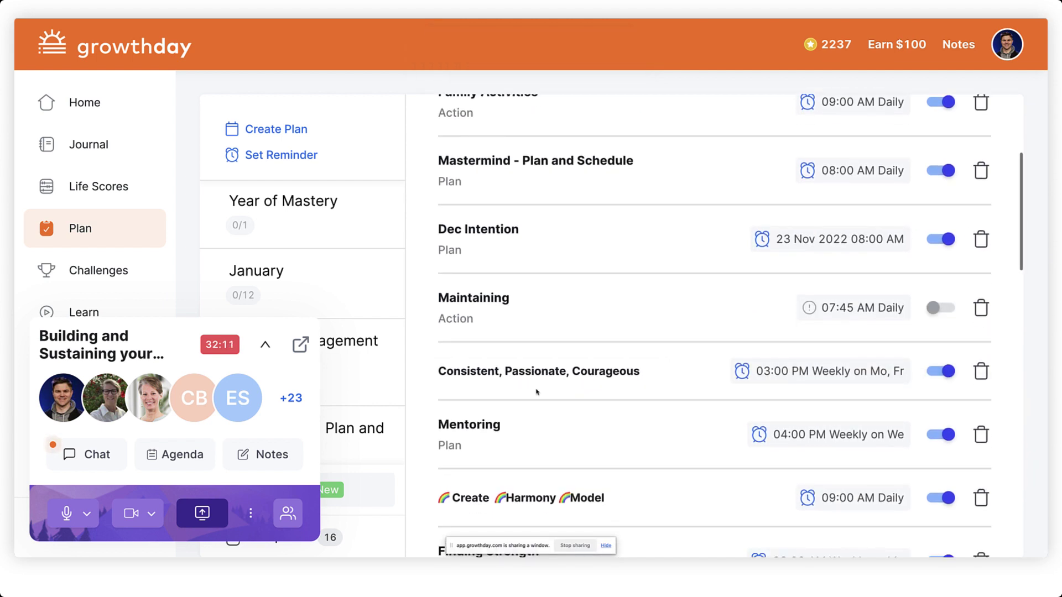
scroll(535, 392, "down", 3)
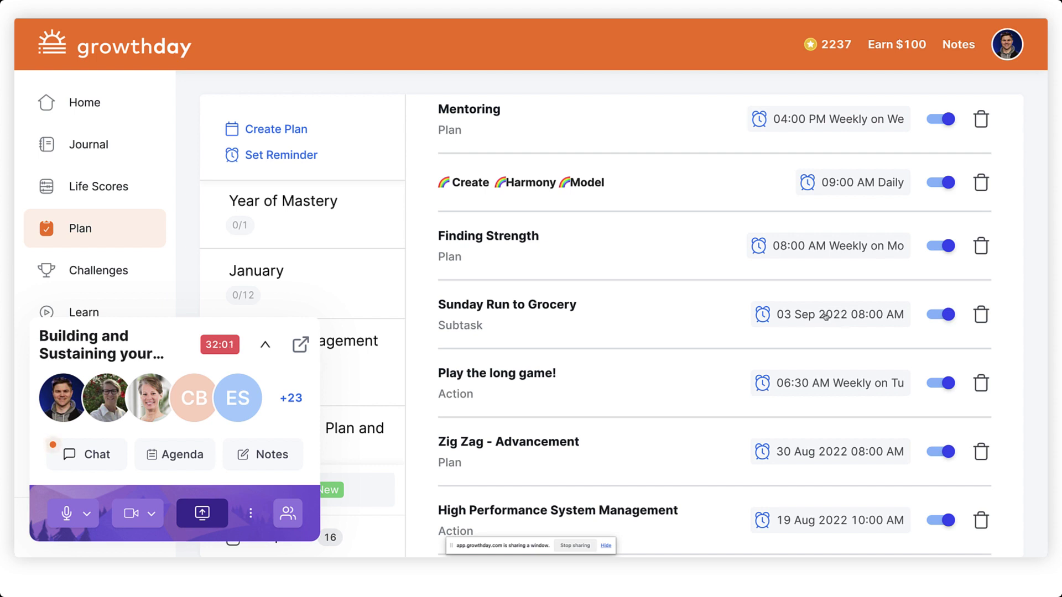
scroll(623, 397, "down", 2)
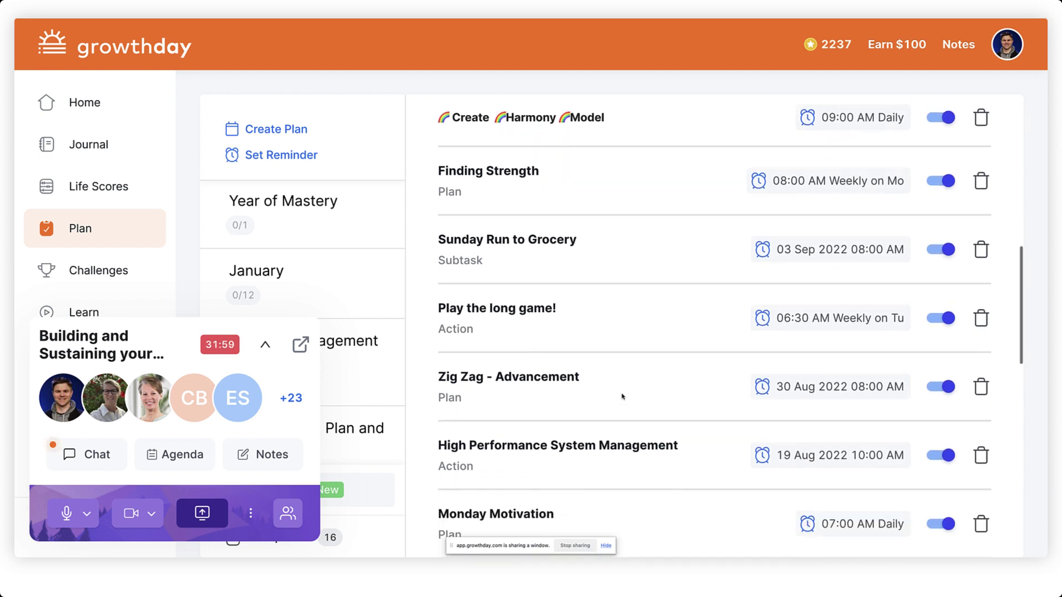
scroll(575, 401, "down", 1)
scroll(574, 401, "down", 1)
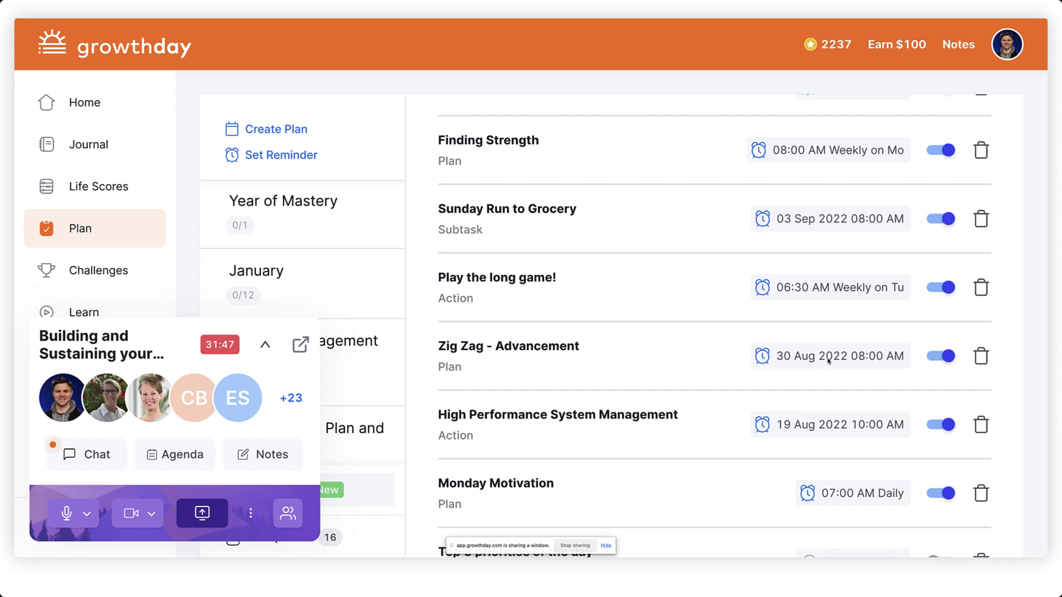
scroll(790, 365, "down", 2)
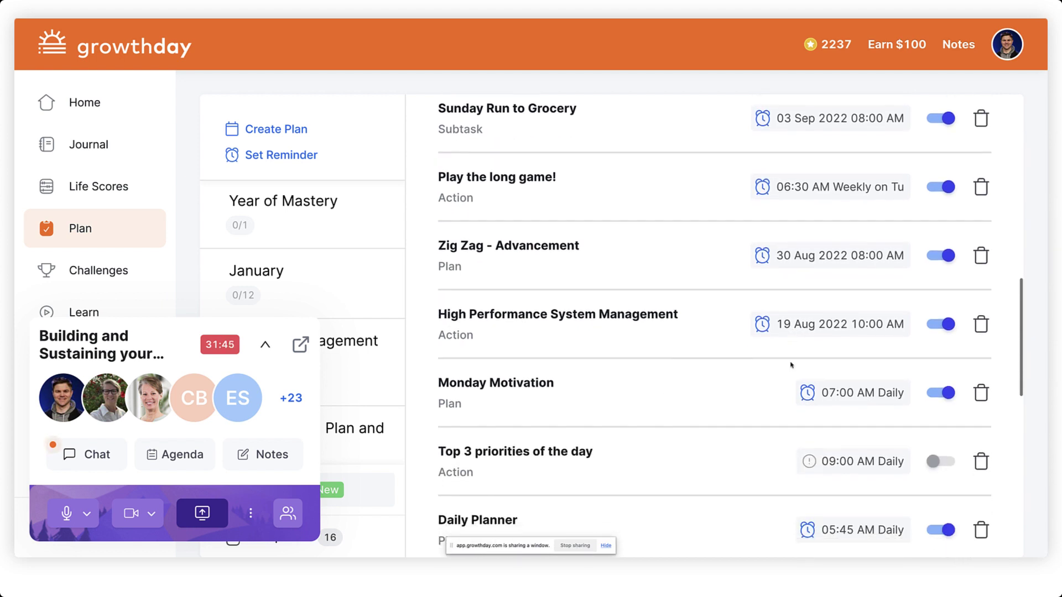
scroll(695, 318, "down", 1)
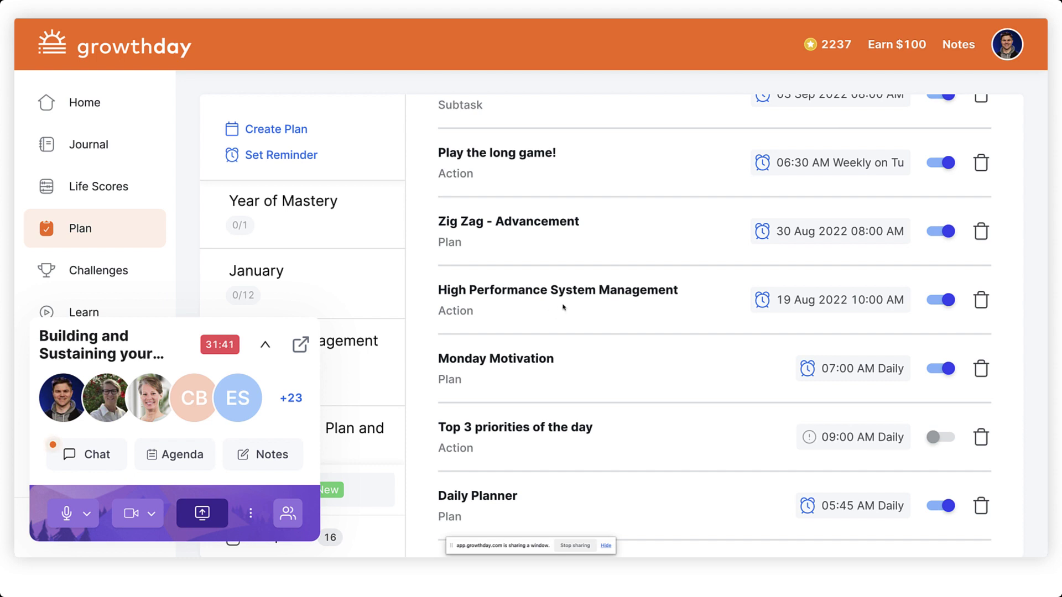
scroll(564, 308, "down", 3)
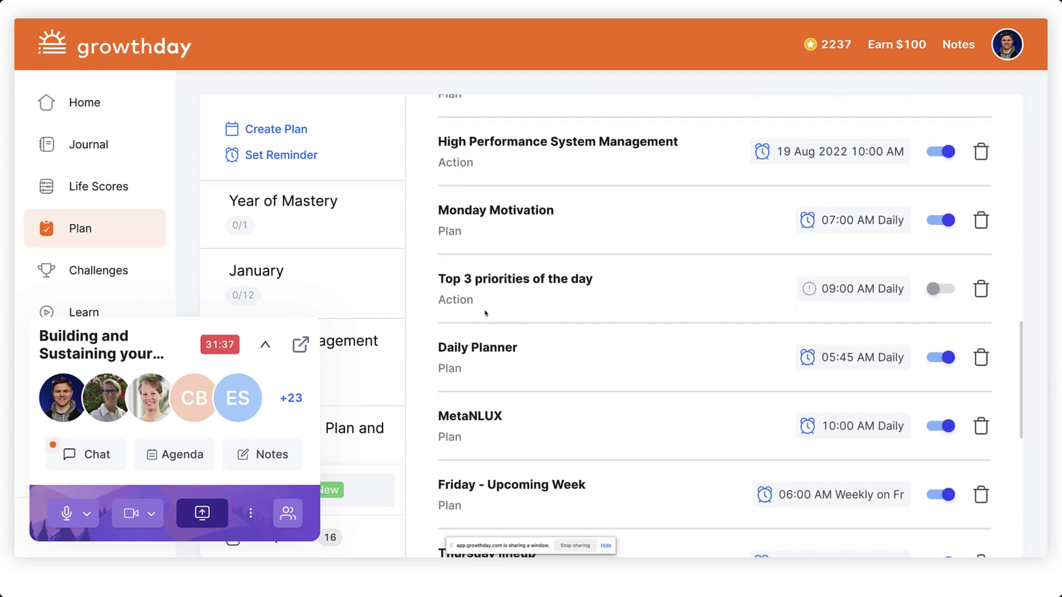
scroll(500, 306, "down", 1)
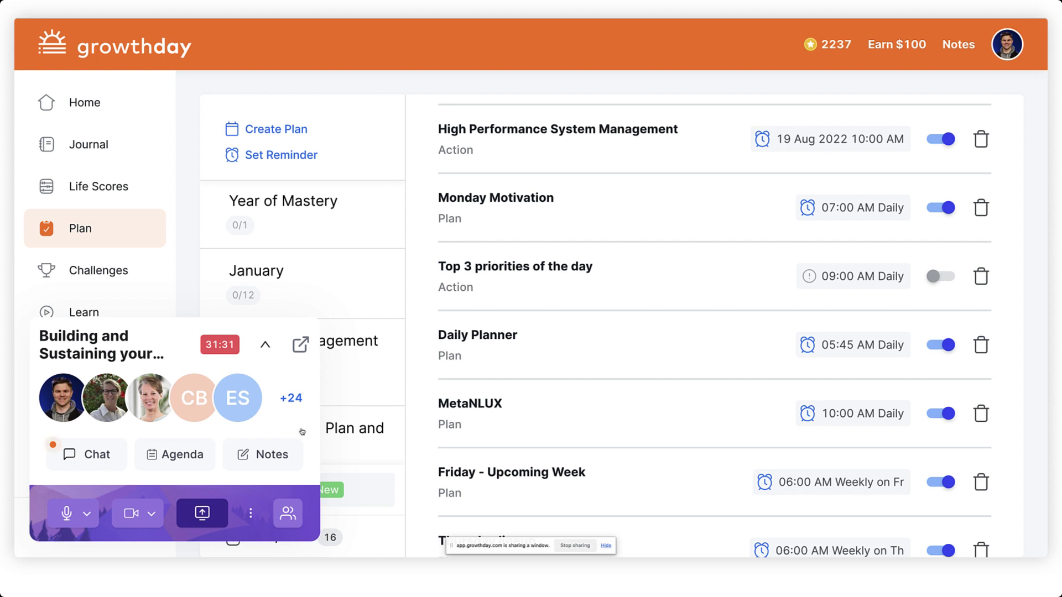
scroll(670, 454, "down", 6)
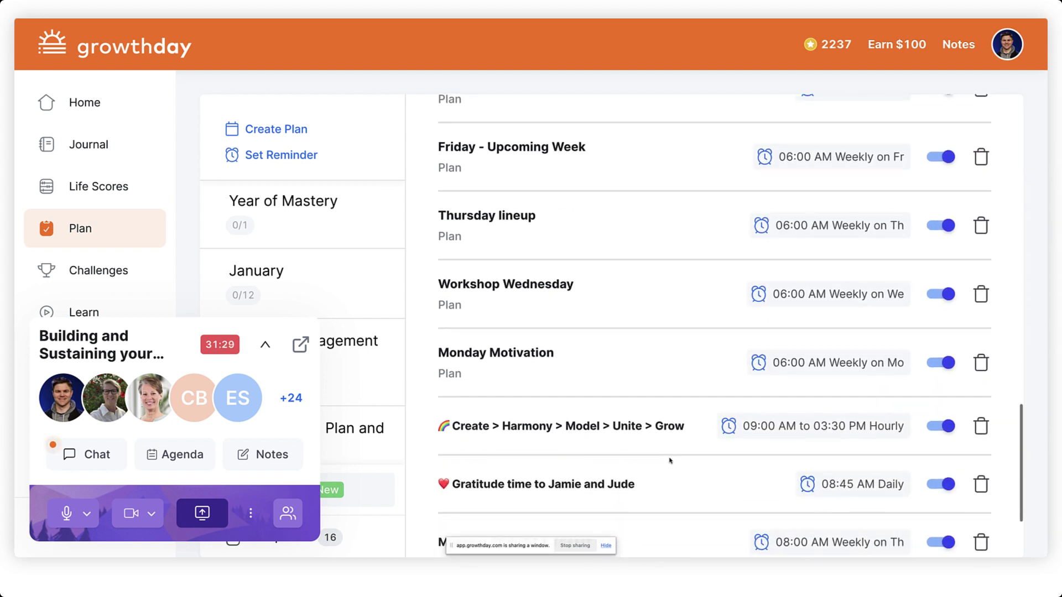
scroll(670, 459, "down", 2)
scroll(671, 459, "up", 2)
scroll(670, 459, "down", 1)
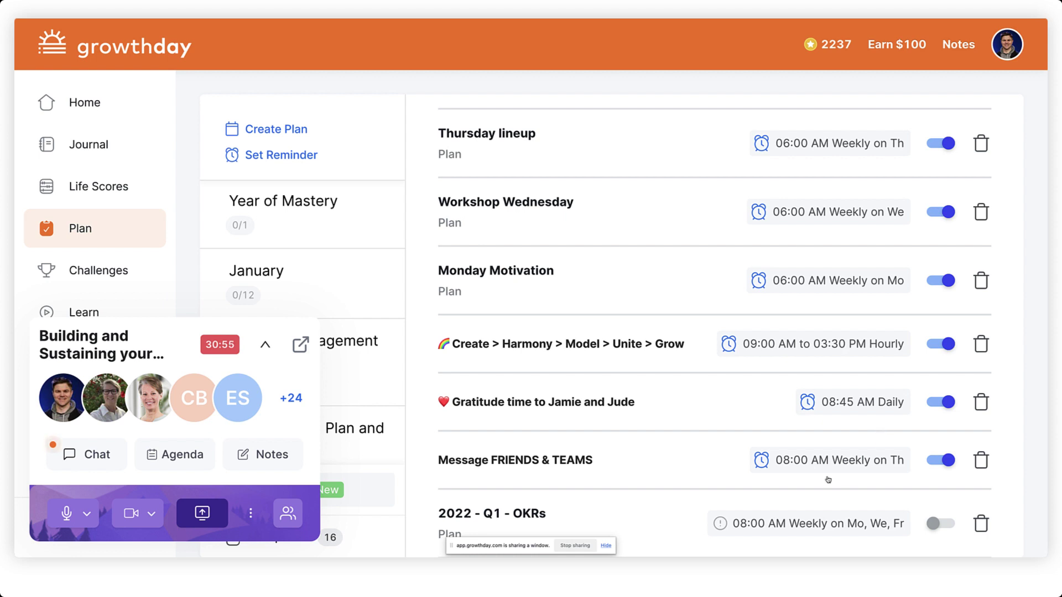
scroll(513, 442, "down", 1)
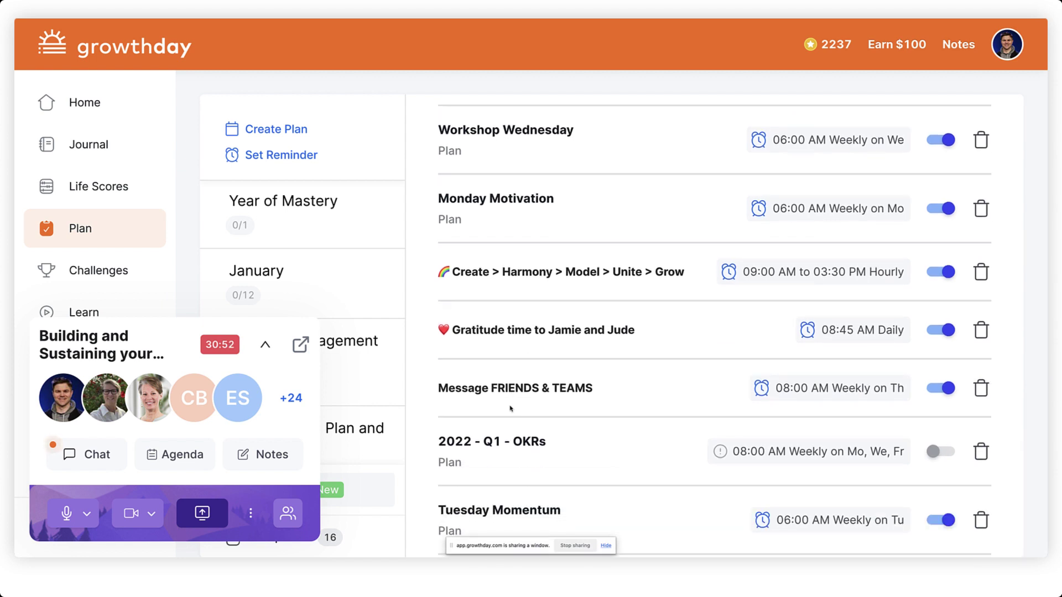
scroll(661, 450, "down", 1)
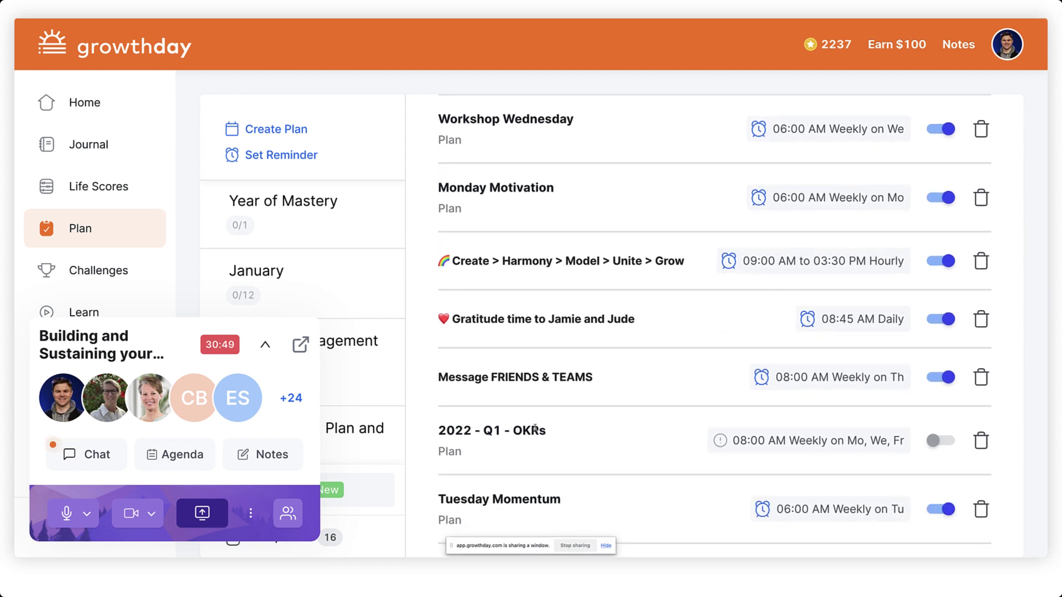
scroll(547, 430, "down", 3)
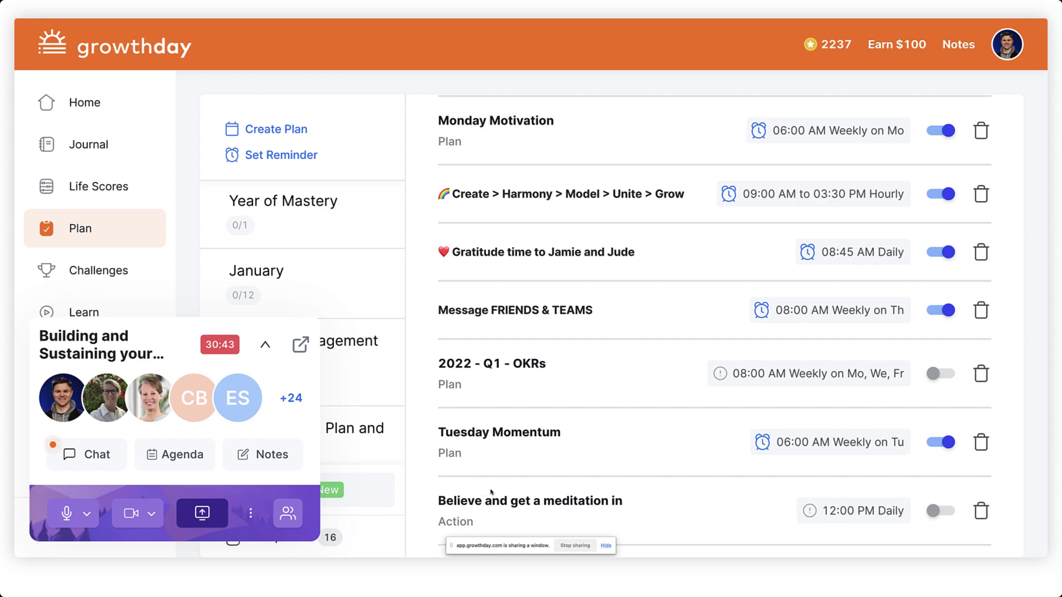
scroll(491, 492, "up", 20)
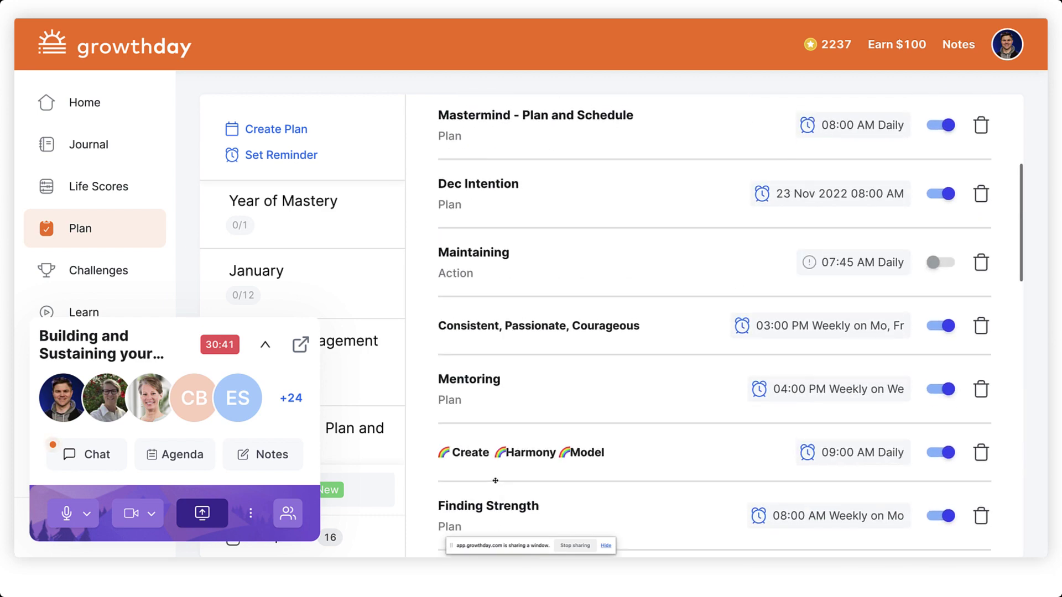
Move the meeting window off the plan list and open its chat to read the latest messages
left_click_drag(153, 338, 850, 344)
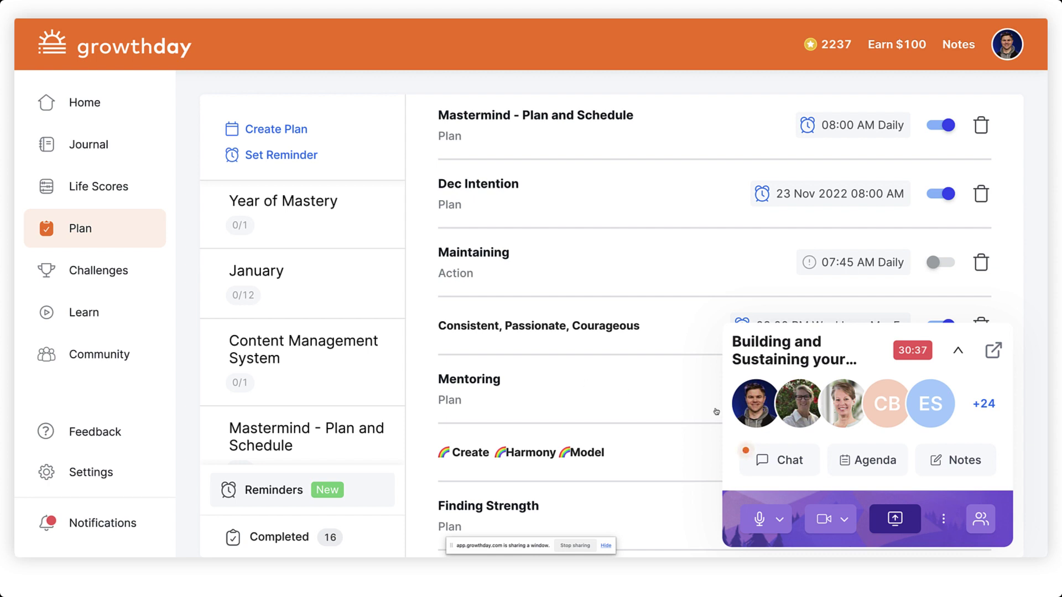
left_click(787, 459)
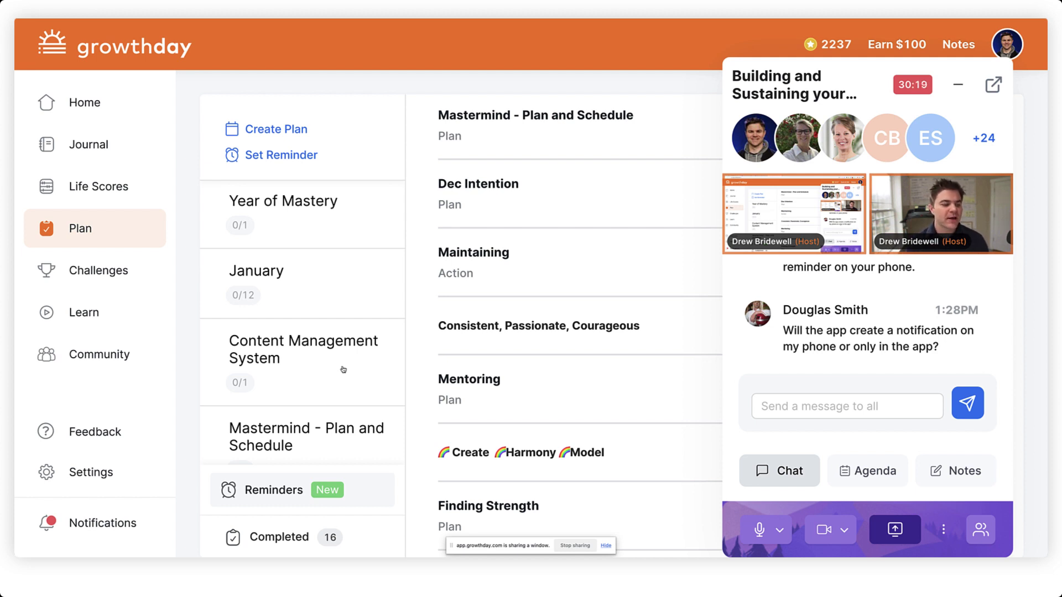
Open the notification preferences in the account settings and move the collapsed meeting window clear of them
left_click(129, 476)
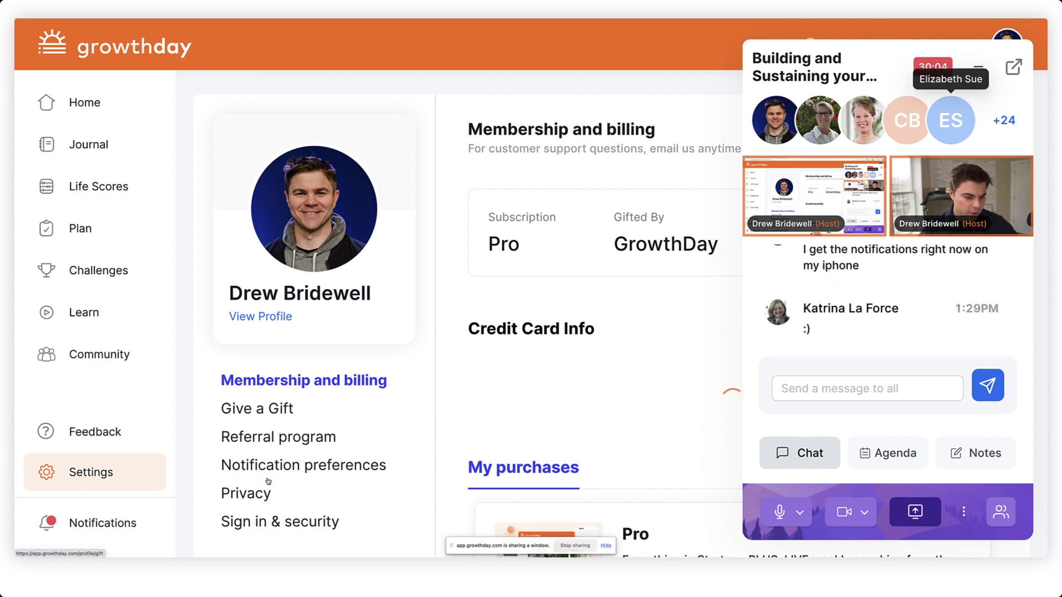
scroll(273, 492, "down", 1)
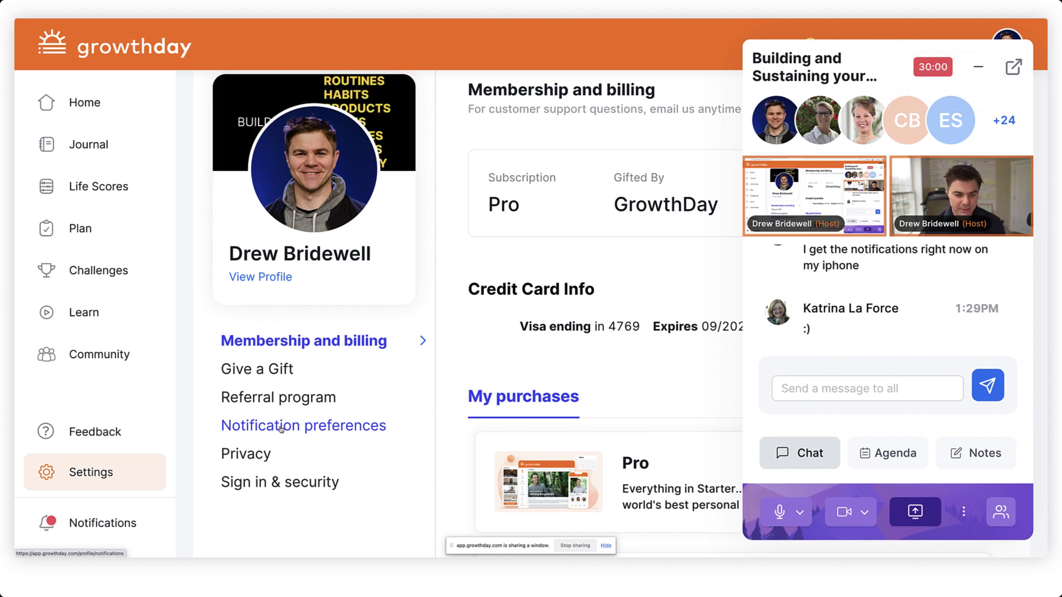
left_click(281, 429)
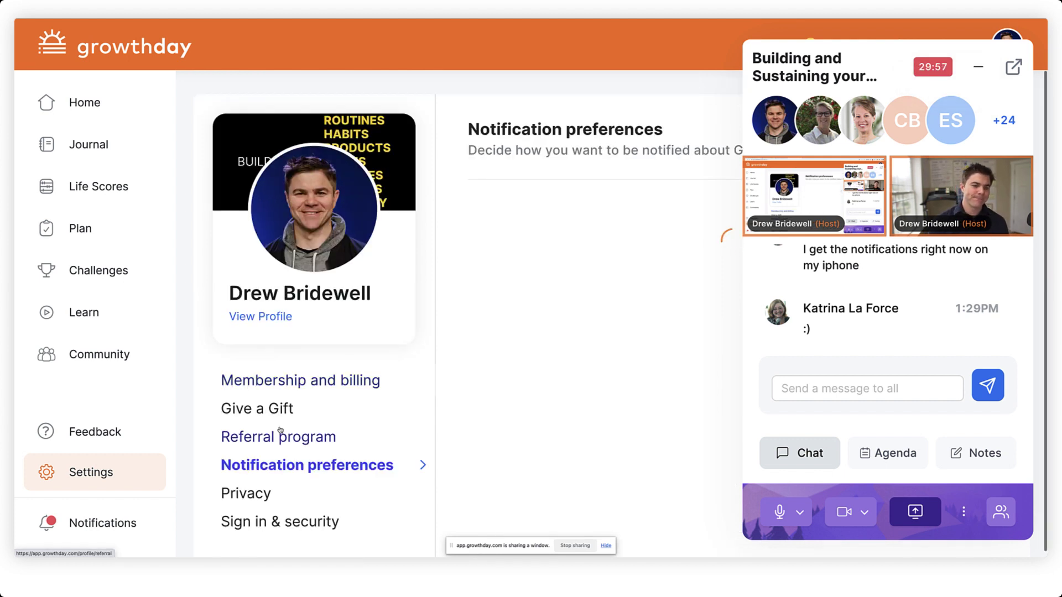
left_click(978, 66)
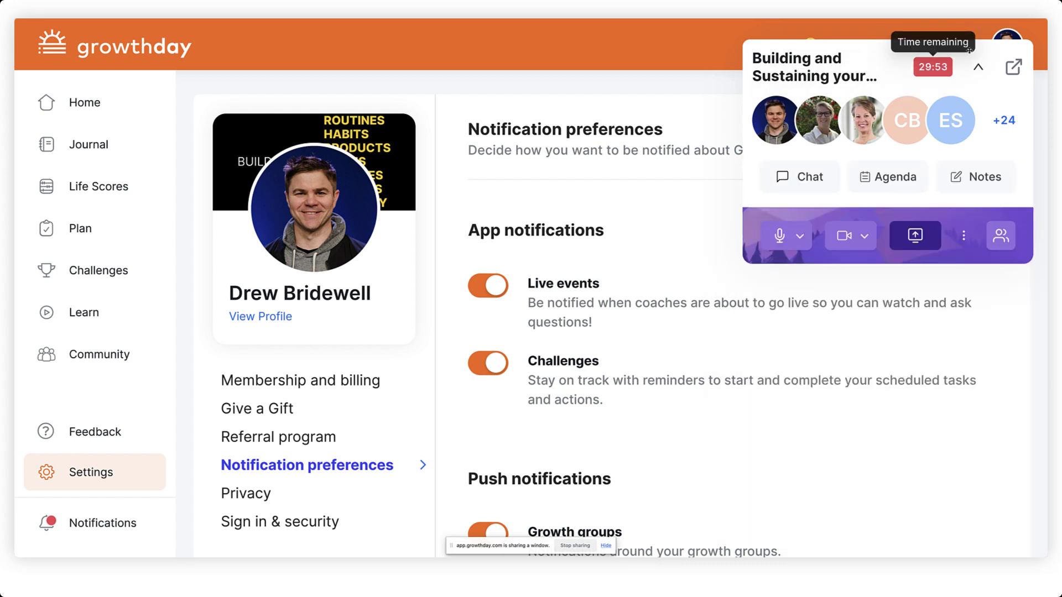
left_click_drag(989, 54, 280, 332)
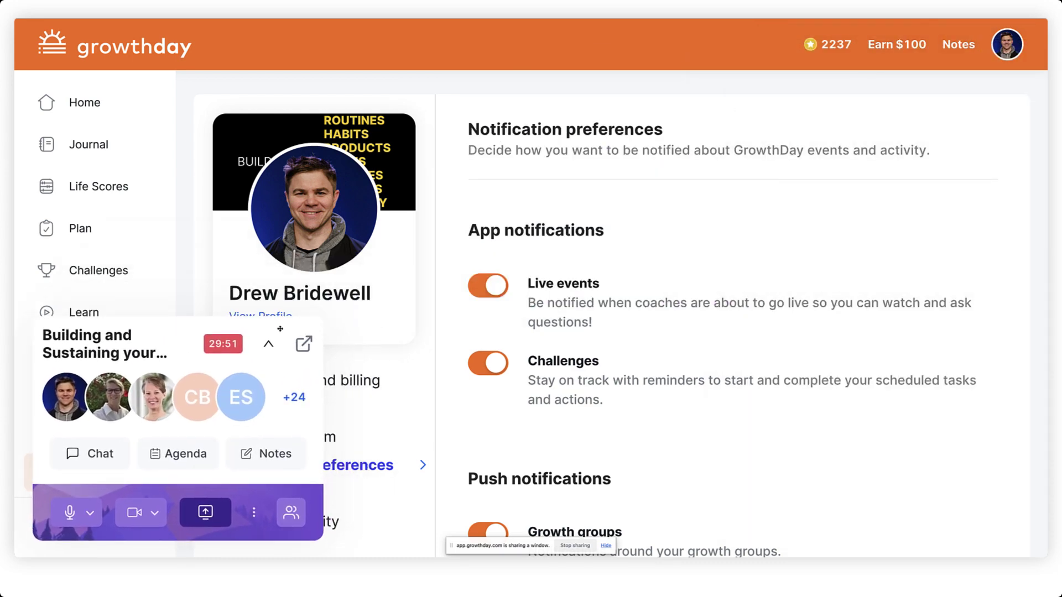
Review the app, push and email notification preferences, and move the meeting window off the settings categories
scroll(686, 315, "down", 2)
scroll(686, 315, "down", 4)
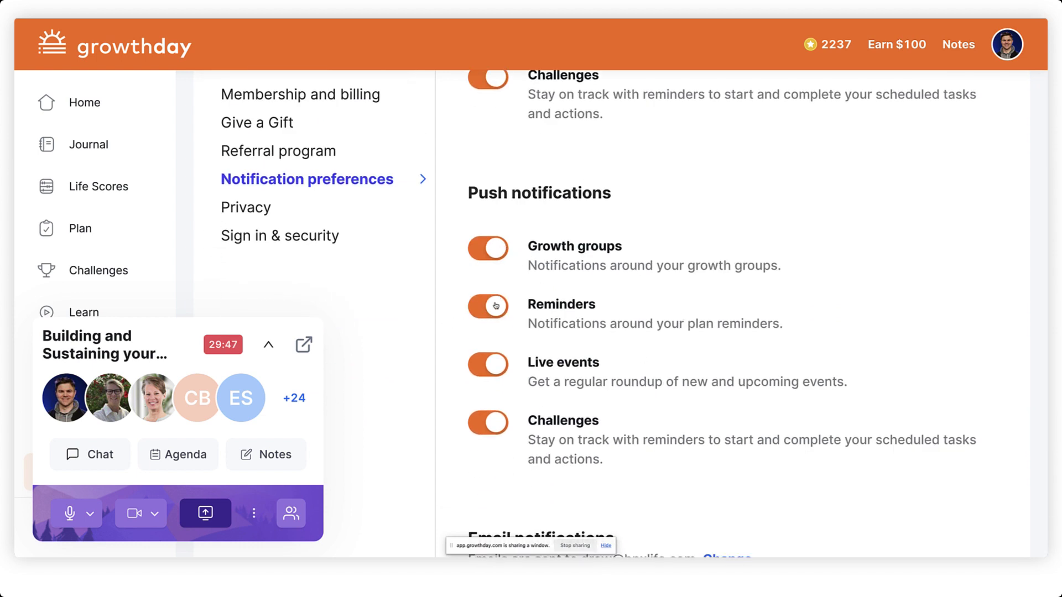
scroll(592, 339, "down", 4)
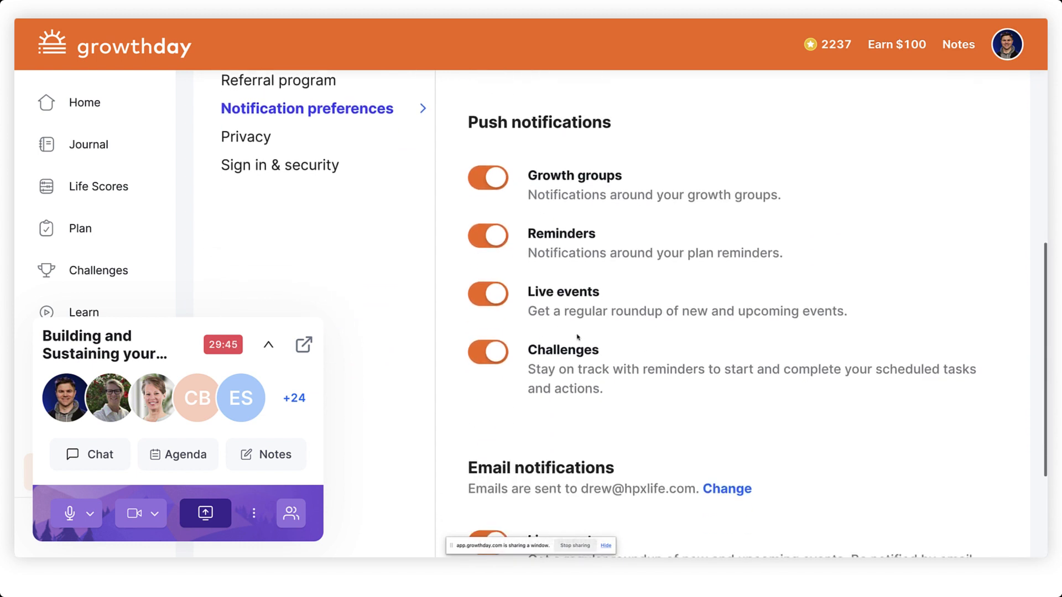
scroll(556, 431, "up", 3)
scroll(533, 447, "down", 3)
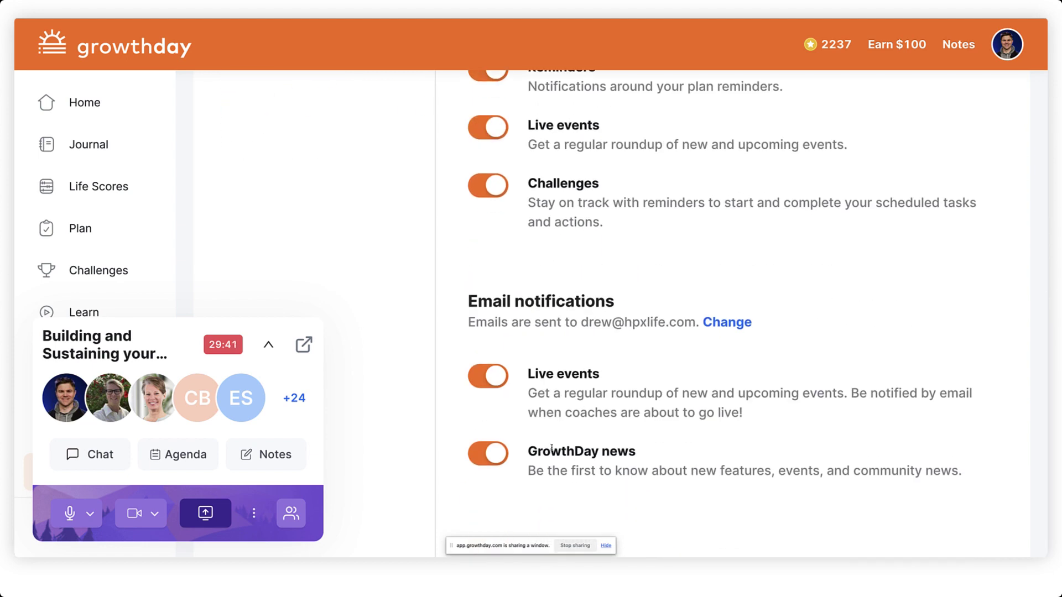
scroll(498, 429, "up", 8)
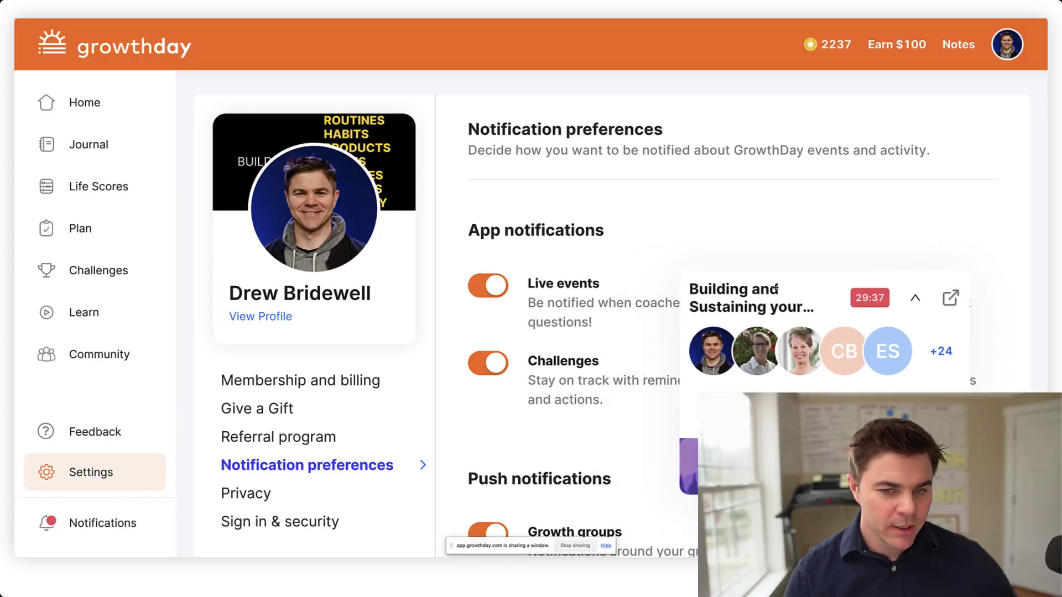
left_click_drag(772, 290, 810, 331)
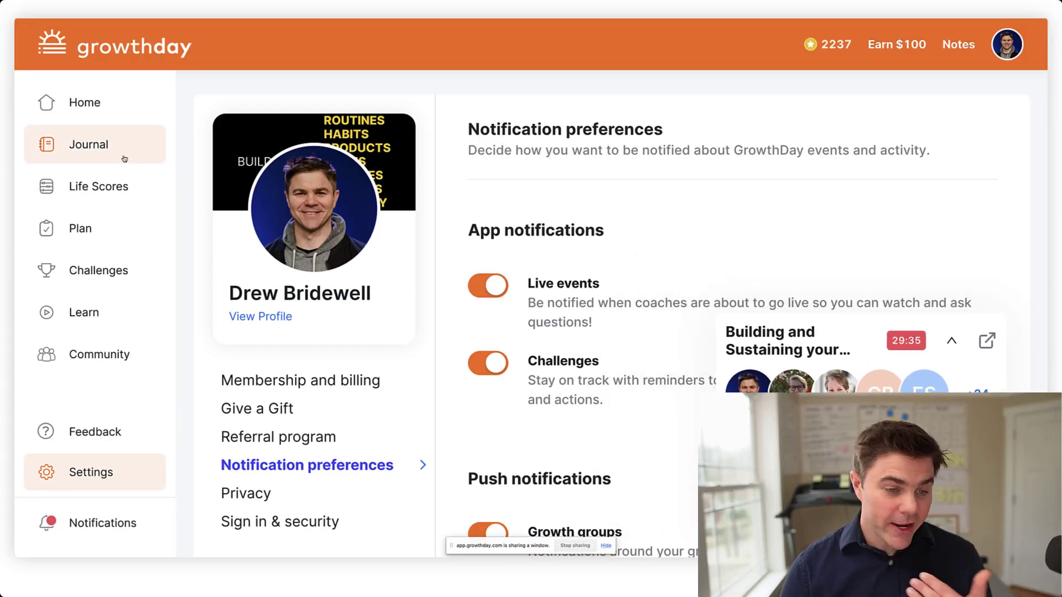
Open the plans page, bring up the new plan form and close it without creating a plan
left_click(112, 239)
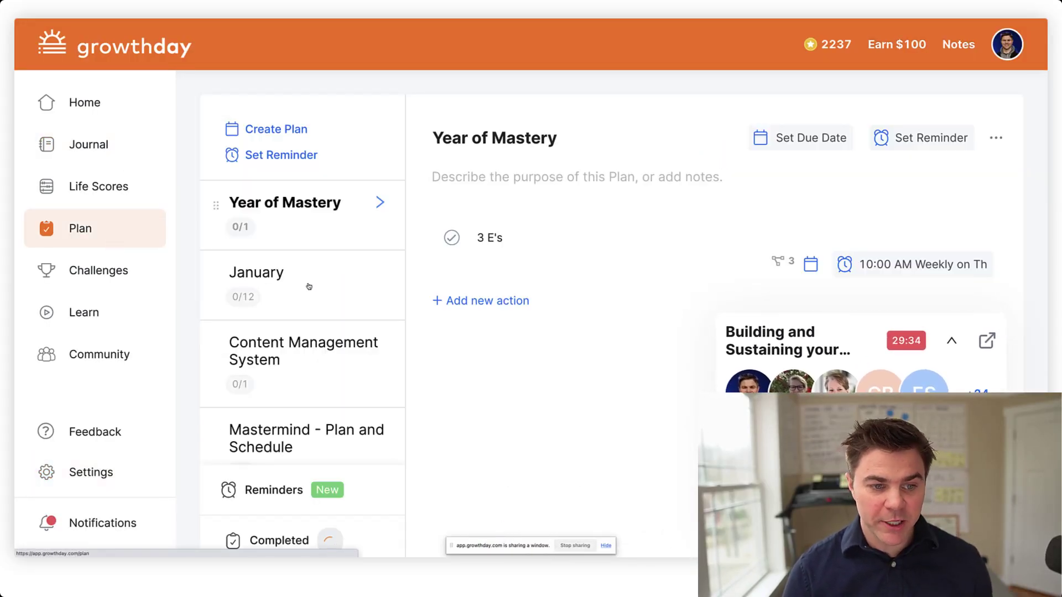
left_click(255, 132)
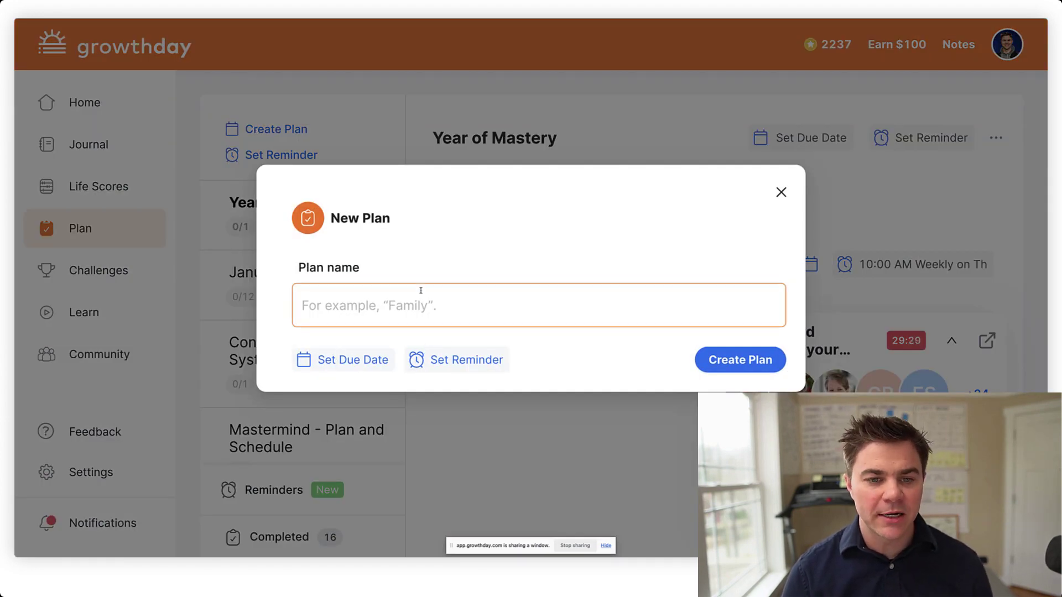
left_click(781, 192)
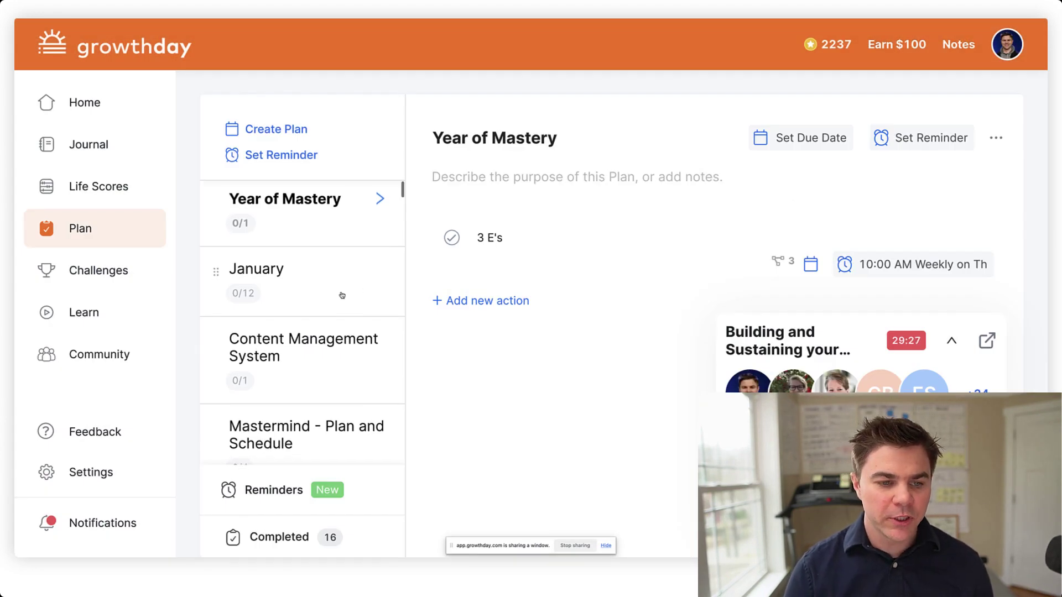
scroll(367, 281, "down", 1)
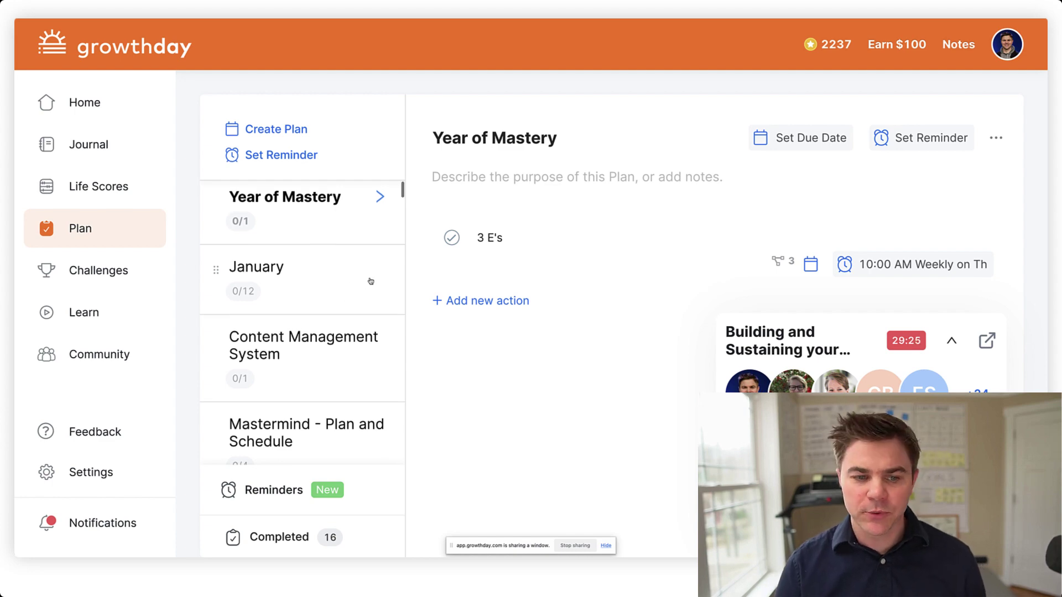
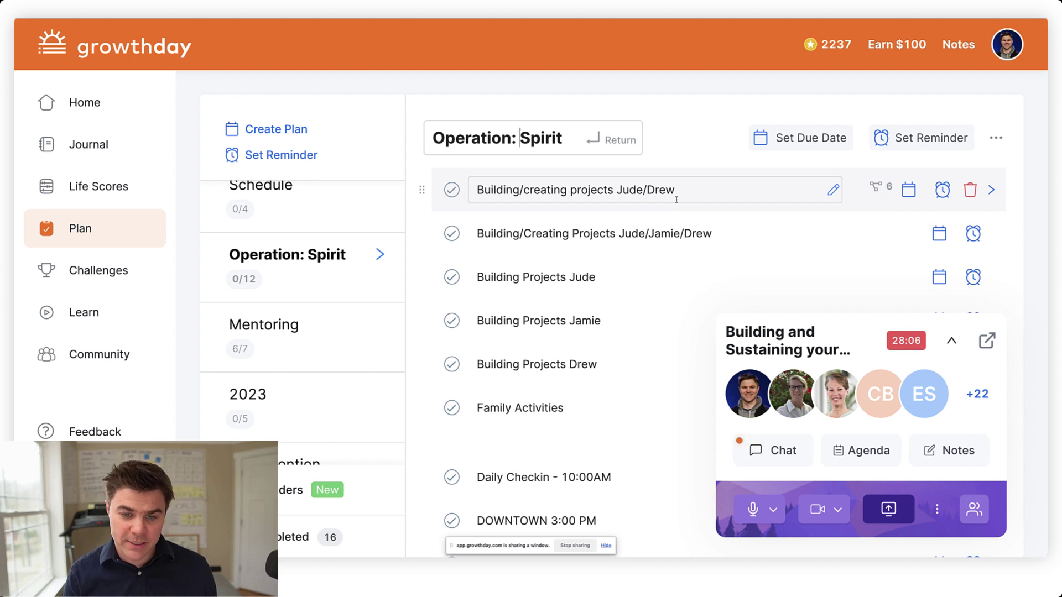
Review the actions of the Operation: Spirit plan through to the end of its list
scroll(558, 299, "down", 1)
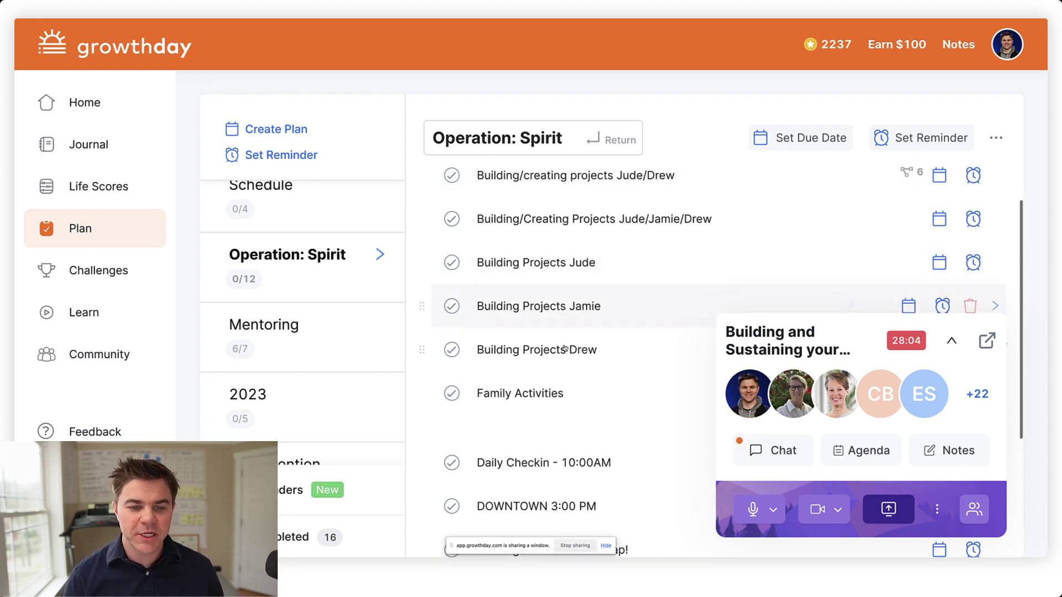
scroll(593, 396, "down", 2)
left_click(596, 402)
scroll(581, 360, "down", 5)
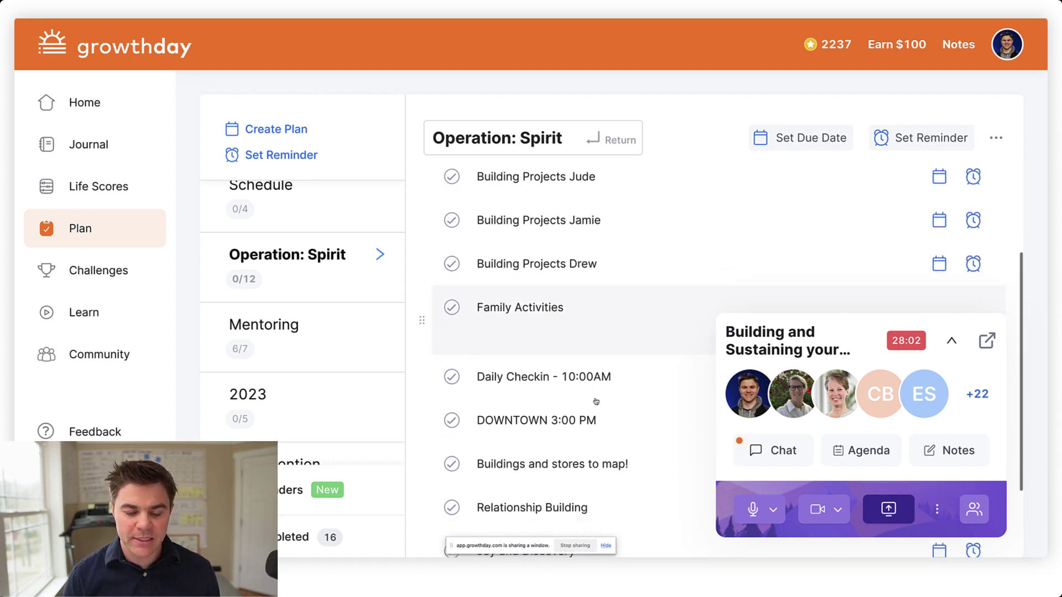
scroll(519, 268, "down", 3)
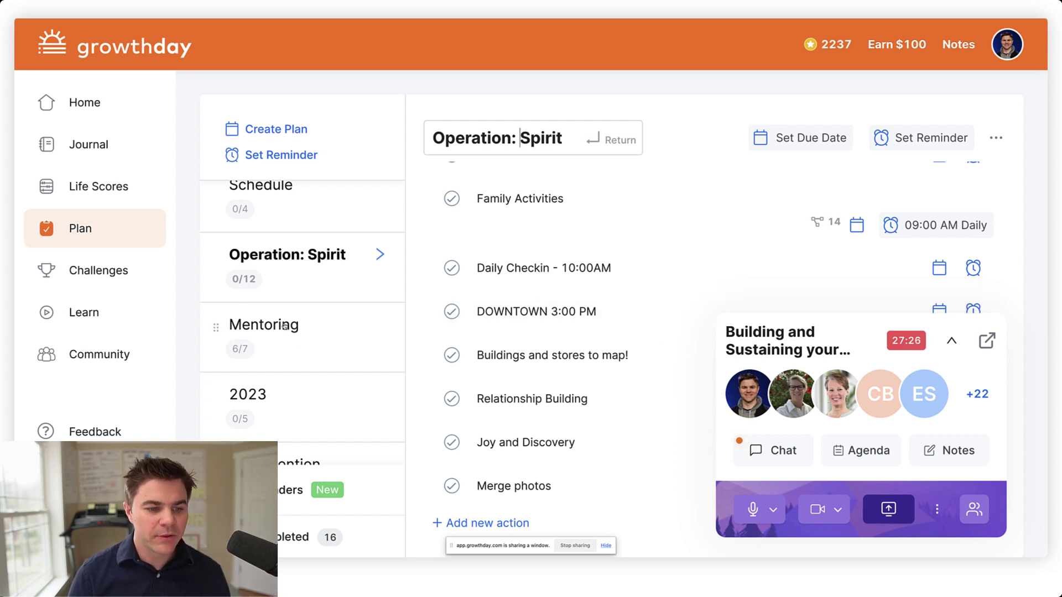
Open the Daily Planner plan from the plan list and move the meeting window off its actions
scroll(281, 359, "down", 2)
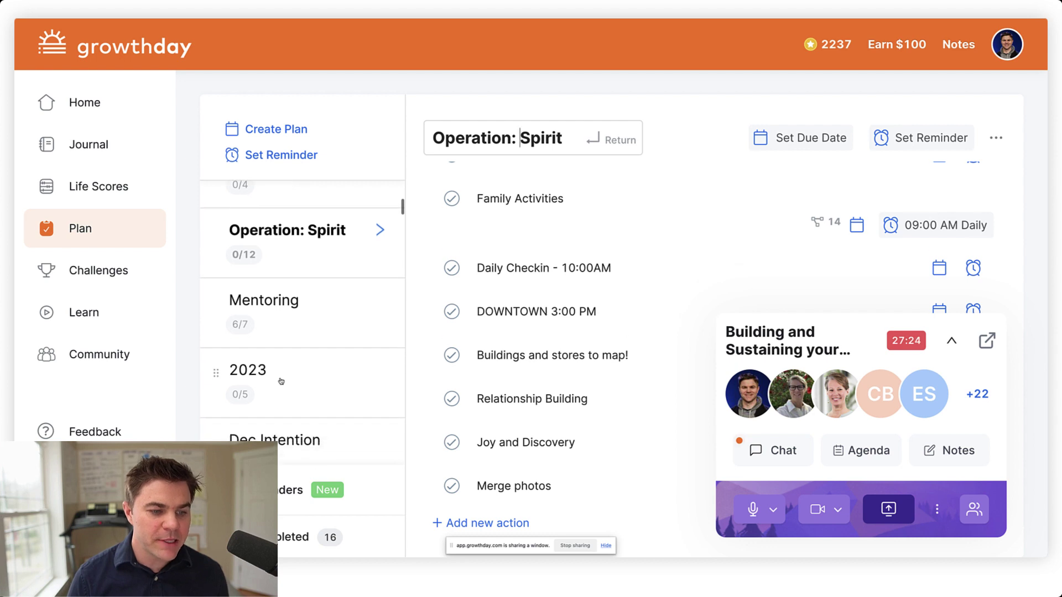
scroll(281, 381, "down", 5)
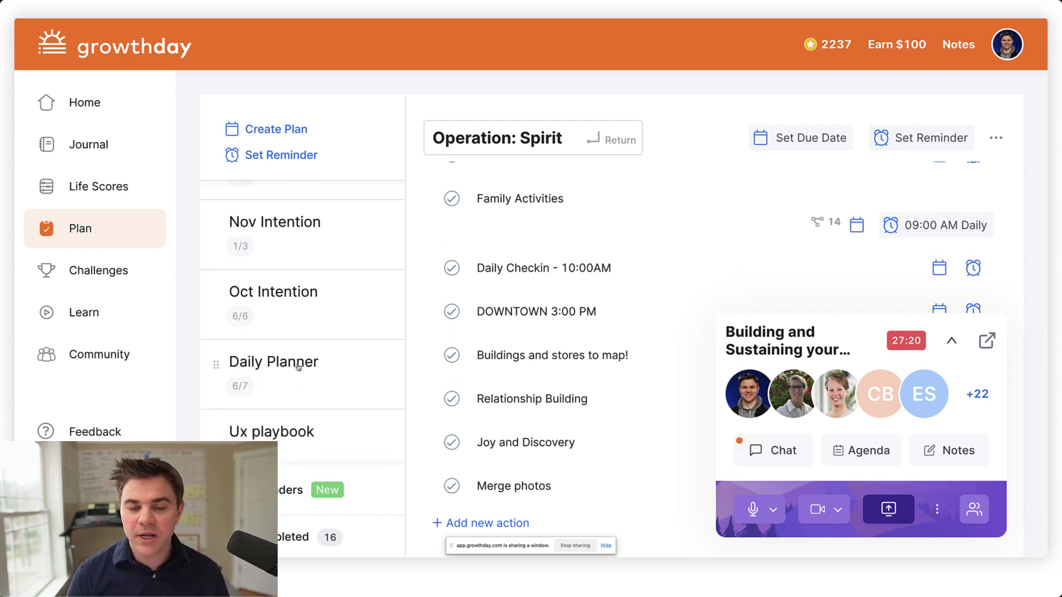
left_click(297, 367)
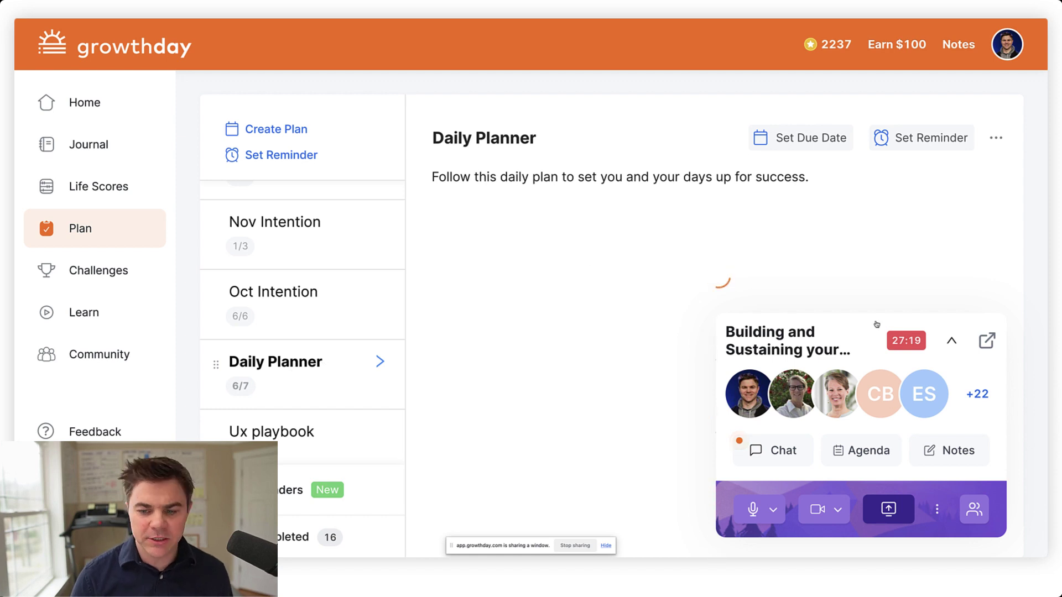
left_click_drag(844, 325, 180, 292)
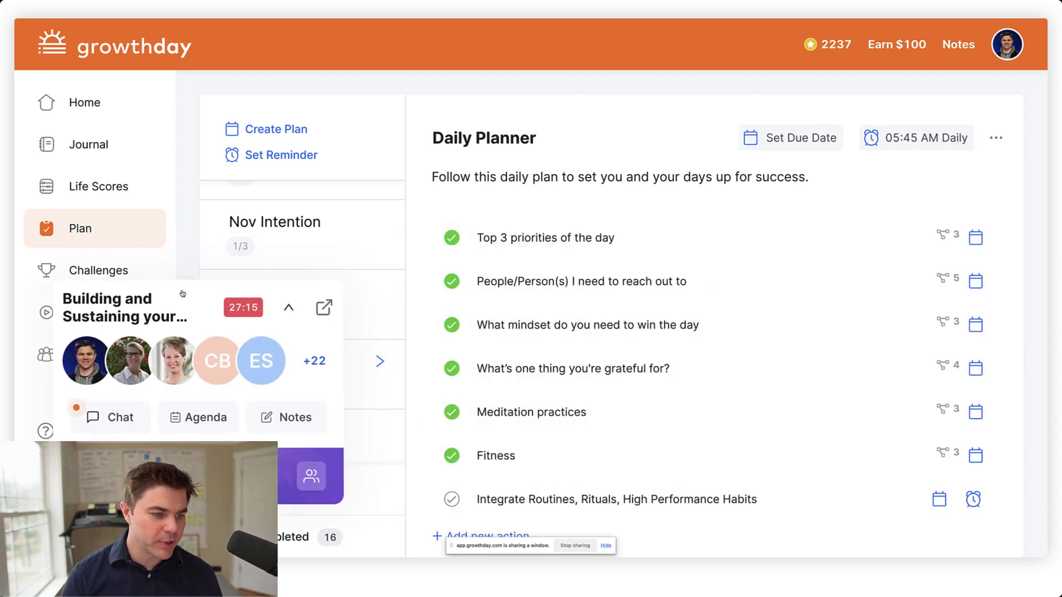
Open the meeting chat and read back through the messages about phone notifications and separate reminders, returning to the newest ones
left_click(121, 416)
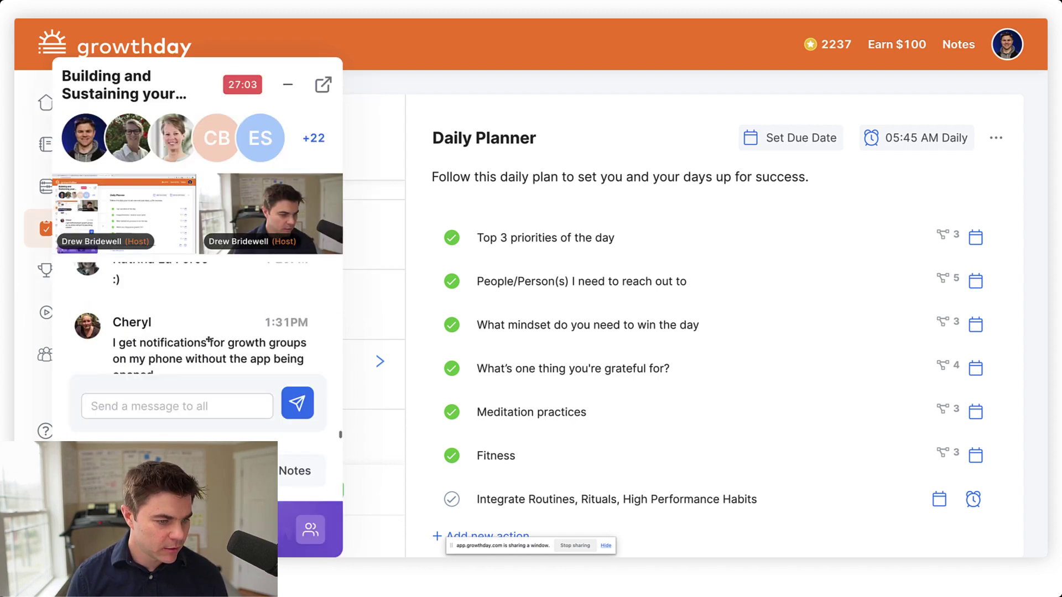
scroll(208, 337, "up", 2)
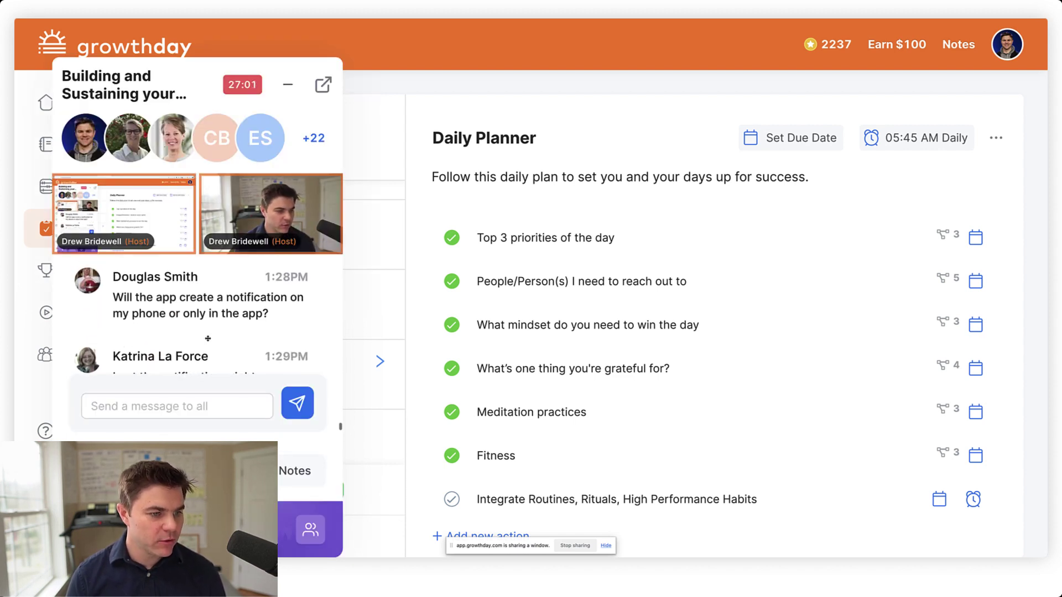
scroll(207, 337, "down", 1)
scroll(207, 337, "down", 1)
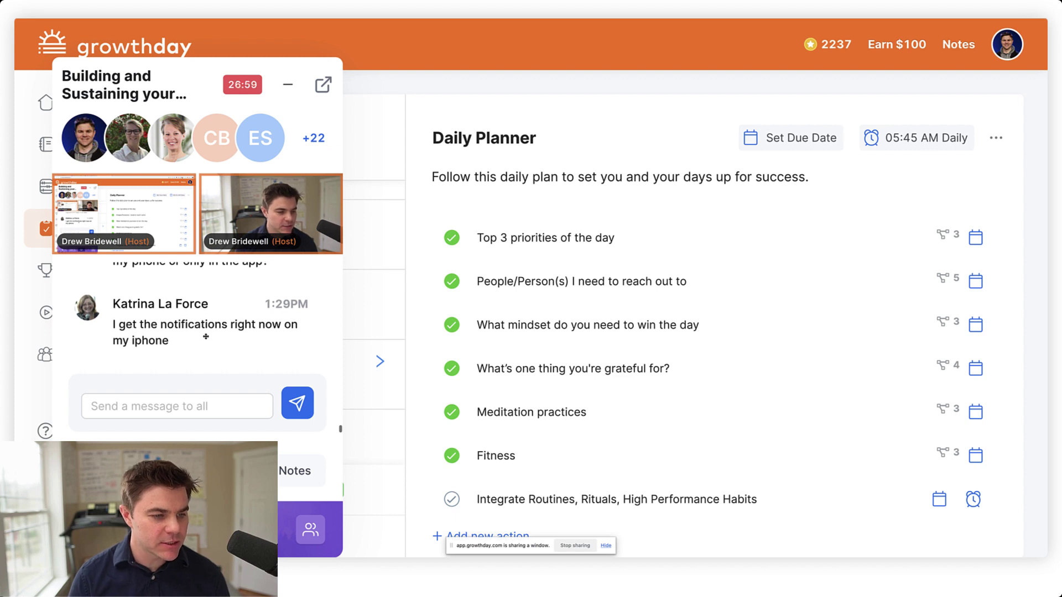
scroll(206, 337, "up", 5)
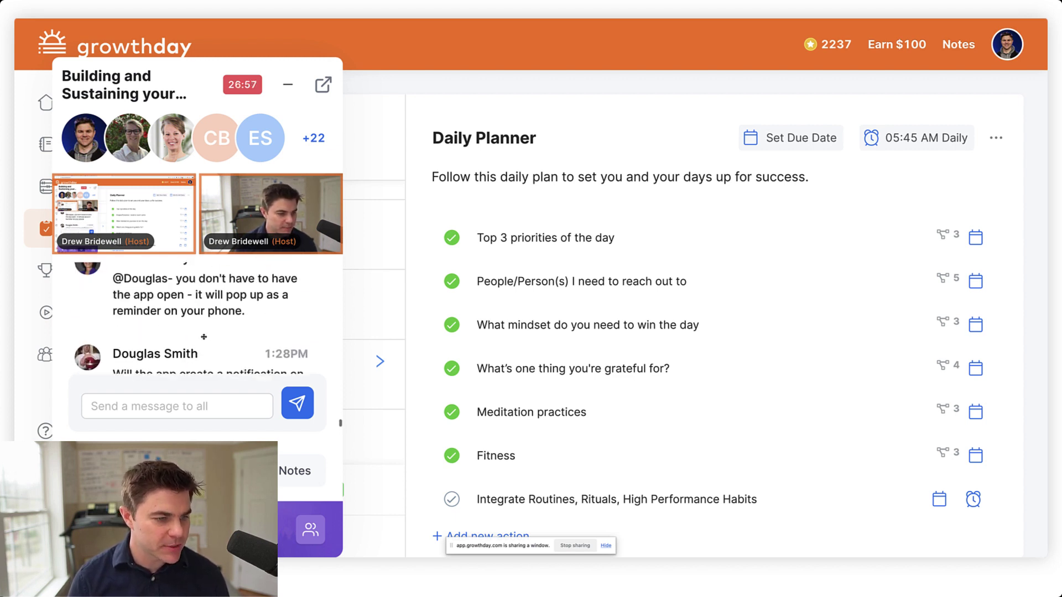
scroll(204, 337, "up", 5)
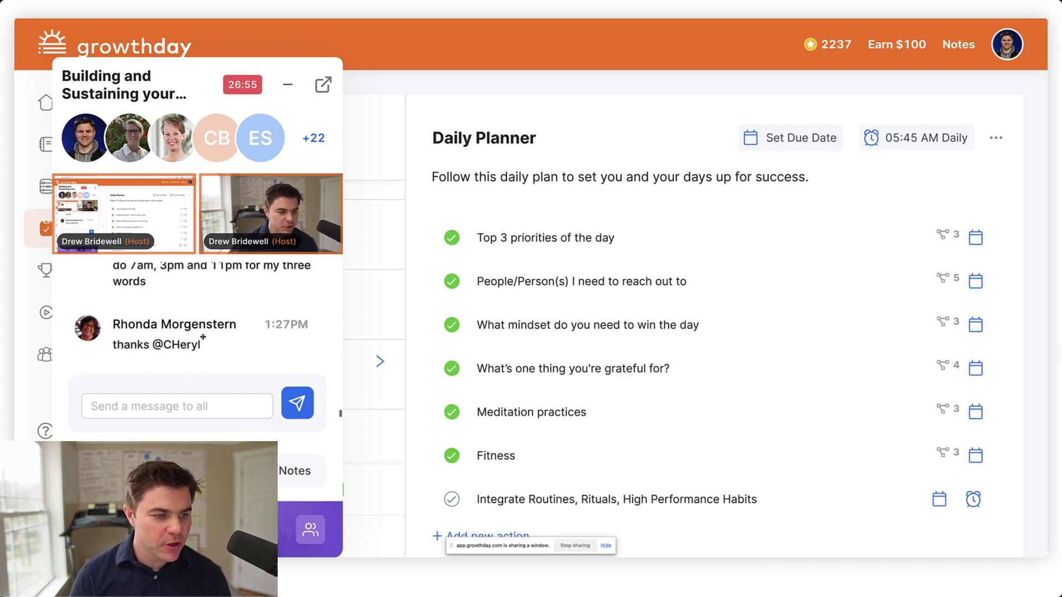
scroll(203, 337, "up", 3)
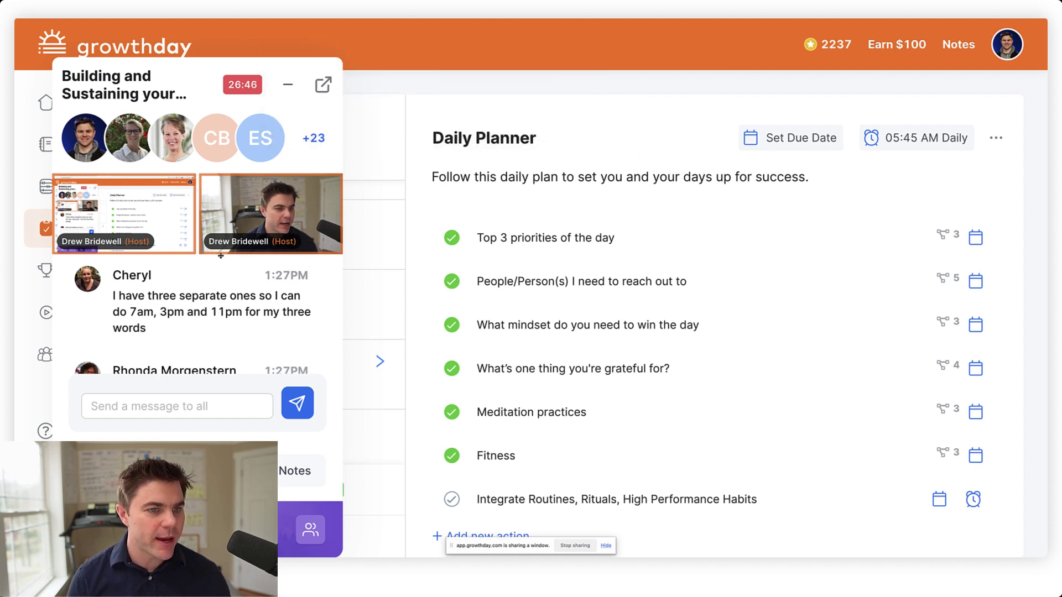
scroll(220, 255, "down", 5)
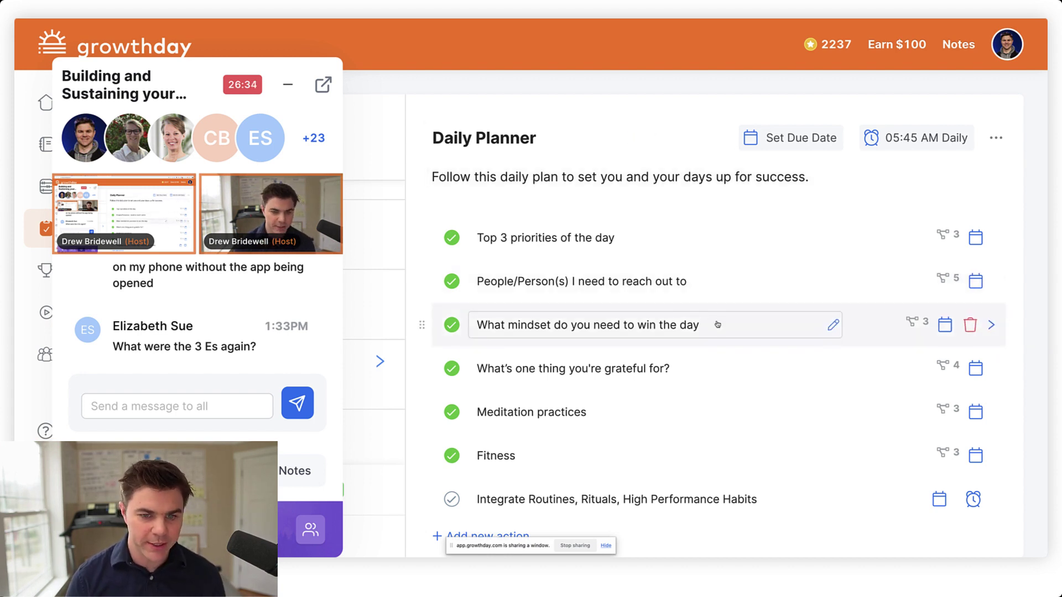
scroll(666, 323, "down", 1)
scroll(663, 327, "up", 1)
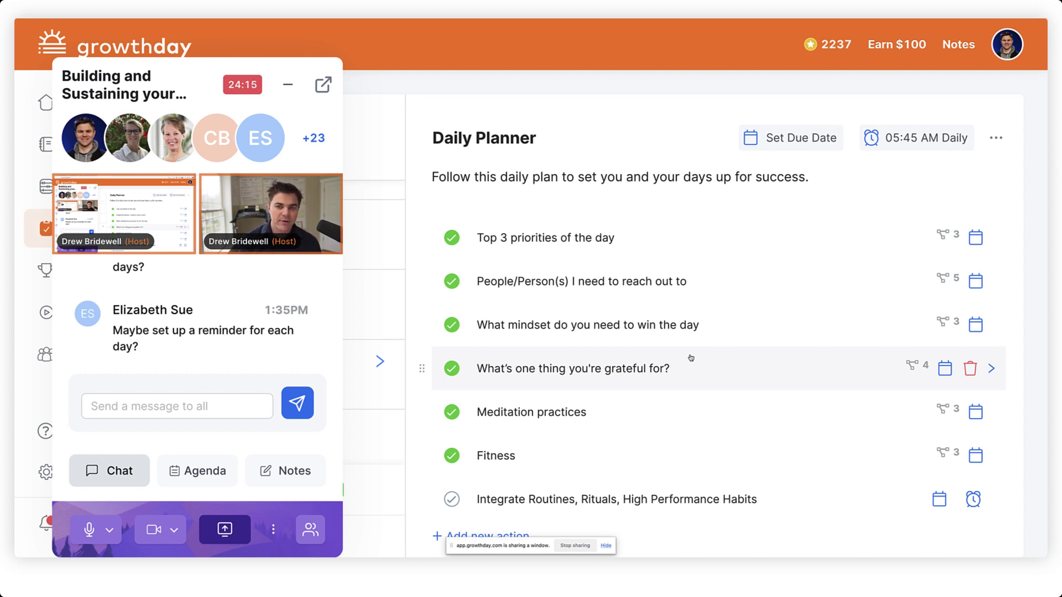
Admit the waiting participant to the meeting and look back through the recent chat messages
scroll(538, 430, "down", 1)
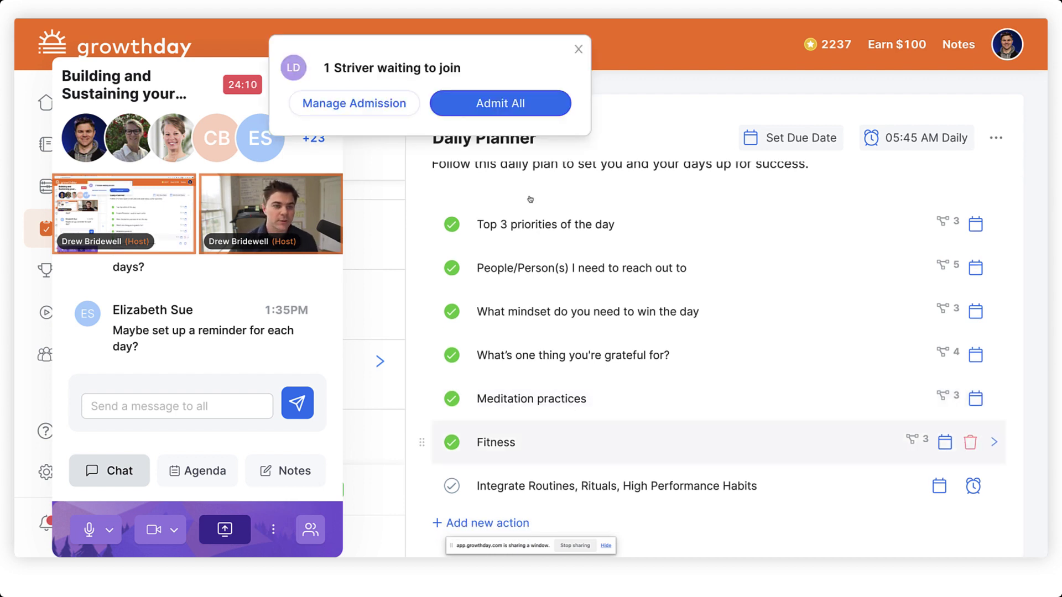
left_click(493, 108)
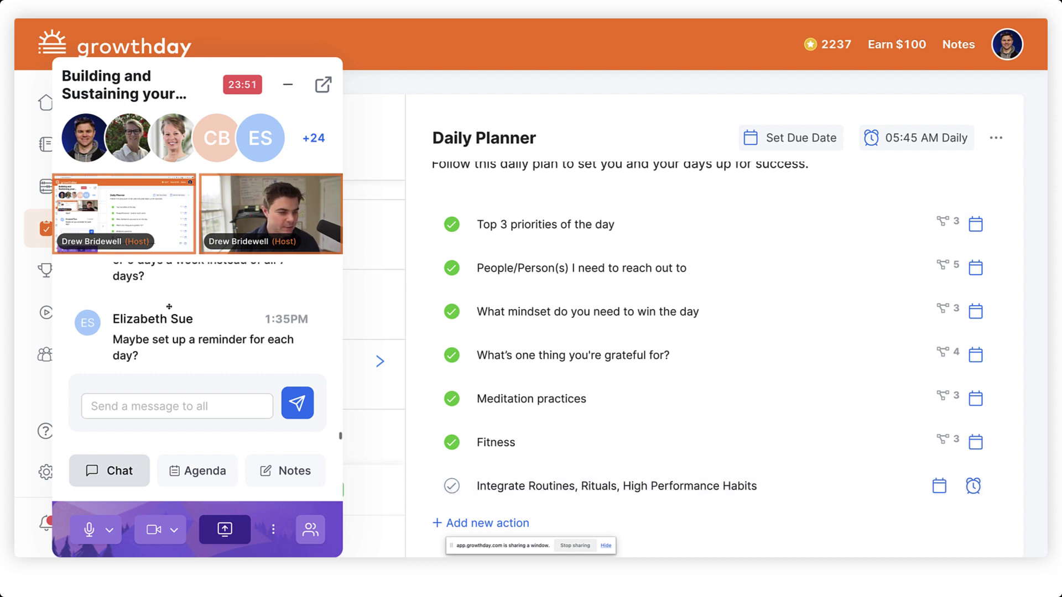
scroll(169, 306, "up", 2)
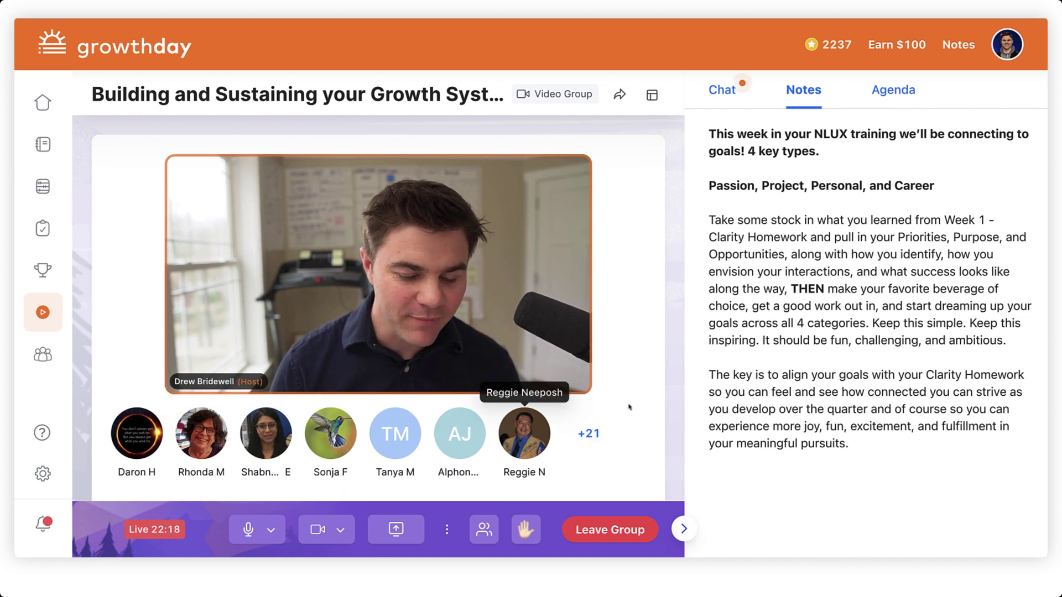
Open the chat in the full meeting view and read the messages about the Three E's and the replies to them
left_click(715, 93)
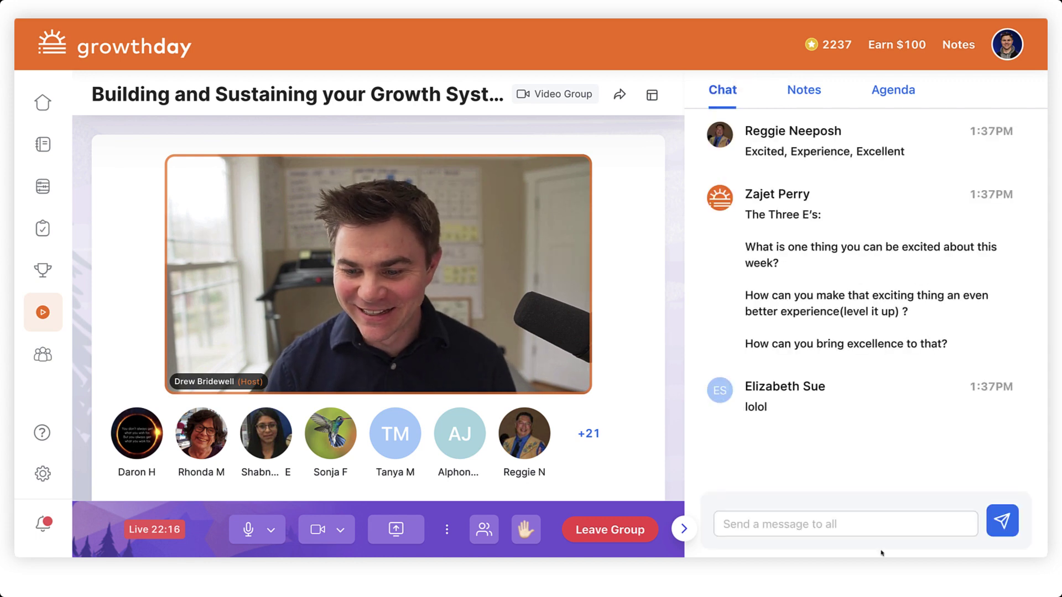
scroll(780, 437, "up", 10)
scroll(784, 416, "down", 10)
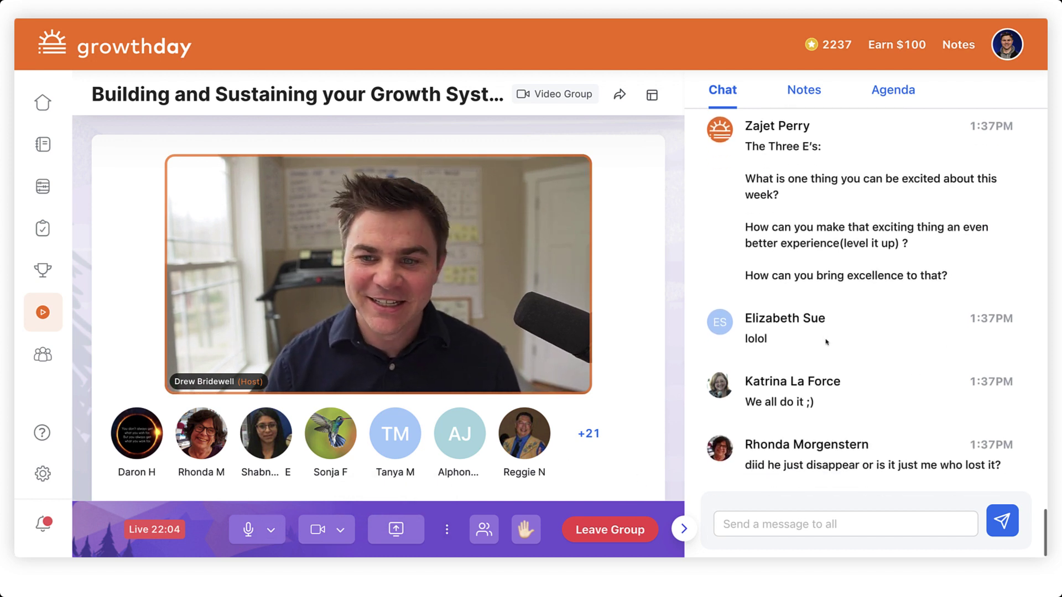
scroll(826, 341, "up", 2)
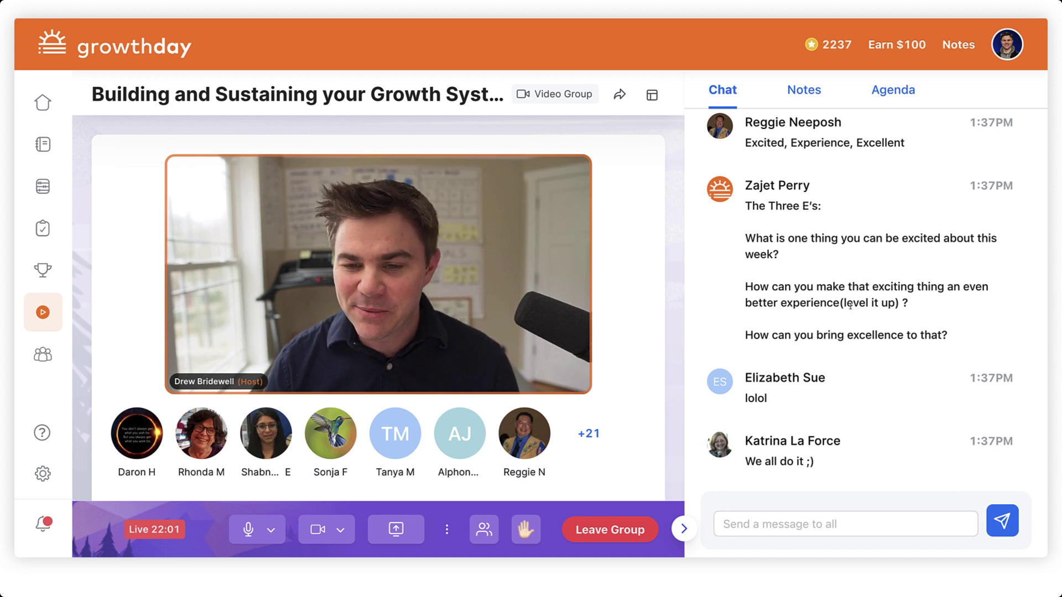
scroll(851, 307, "down", 2)
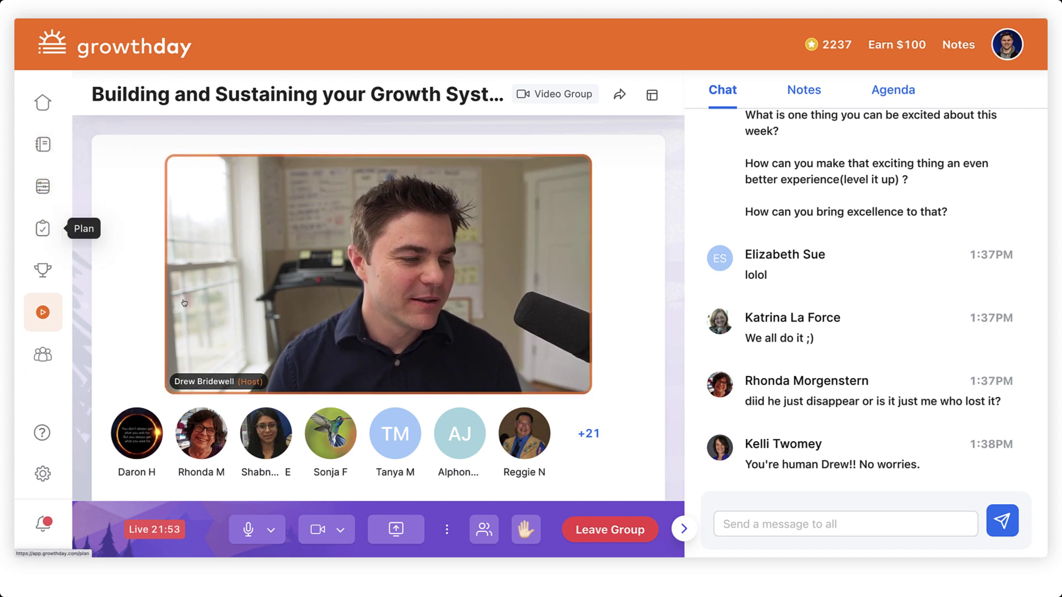
Share the screen with the meeting, return to the plans page and move the meeting window off the plan list
left_click(396, 530)
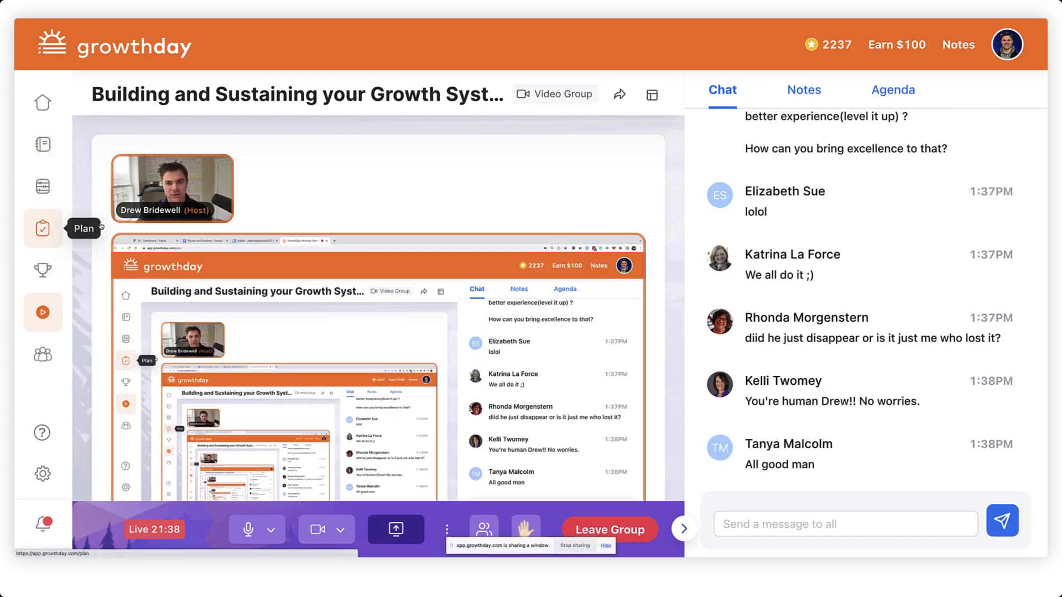
left_click(53, 235)
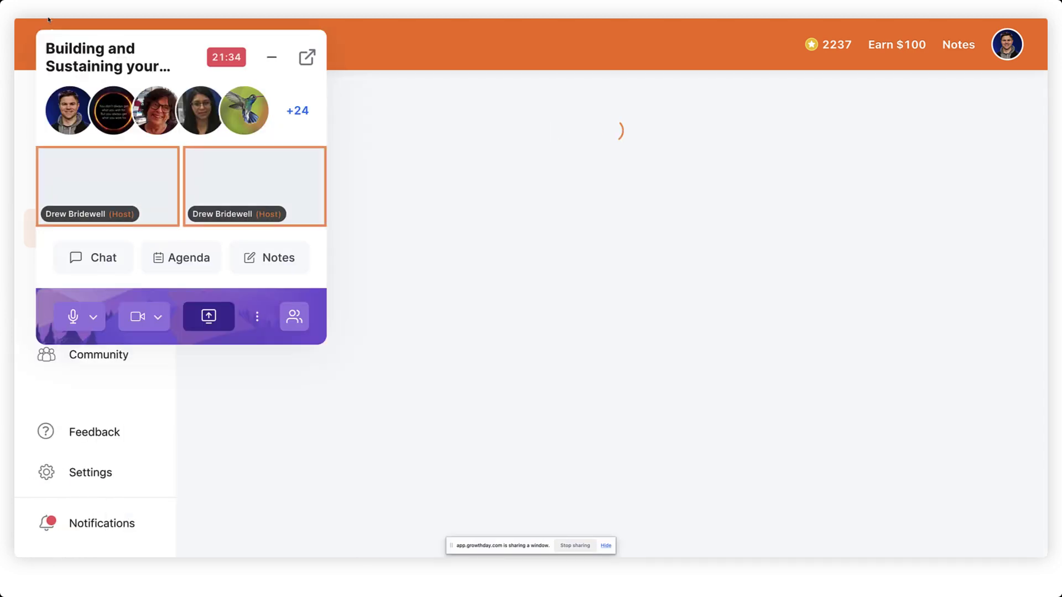
left_click_drag(65, 36, 753, 232)
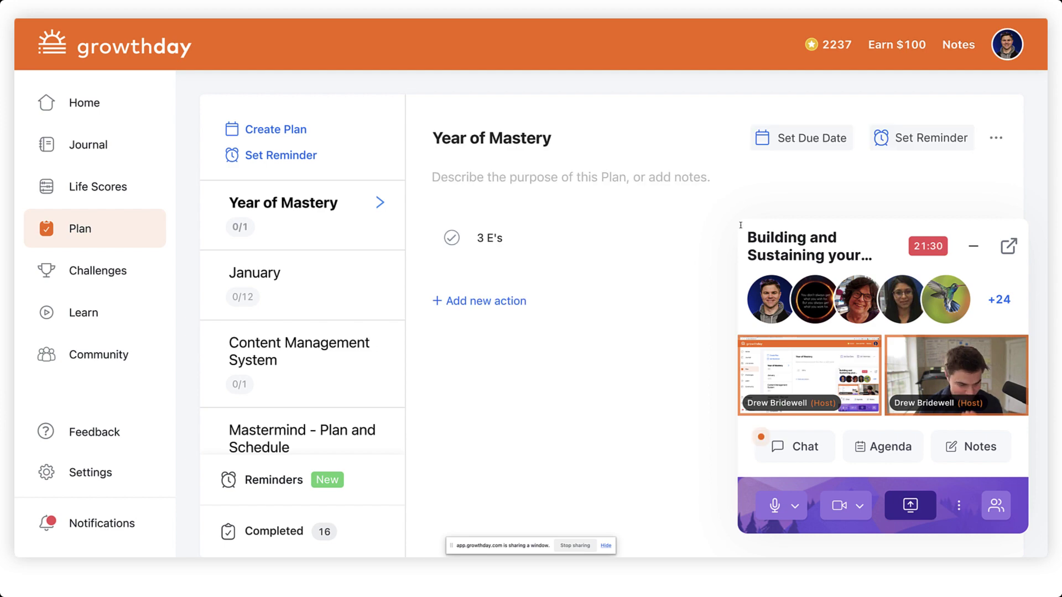
Set up a new reminder with the message "Consistent, Passionate, Courageous", repeating weekly on Monday, Tuesday and Thursday
left_click(279, 160)
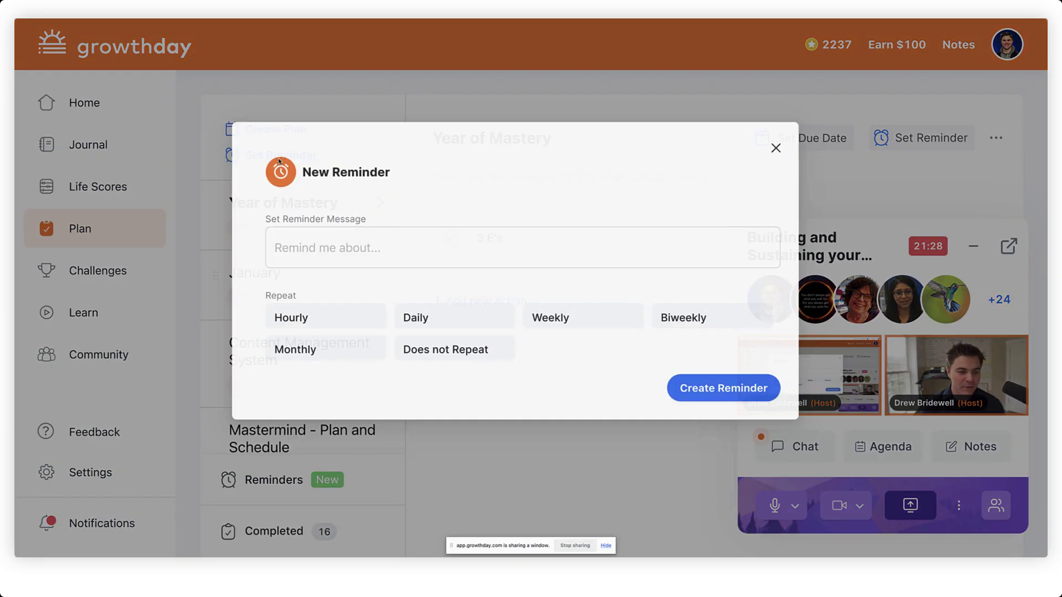
left_click(331, 194)
left_click(332, 241)
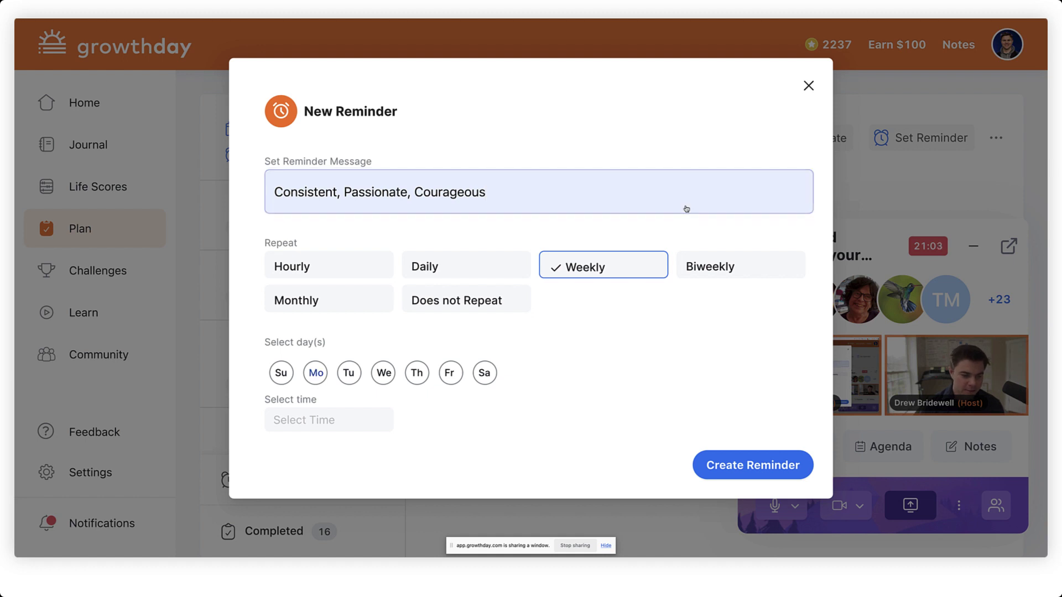
left_click(316, 372)
left_click(350, 374)
left_click(418, 378)
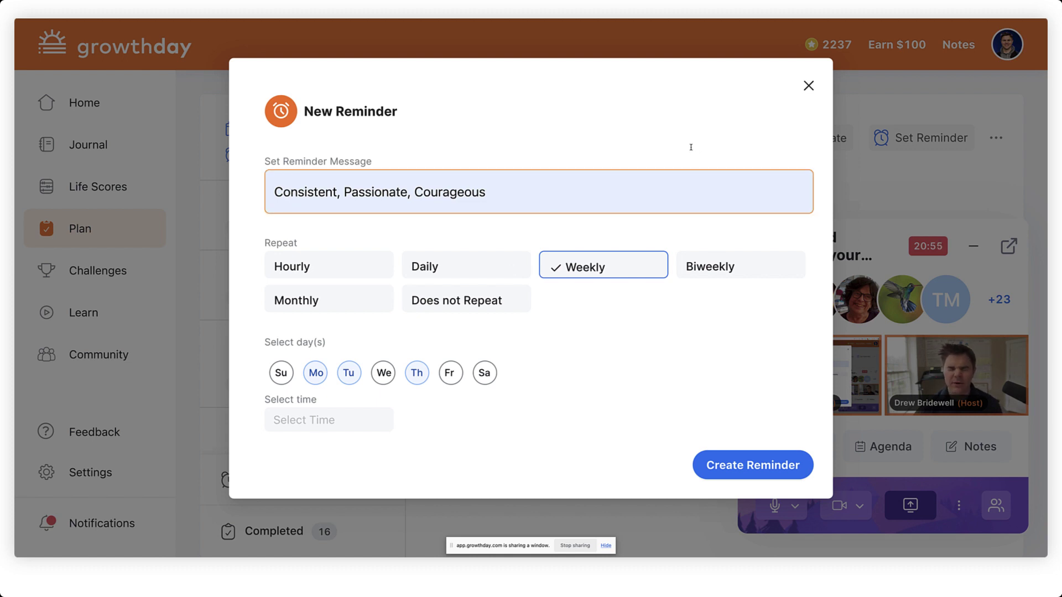
Look through the available times for the new reminder and close the time list without choosing one
left_click(315, 421)
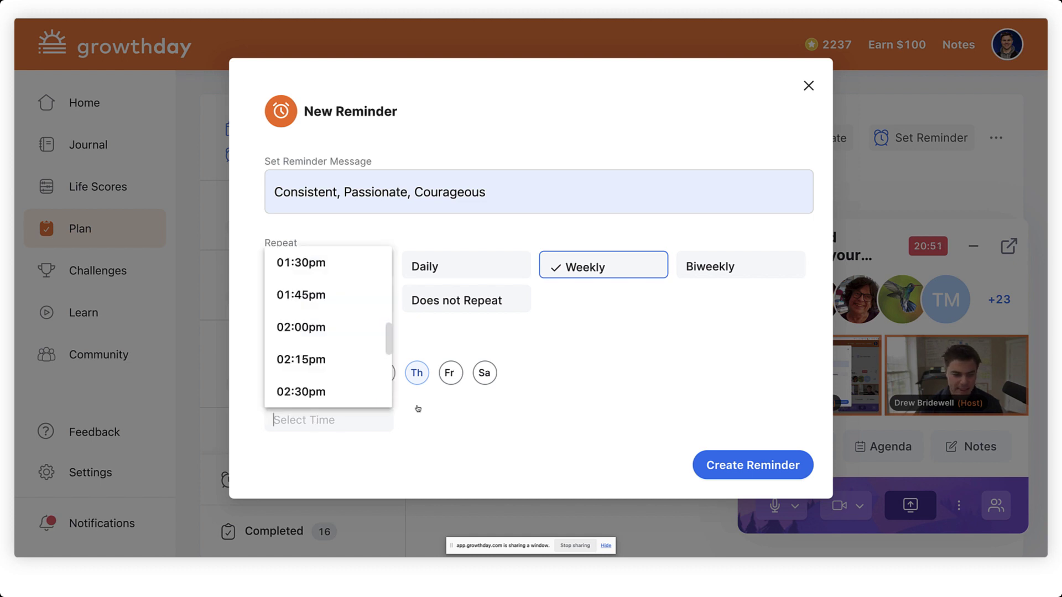
key("Up")
key("Up")
key("Up")
key("Up")
left_click(486, 455)
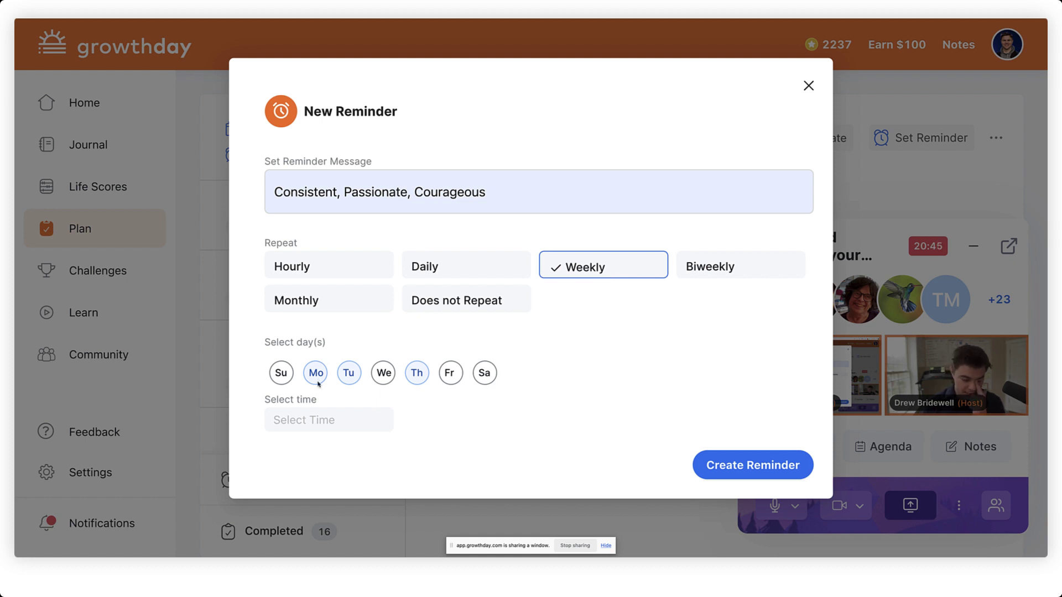
Close the new reminder without creating it and read the latest messages in the meeting chat
key("Escape")
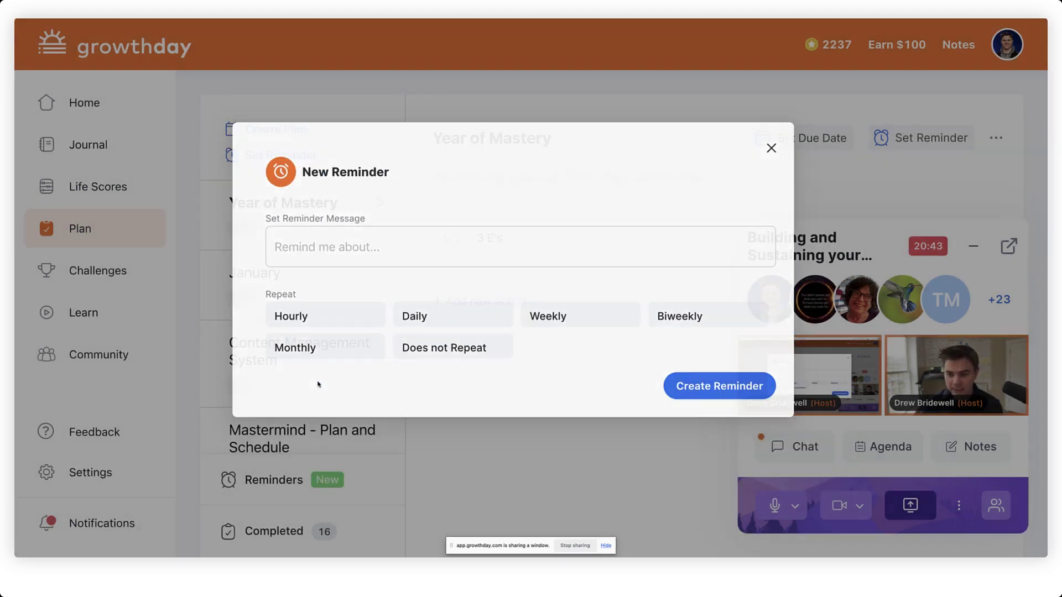
left_click(797, 446)
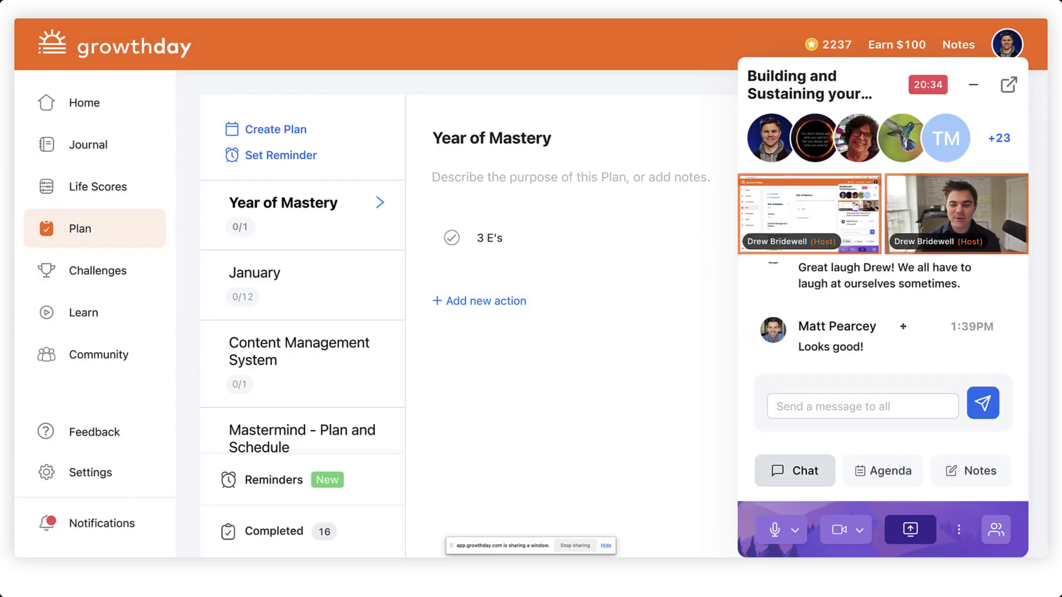
scroll(893, 310, "up", 1)
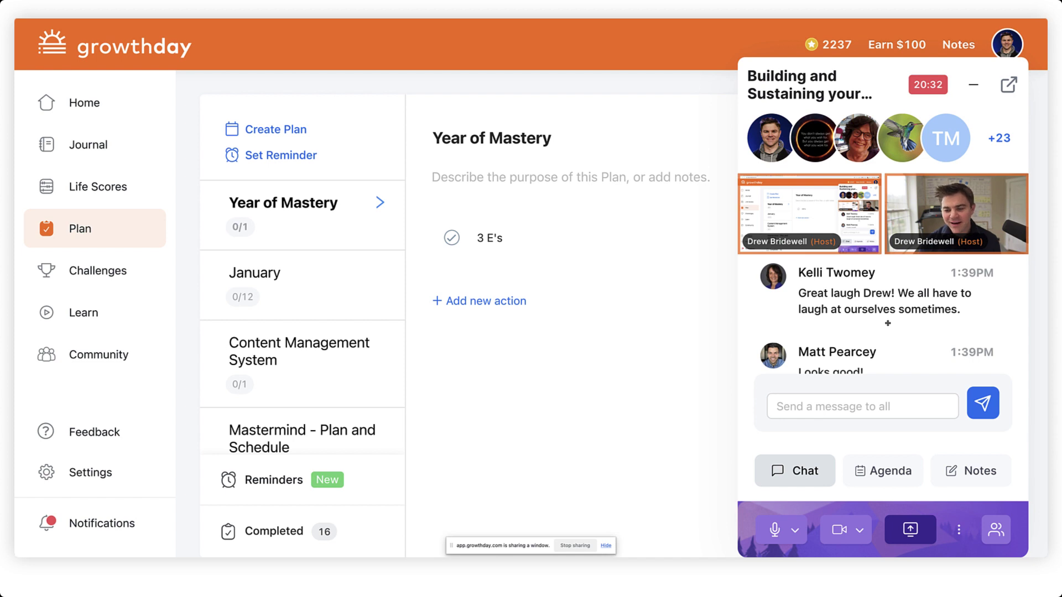
scroll(880, 319, "down", 1)
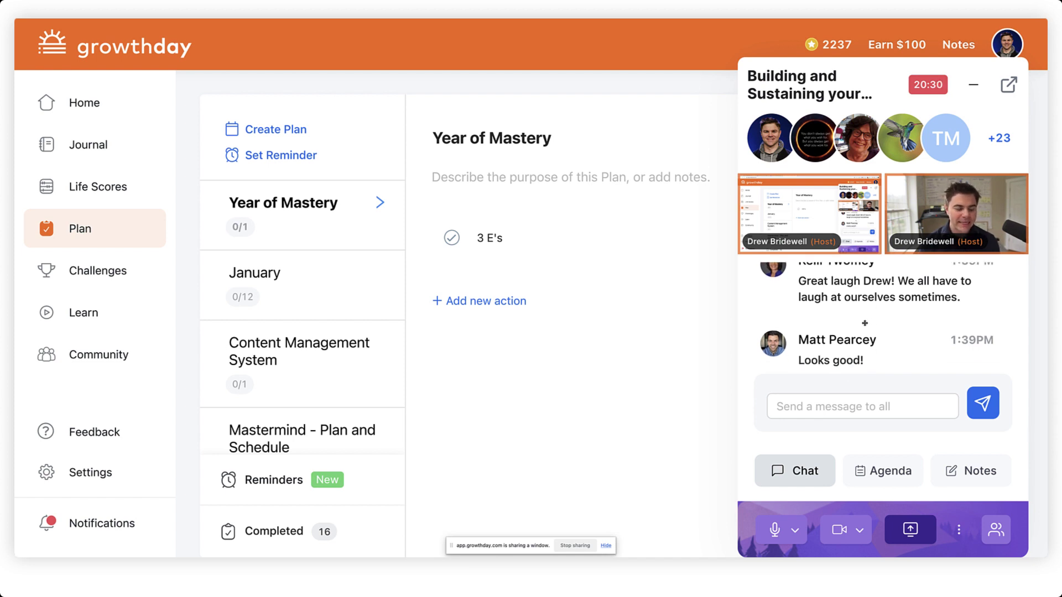
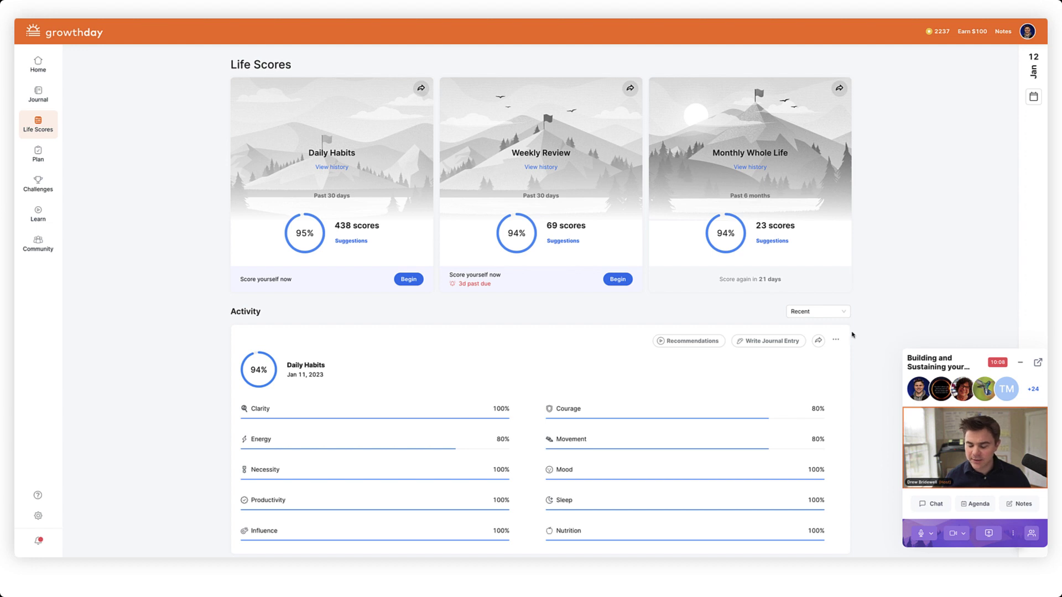
Open the meeting chat beside the Life Scores page and look over the Daily Habits, Weekly Review and Monthly Whole Life cards
left_click(933, 505)
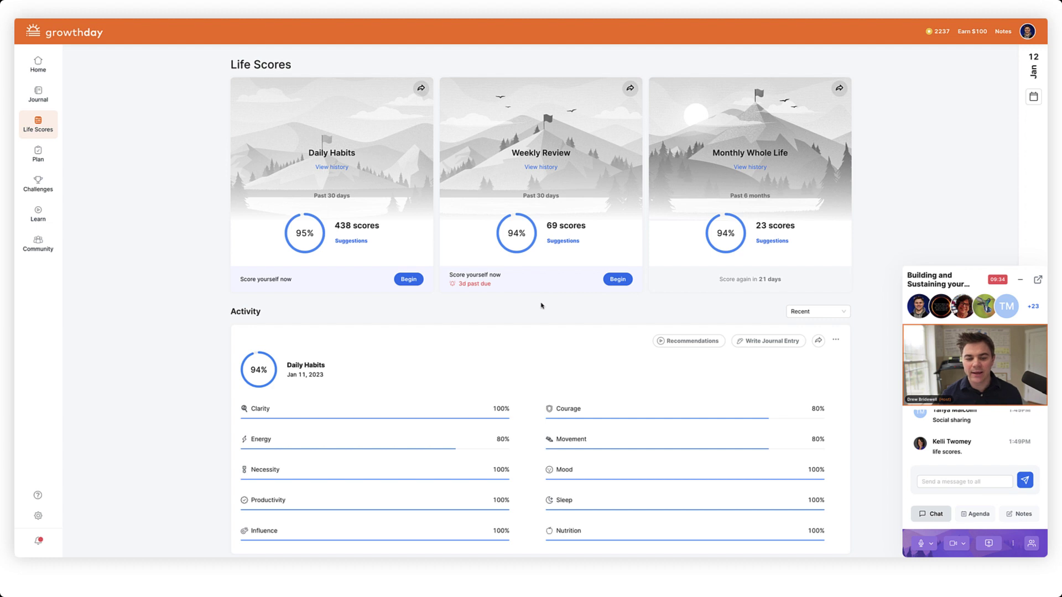
scroll(581, 342, "down", 1)
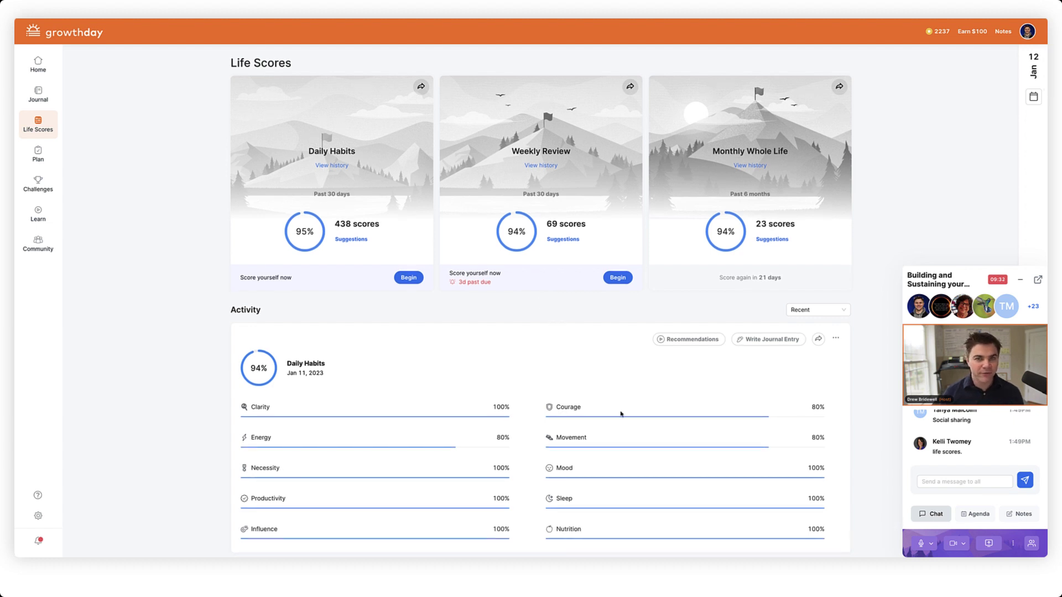
scroll(621, 413, "down", 1)
scroll(660, 473, "up", 1)
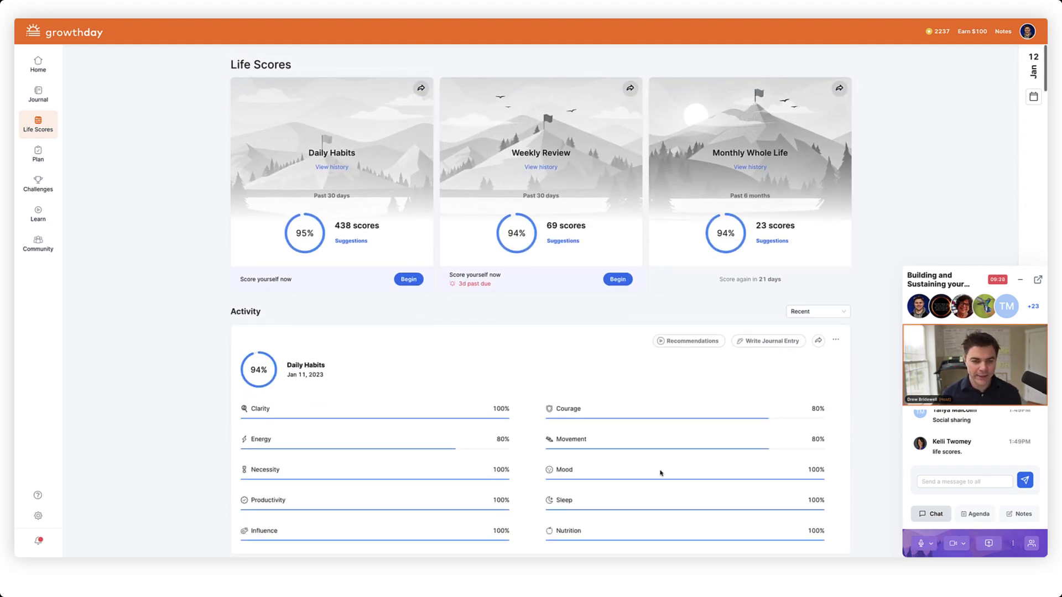
scroll(671, 413, "down", 2)
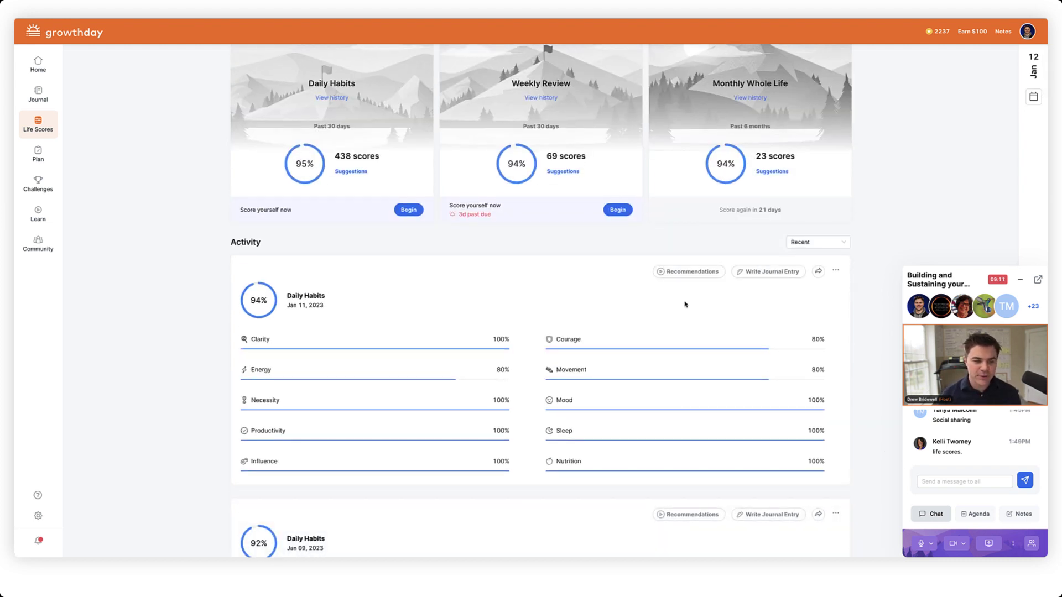
scroll(684, 304, "up", 2)
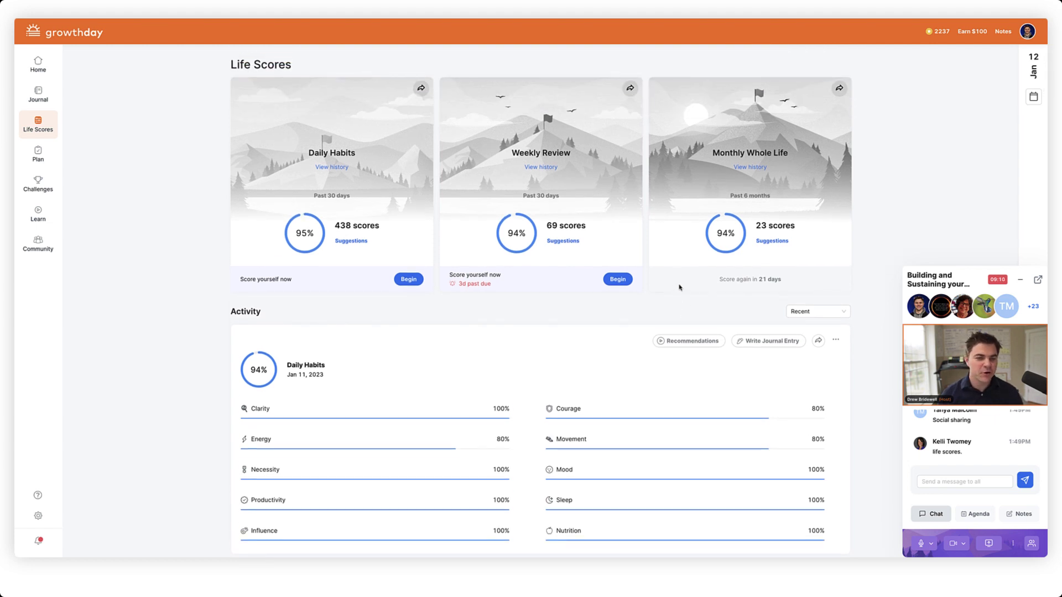
Look at the filter options for the Life Scores activity list and close them without choosing one
scroll(386, 345, "down", 2)
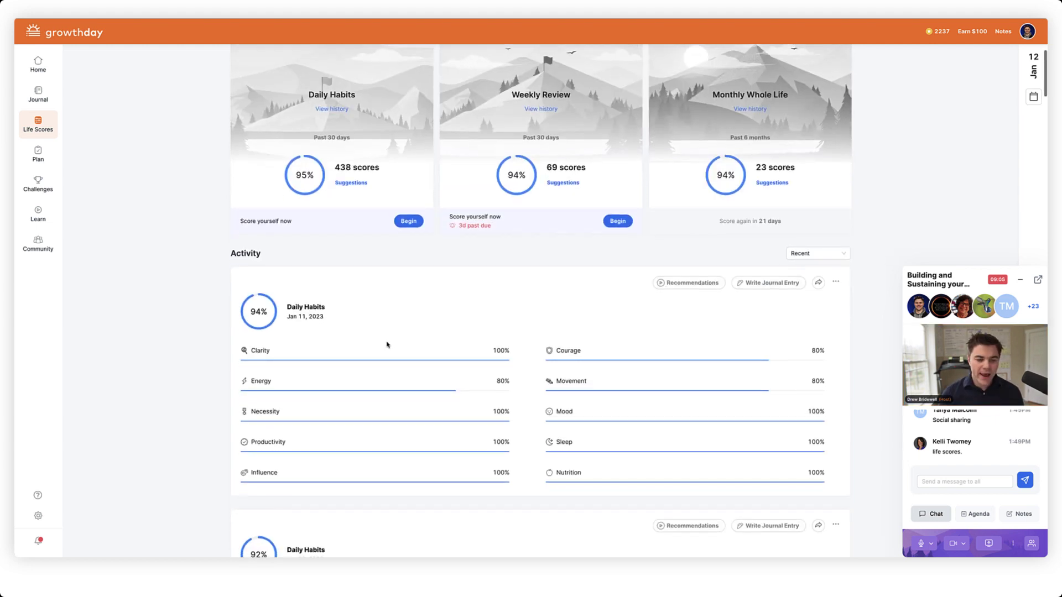
scroll(382, 337, "down", 2)
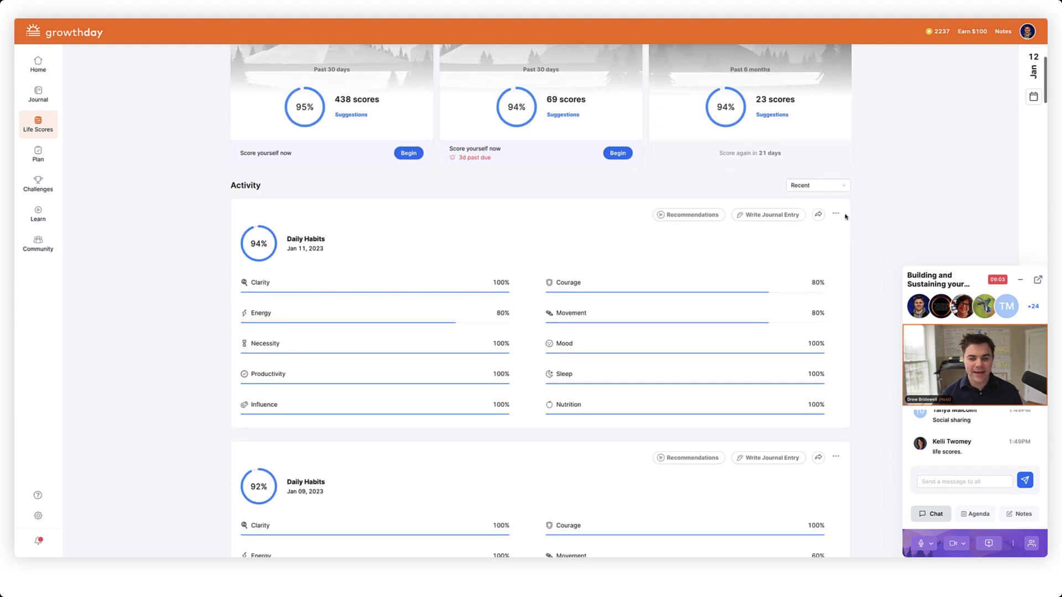
left_click(803, 185)
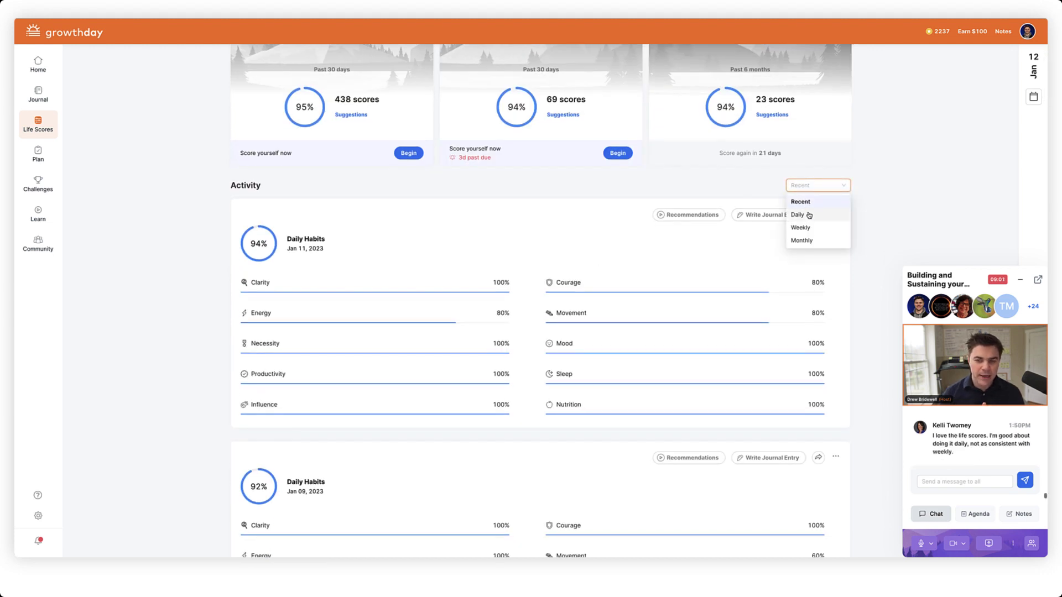
left_click(829, 256)
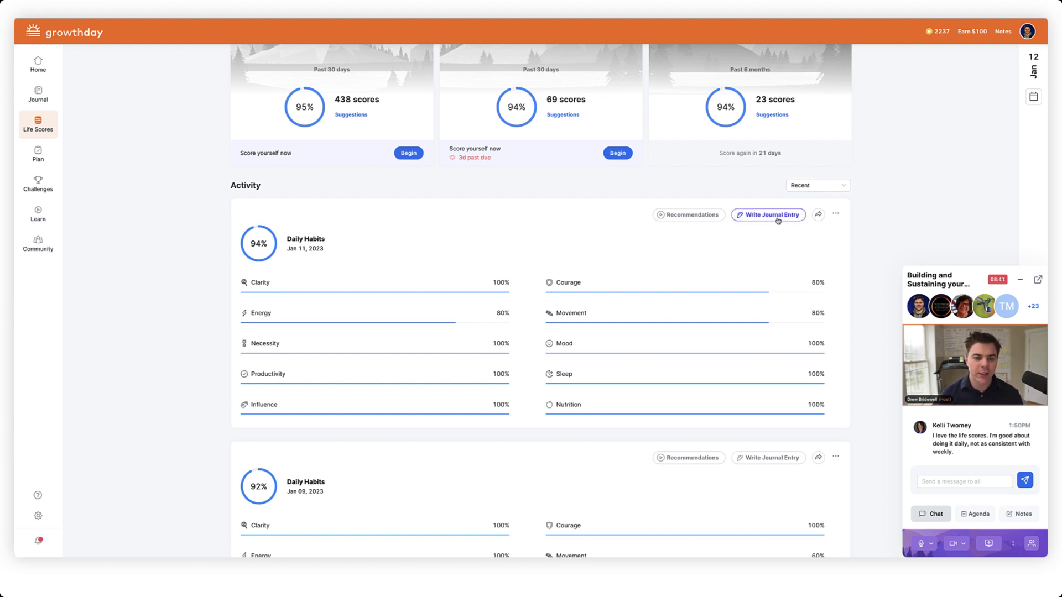
Open the journal entry box on the Jan 11, 2023 Daily Habits score and return to the score cards
left_click(777, 221)
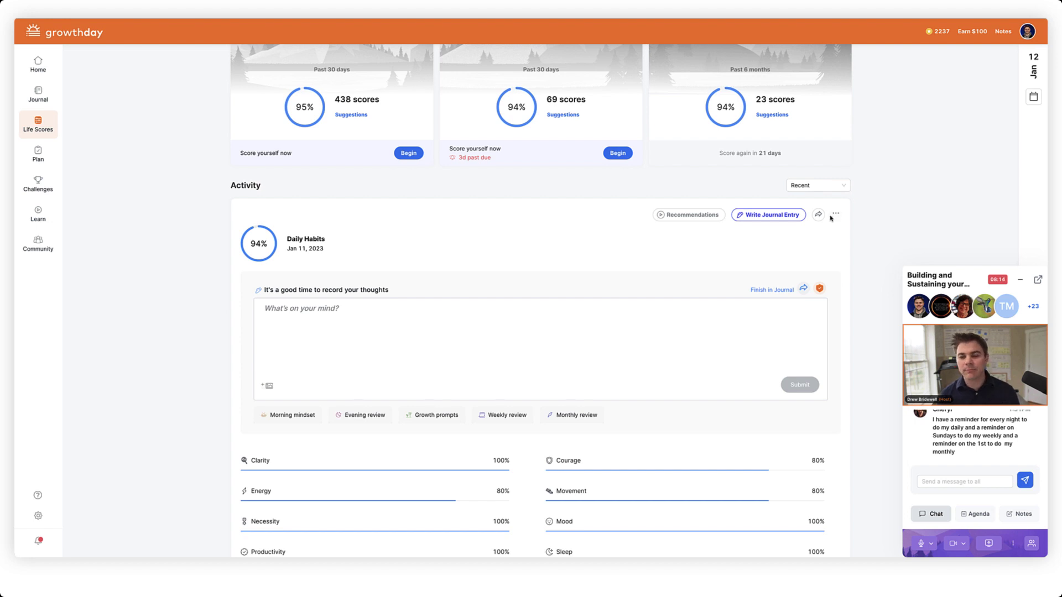
scroll(581, 348, "up", 2)
scroll(581, 349, "up", 4)
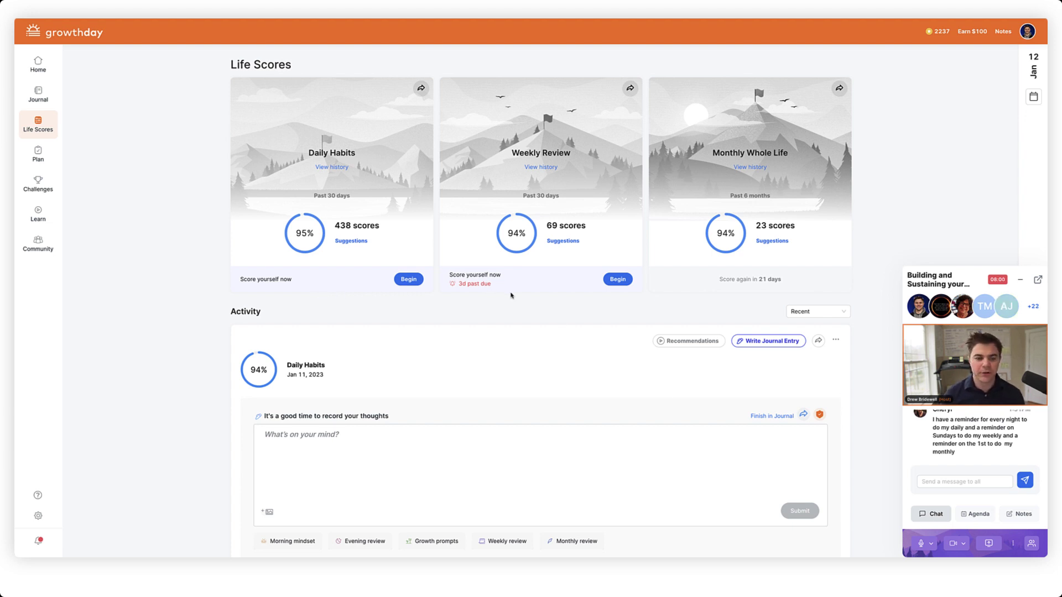
scroll(960, 435, "up", 1)
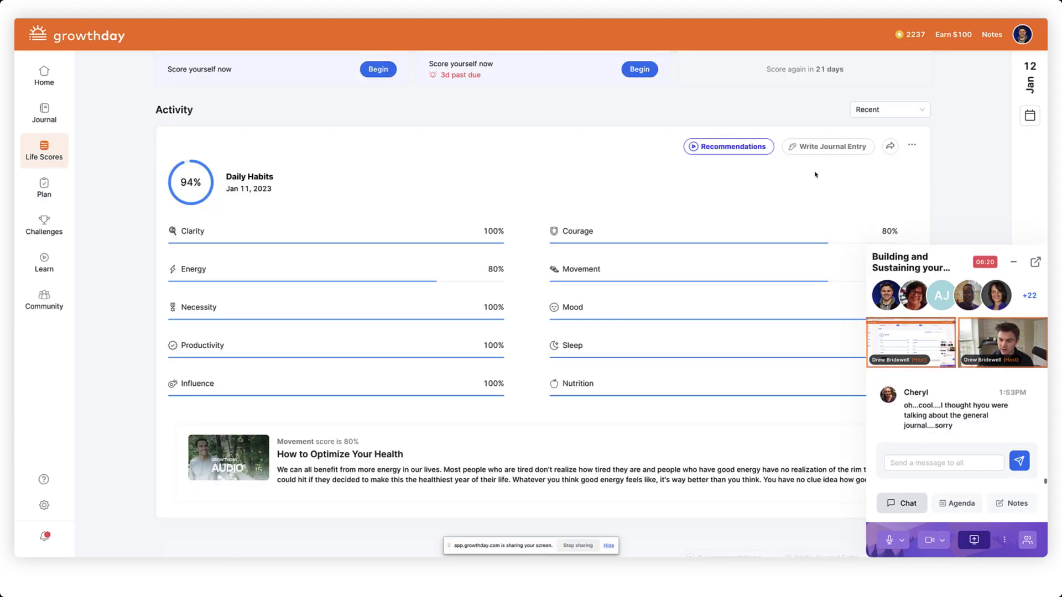
Reopen the Jan 11, 2023 Daily Habits journal entry box, expand the calendar and move the meeting window off it
left_click(828, 146)
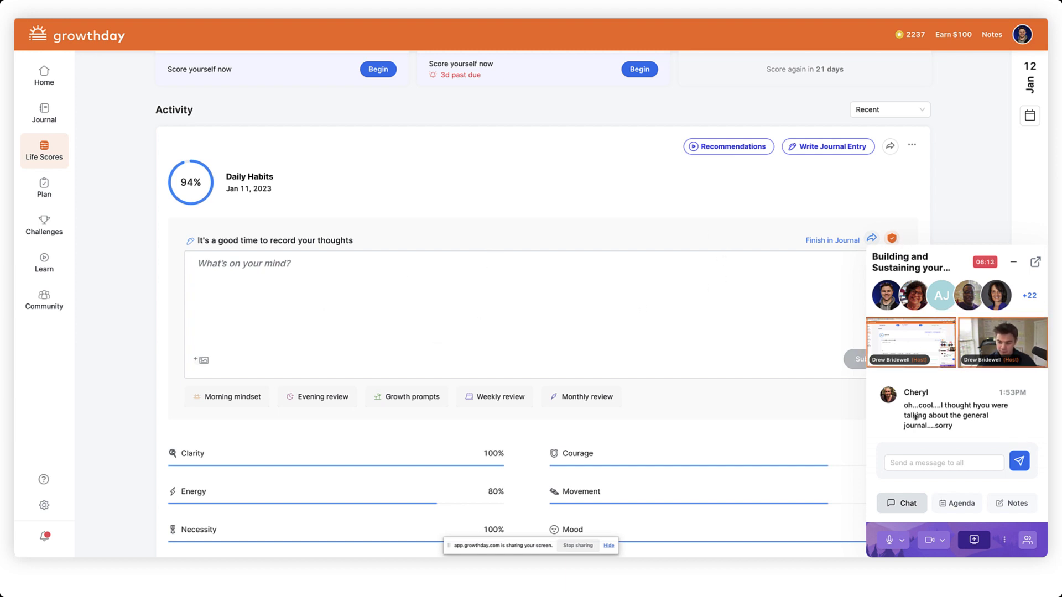
left_click(1029, 118)
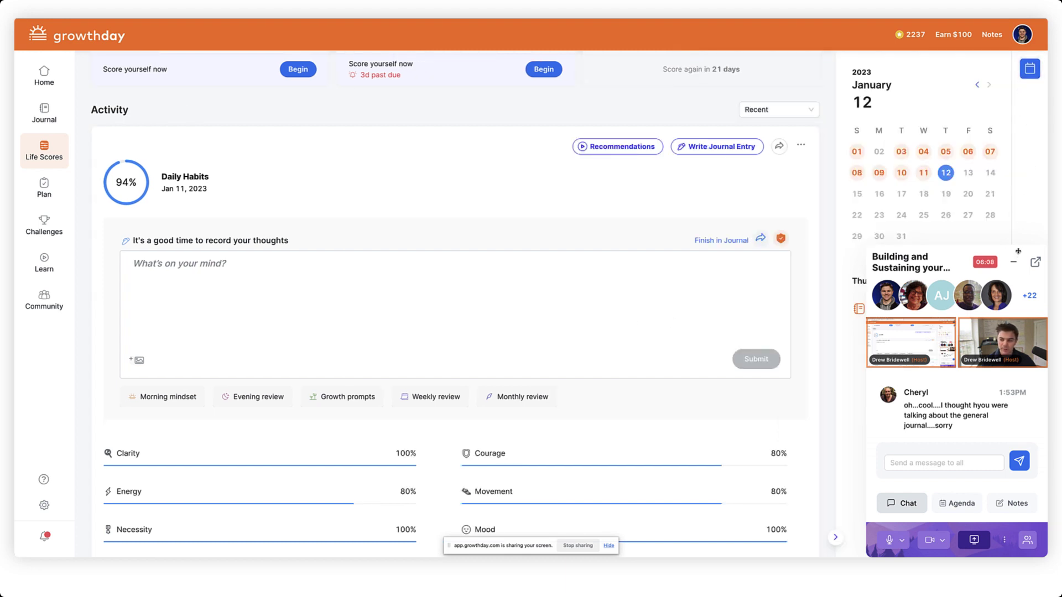
left_click_drag(1012, 268, 928, 147)
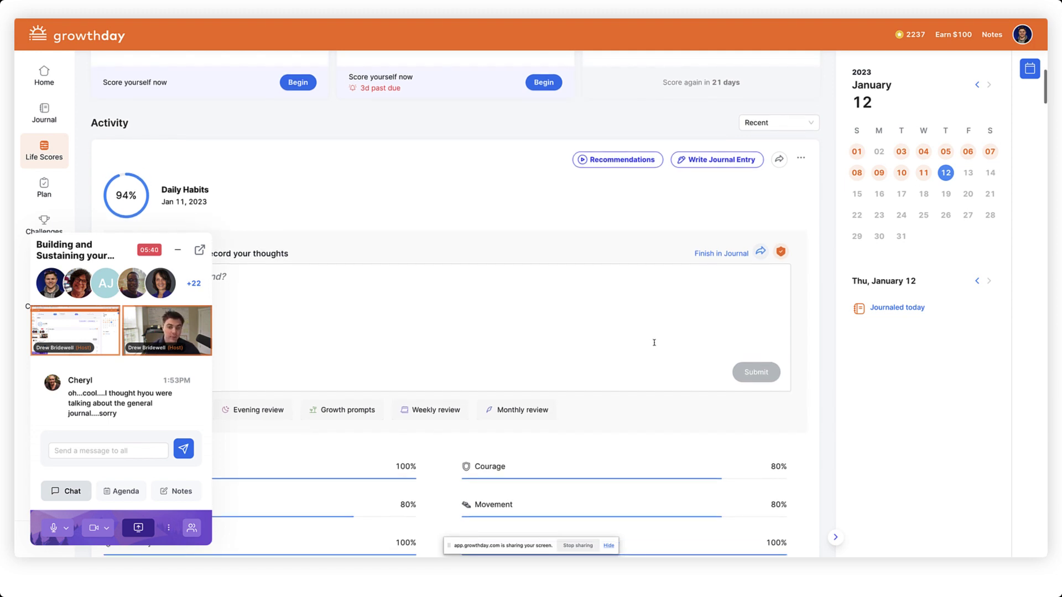
View the logged activity for January 11, 10 and 9 in the calendar
scroll(655, 342, "down", 2)
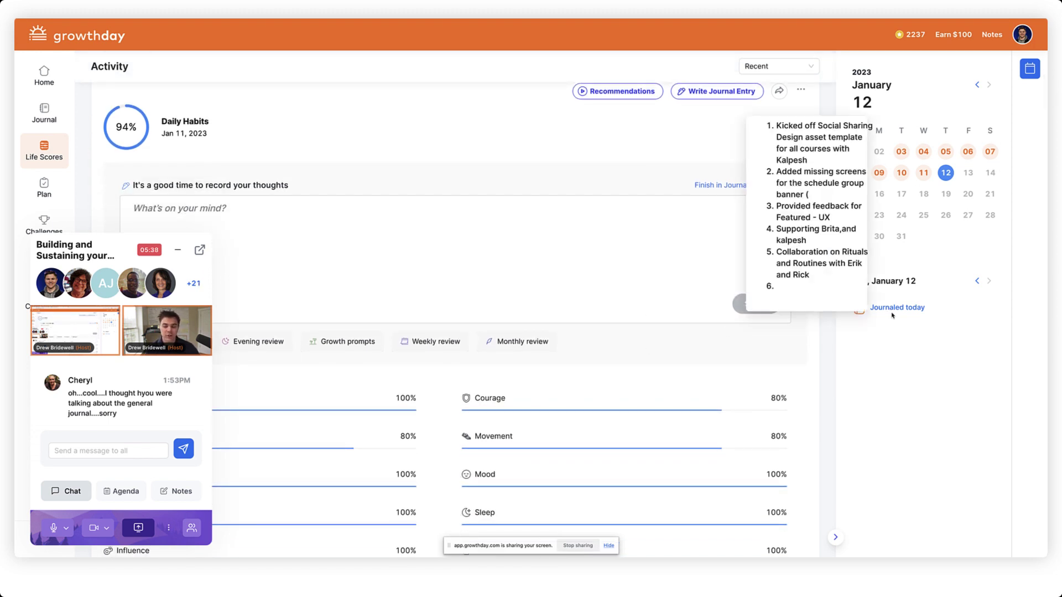
left_click(925, 175)
left_click(899, 175)
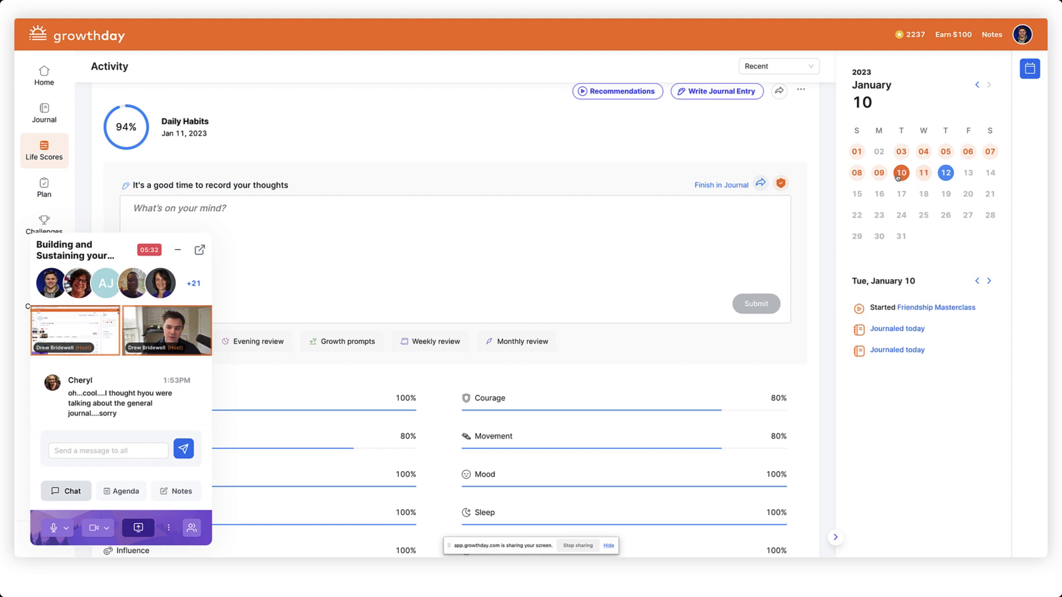
left_click(879, 176)
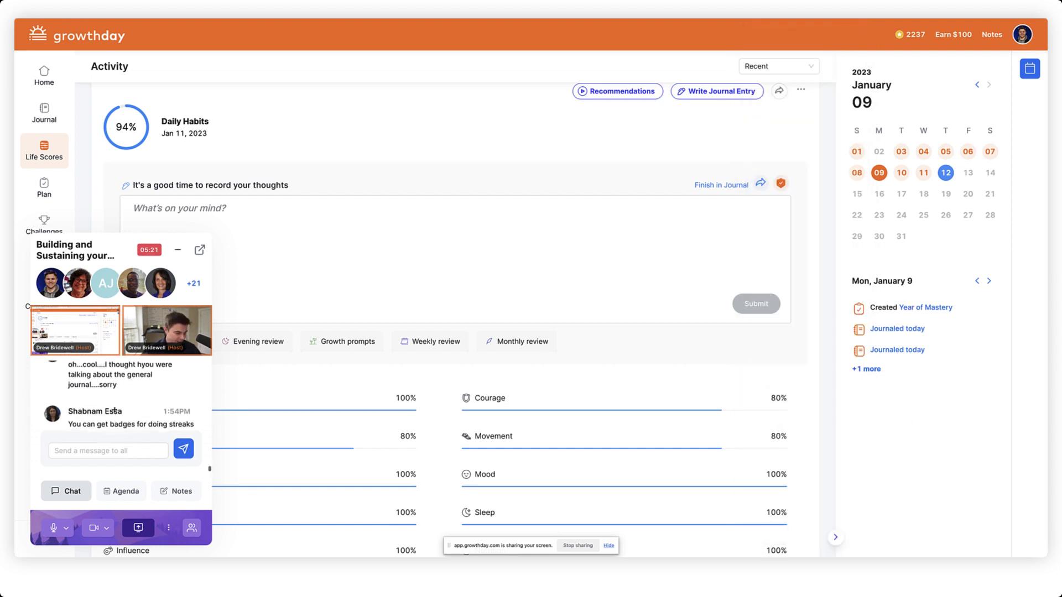
Read the chat message about badges for streaks and open the profile menu
scroll(114, 410, "up", 2)
scroll(115, 410, "down", 2)
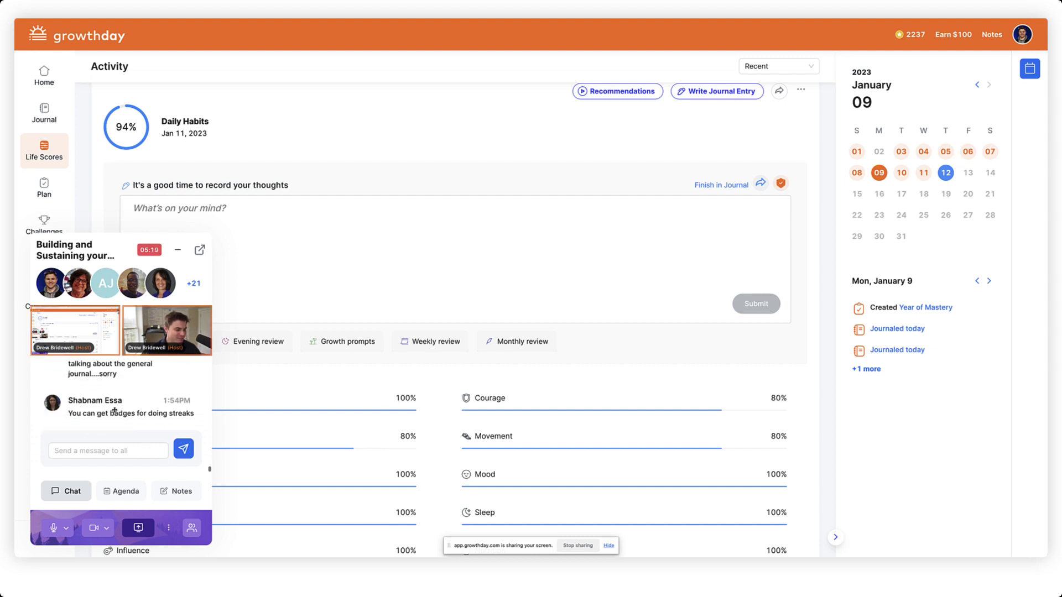
left_click(1022, 34)
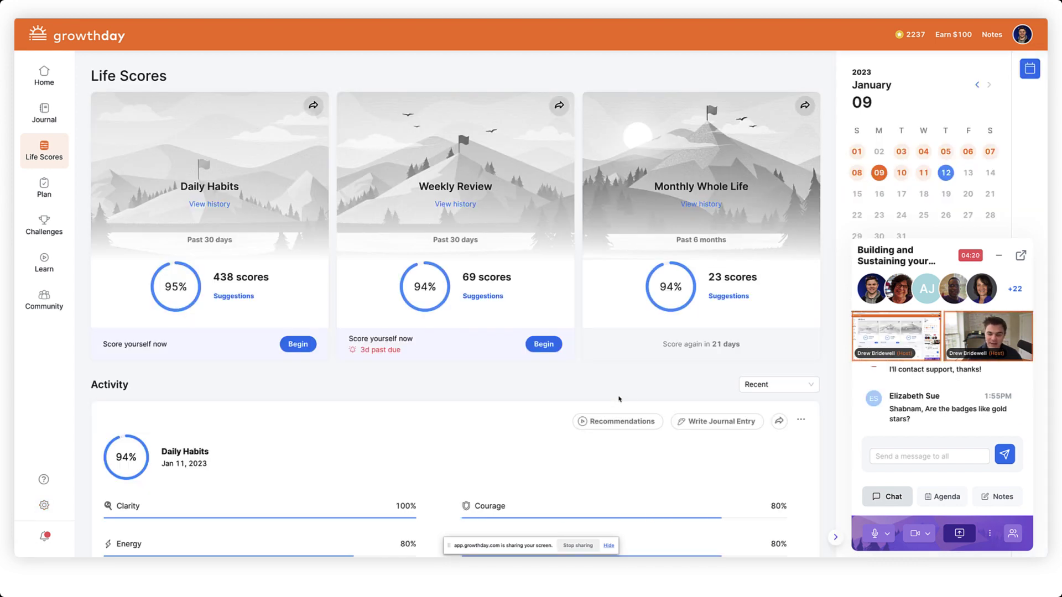
Go to the Jan 11, 2023 Daily Habits score in the activity list and start a journal entry for it
scroll(619, 399, "down", 5)
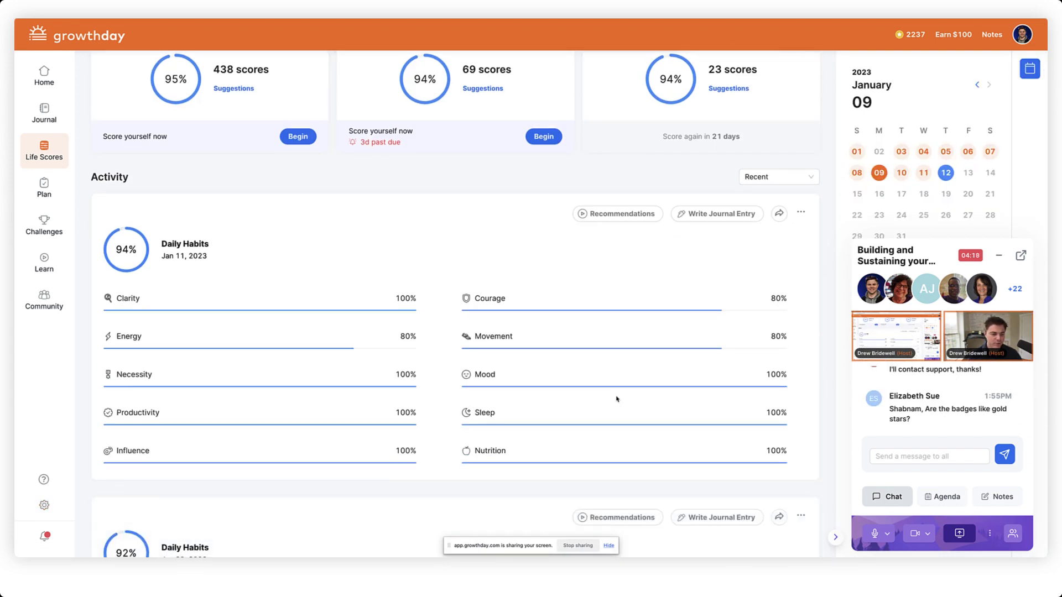
scroll(616, 399, "down", 1)
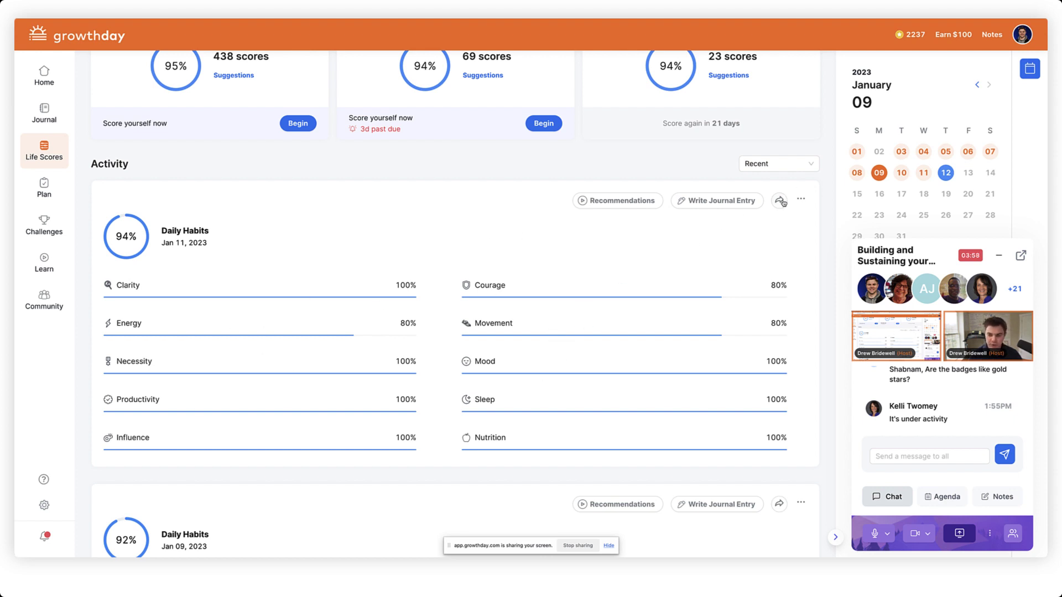
left_click(710, 203)
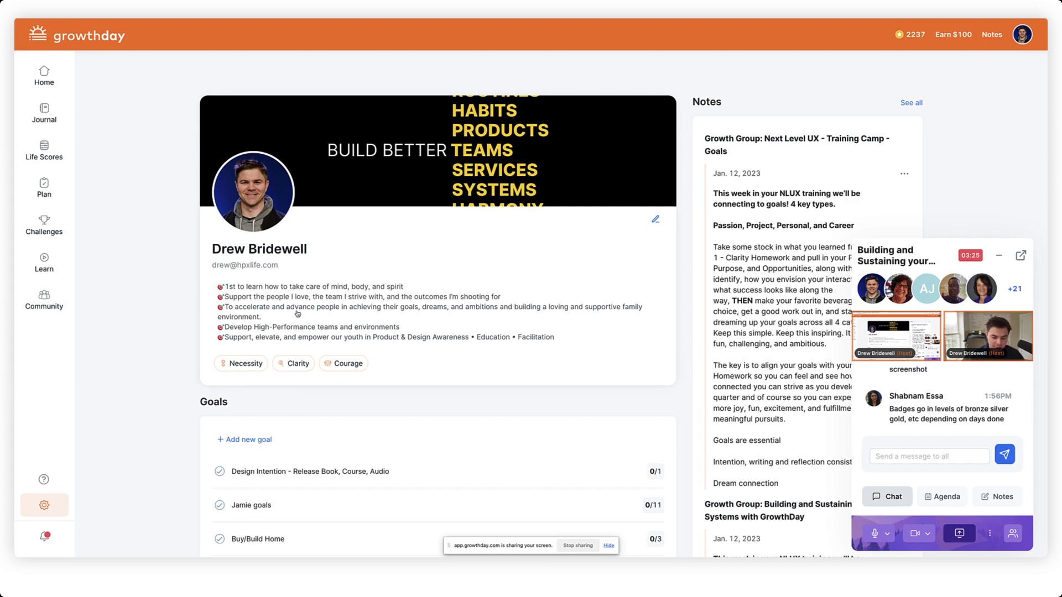
Look through the goals list on the profile page and continue down to the achievements
scroll(297, 313, "down", 5)
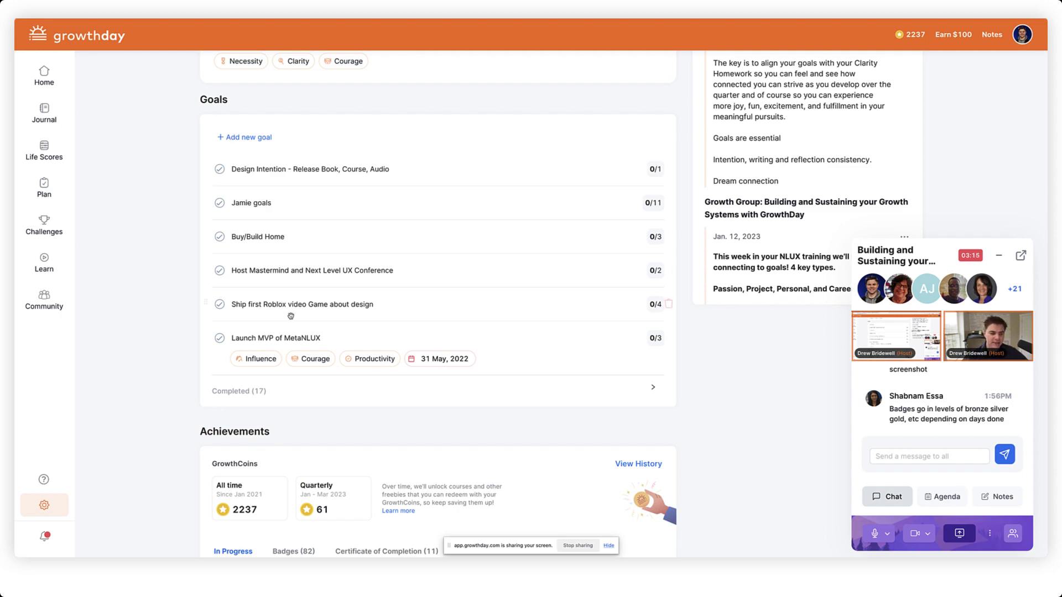
scroll(274, 301, "down", 2)
scroll(274, 309, "up", 5)
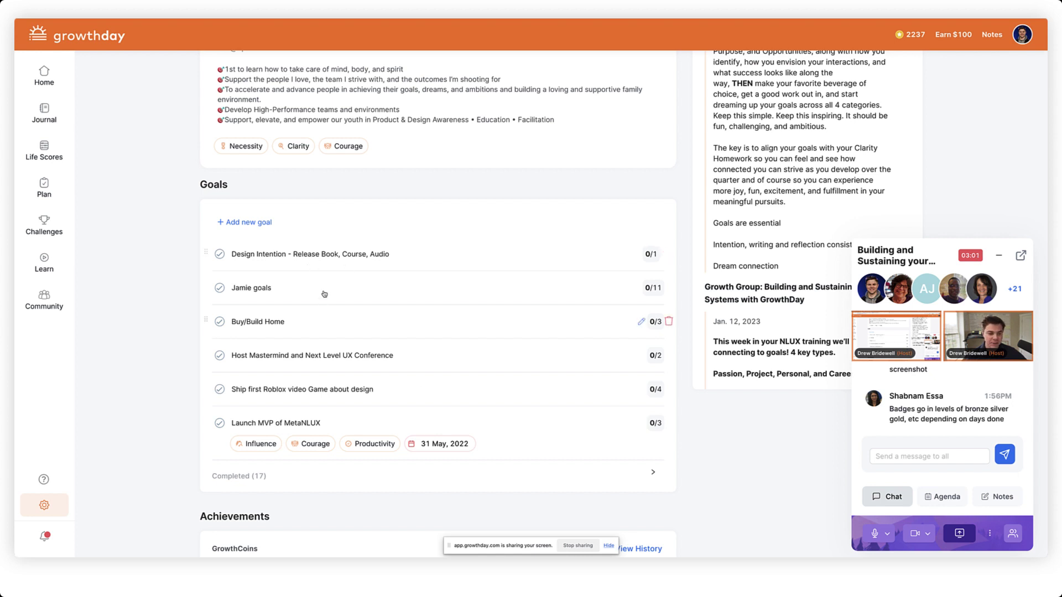
scroll(364, 281, "down", 1)
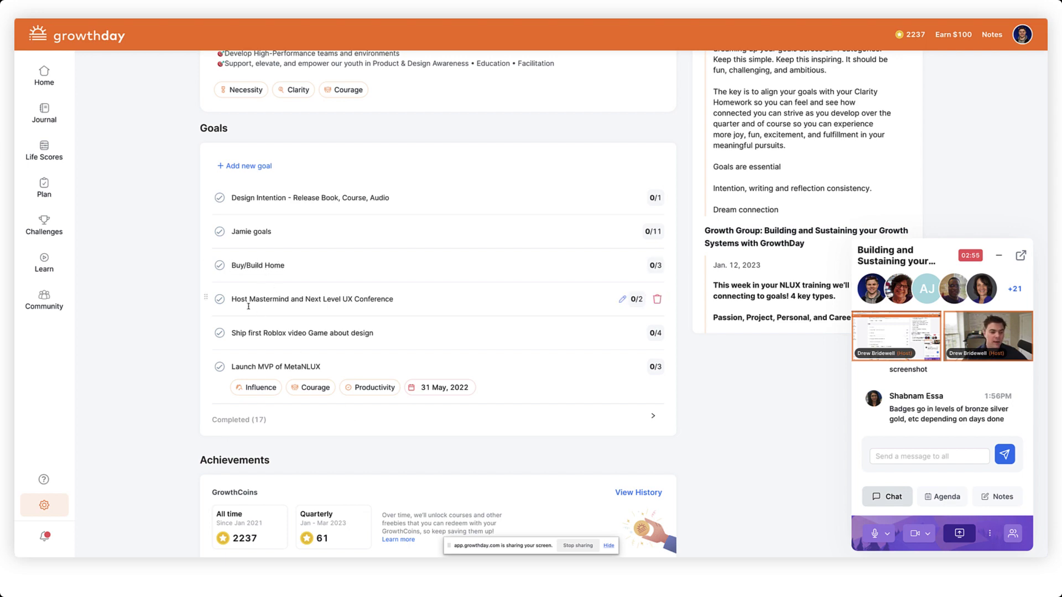
scroll(303, 307, "down", 1)
scroll(303, 306, "down", 1)
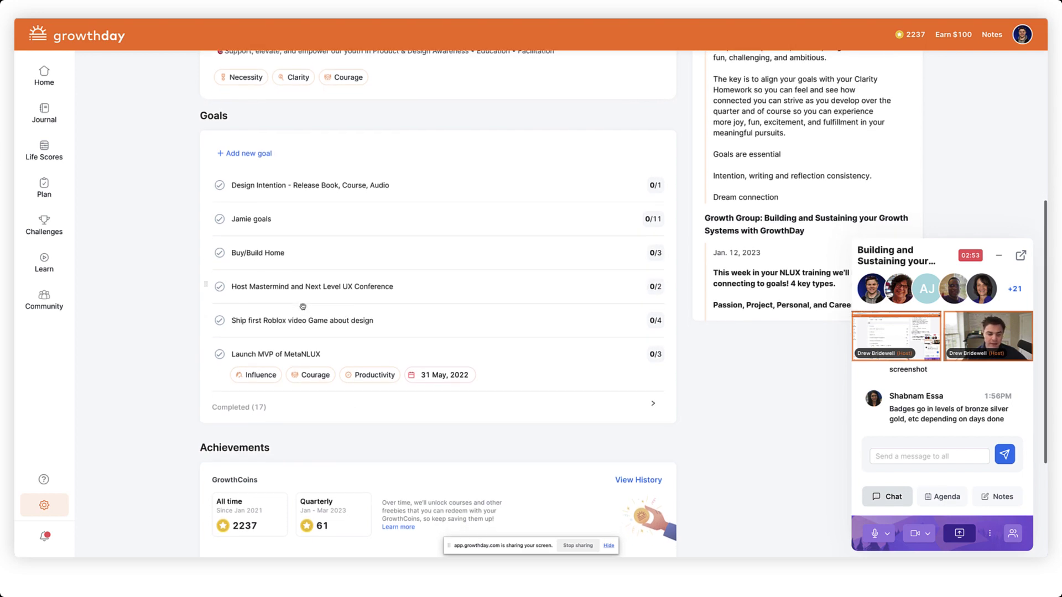
scroll(289, 307, "down", 1)
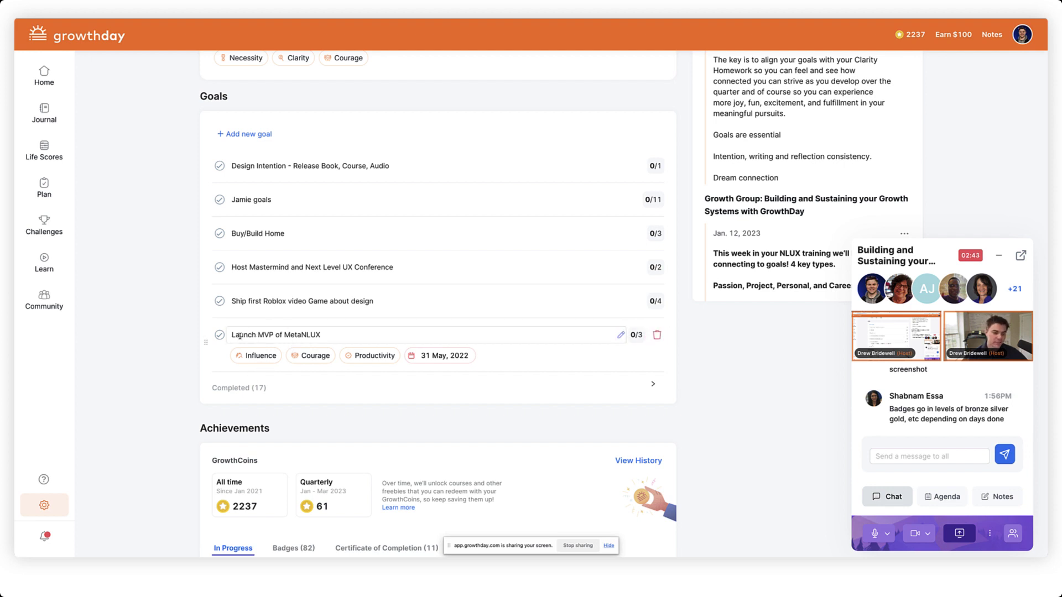
scroll(426, 350, "down", 3)
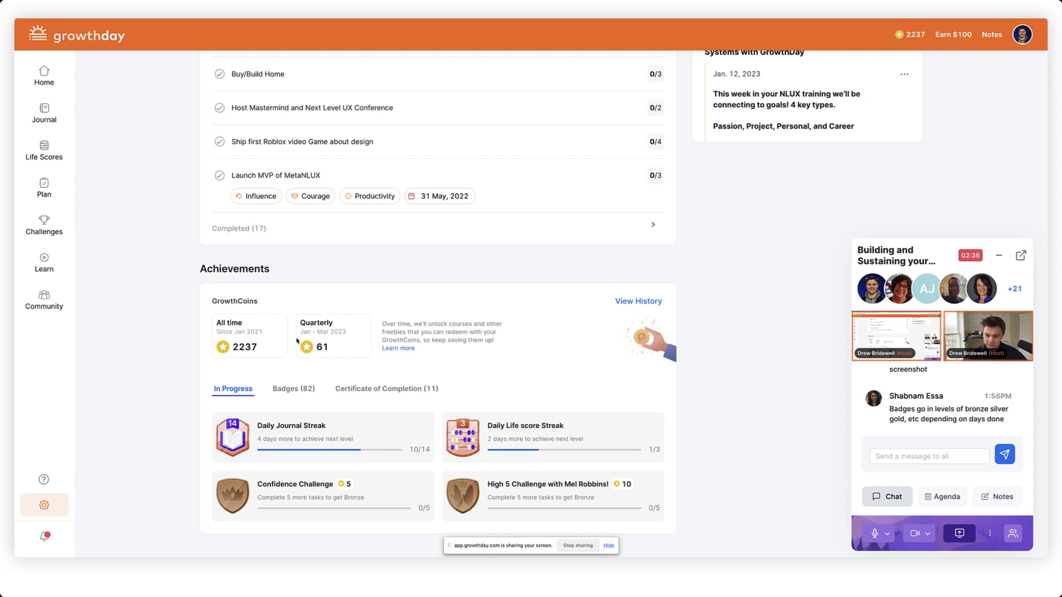
Enlarge the page, show the earned badges and open the 7-day Journal Streak badge
key("ctrl+plus")
key("ctrl+plus")
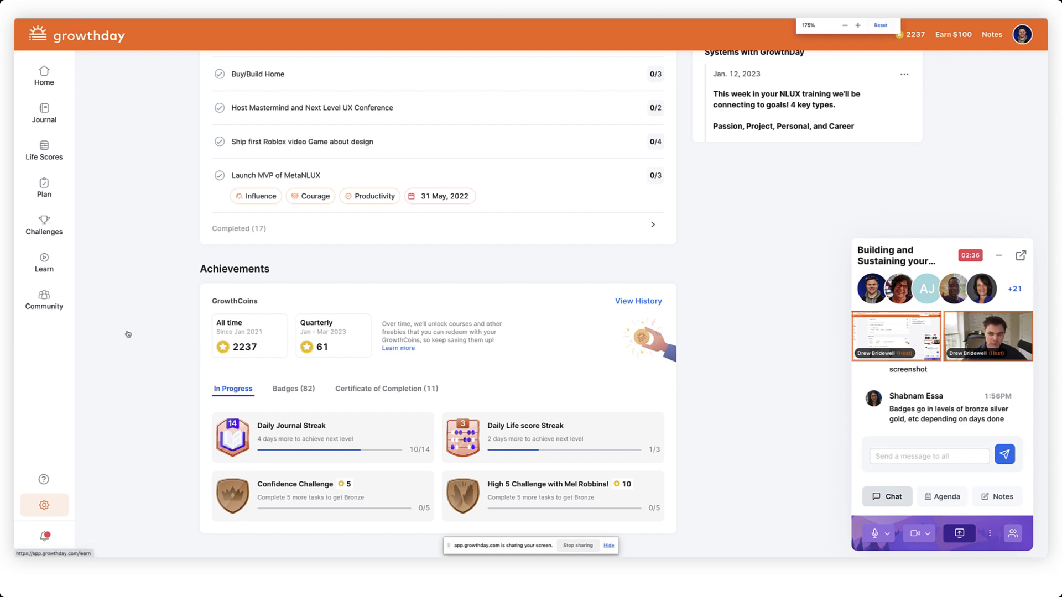
key("ctrl+plus")
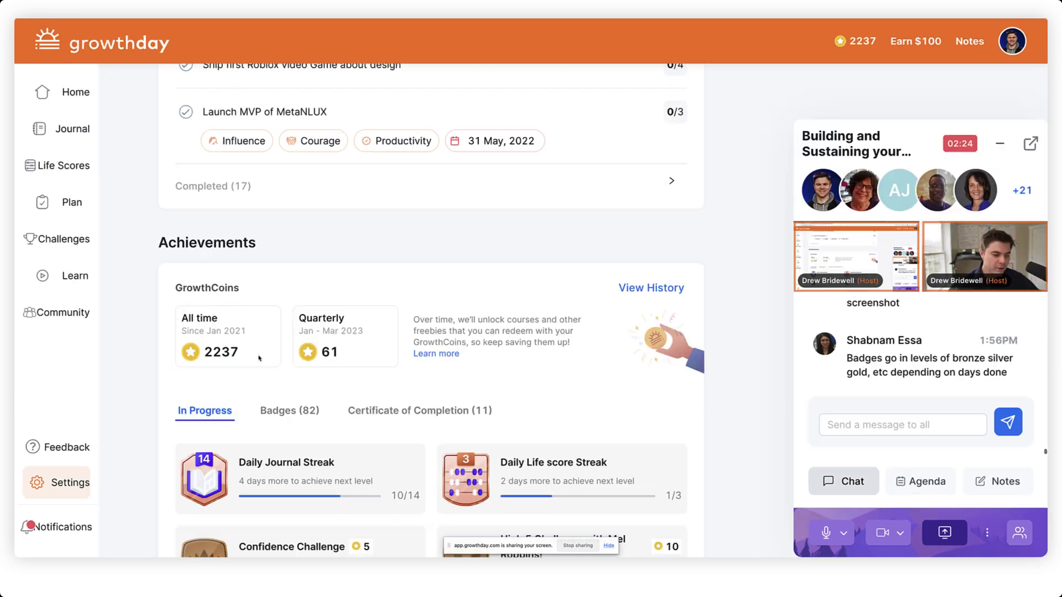
left_click(343, 394)
scroll(475, 395, "down", 5)
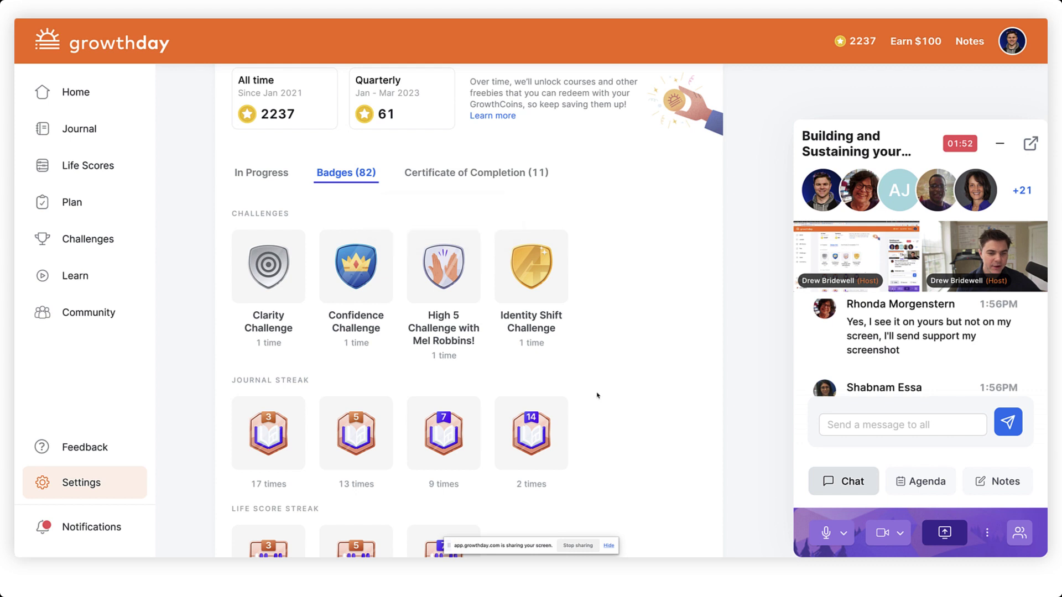
scroll(431, 215, "down", 2)
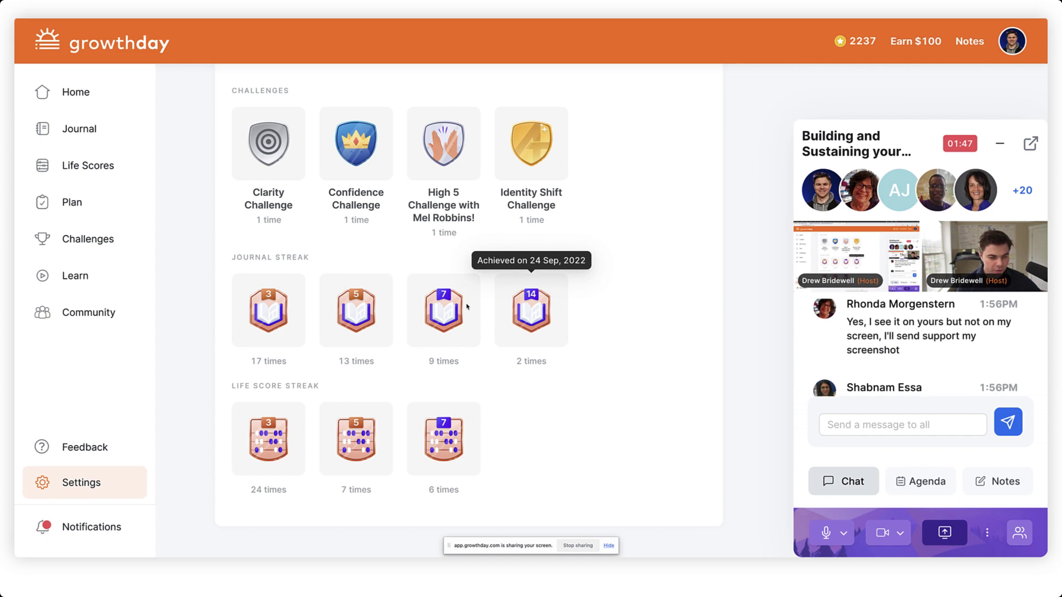
left_click(447, 313)
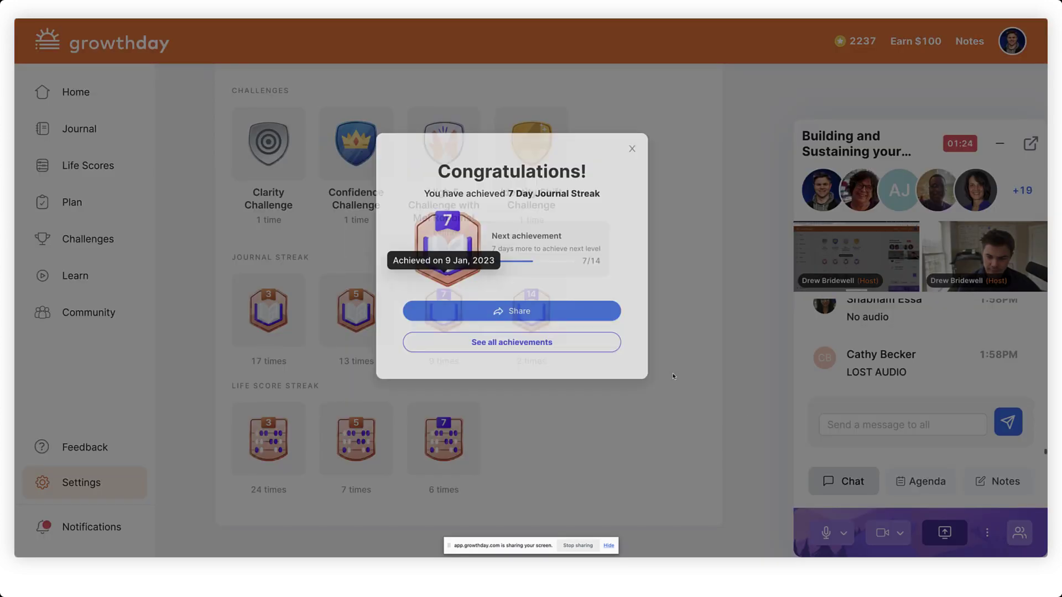